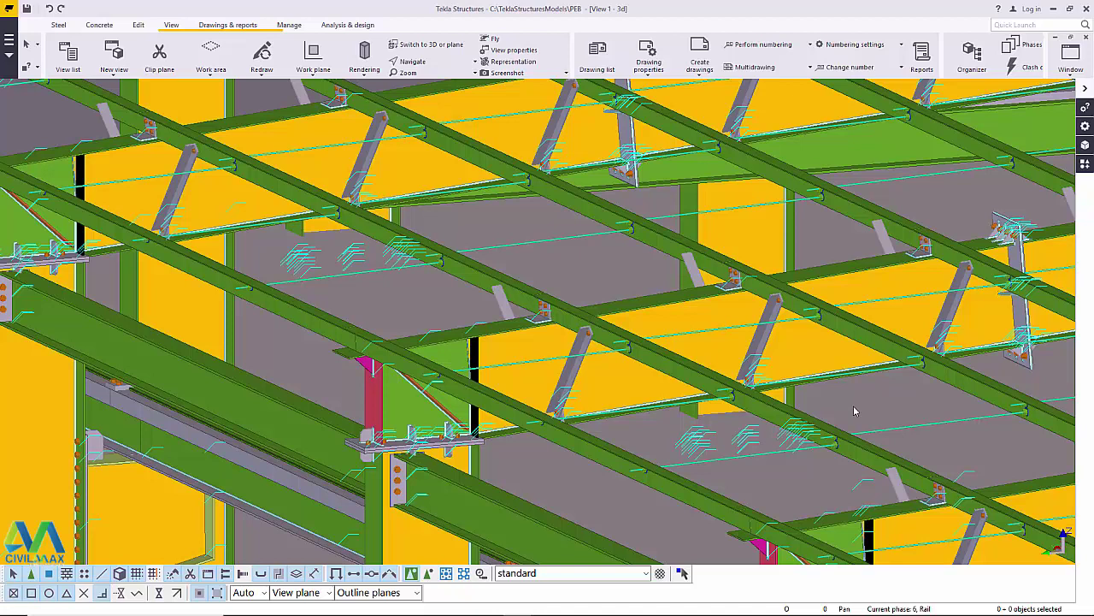
Step: Examine the roof rafters, purlins and fly braces, and the bolted sag rod ends on the purlins from close up
{"action": "scroll", "coordinate": [853, 411], "scroll_direction": "down", "scroll_amount": 2}
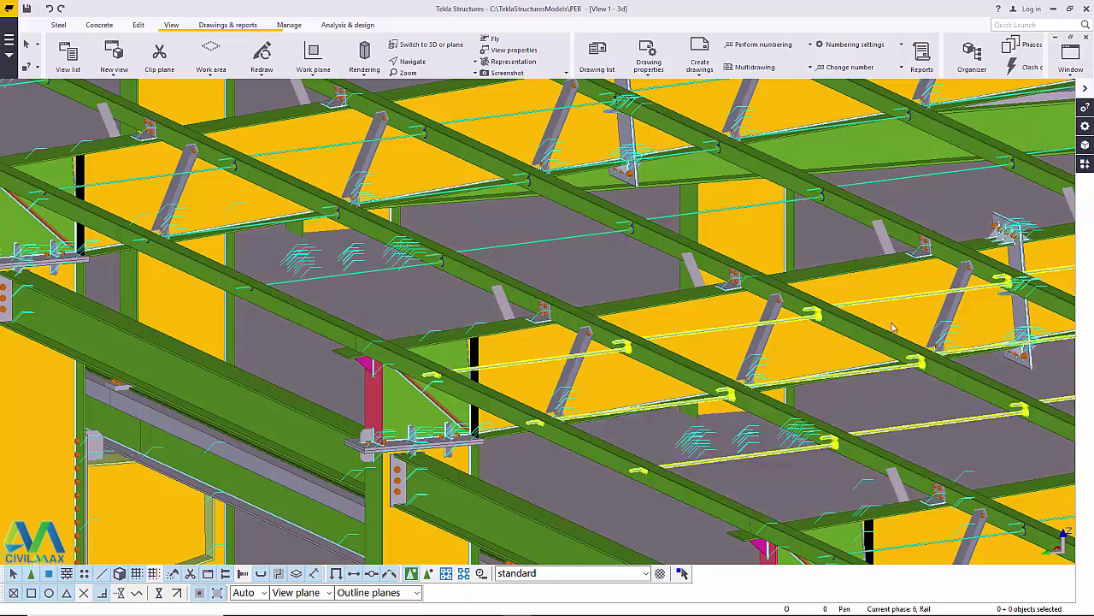
{"action": "scroll", "coordinate": [653, 365], "scroll_direction": "down", "scroll_amount": 3}
{"action": "scroll", "coordinate": [652, 365], "scroll_direction": "up", "scroll_amount": 4}
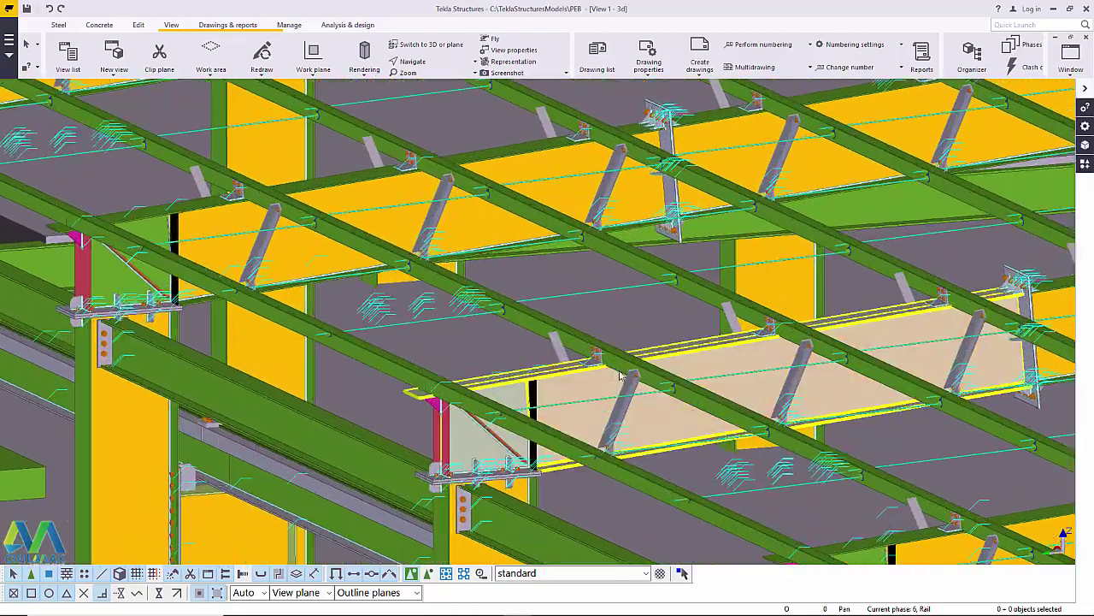
{"action": "left_click", "coordinate": [435, 61]}
{"action": "left_click", "coordinate": [437, 79]}
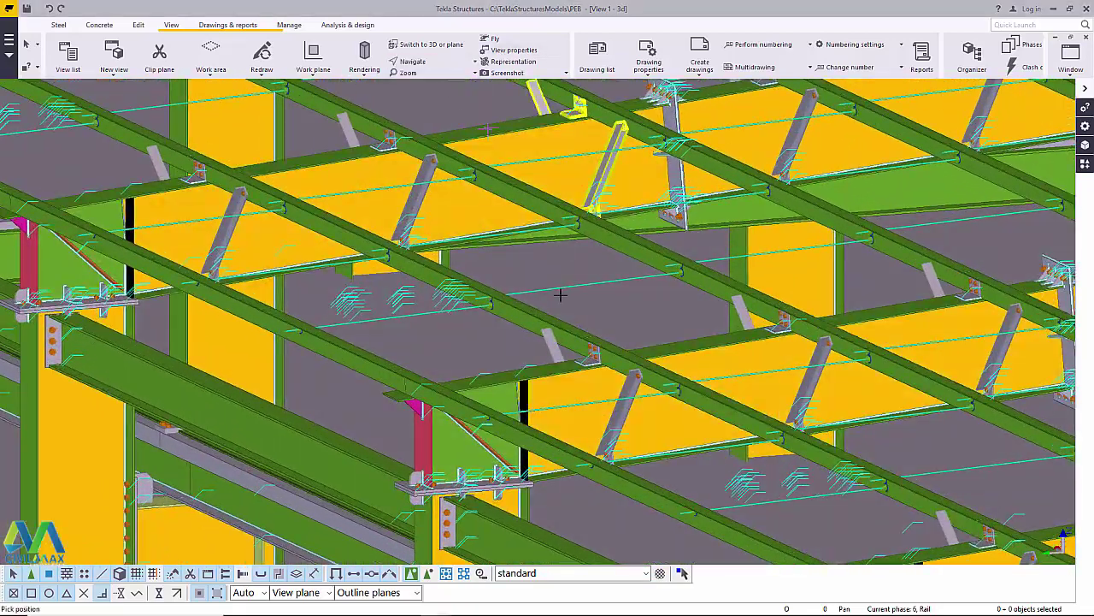
{"action": "left_click_drag", "start_coordinate": [528, 400], "coordinate": [769, 344]}
{"action": "scroll", "coordinate": [770, 344], "scroll_direction": "up", "scroll_amount": 6}
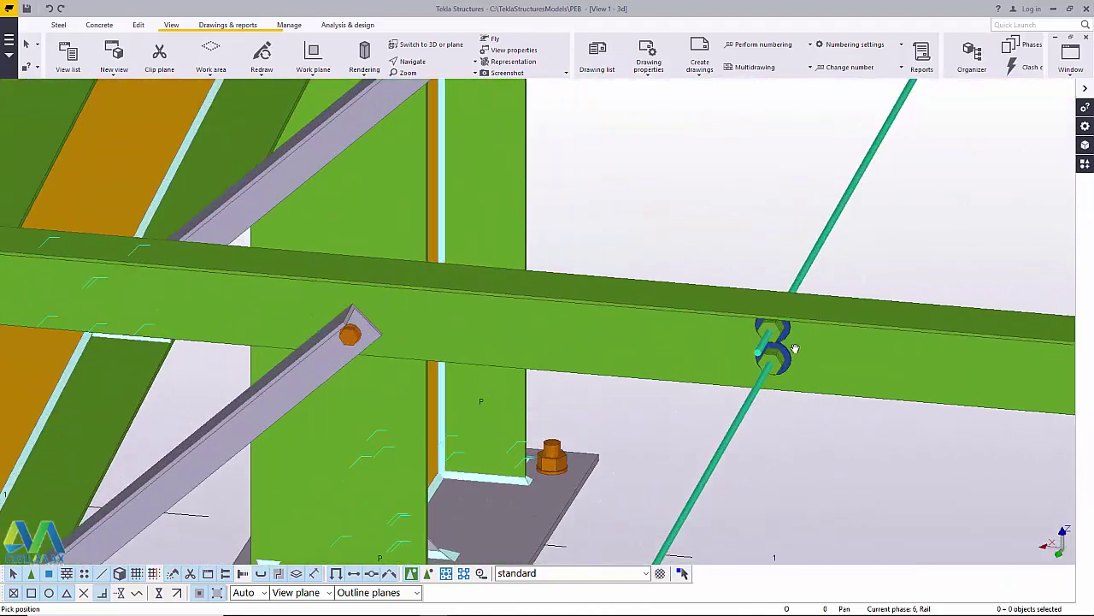
{"action": "scroll", "coordinate": [770, 319], "scroll_direction": "down", "scroll_amount": 8}
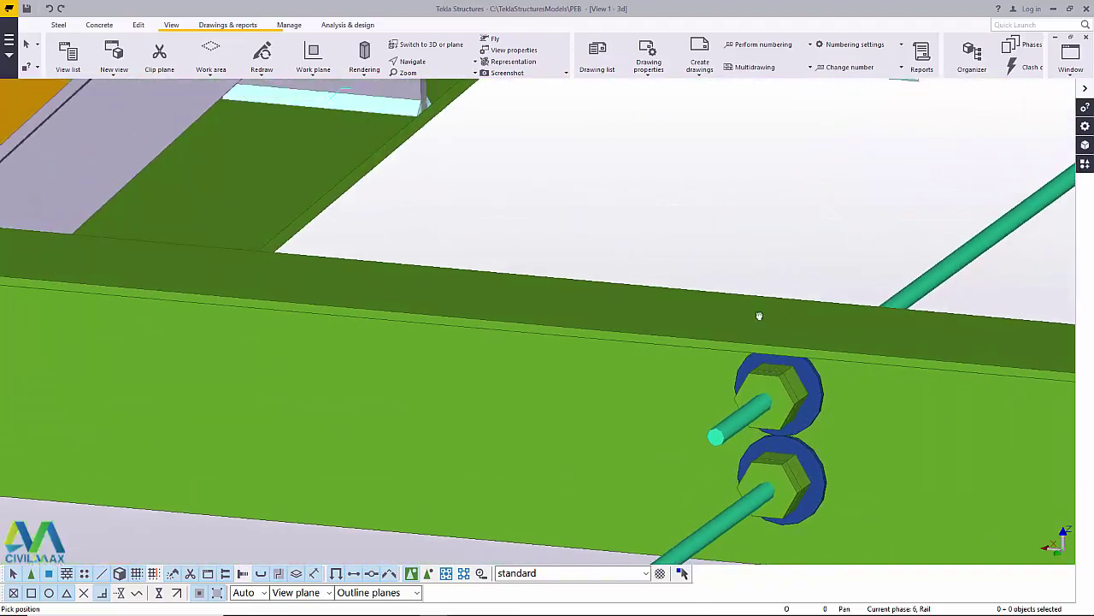
{"action": "scroll", "coordinate": [830, 364], "scroll_direction": "up", "scroll_amount": 3}
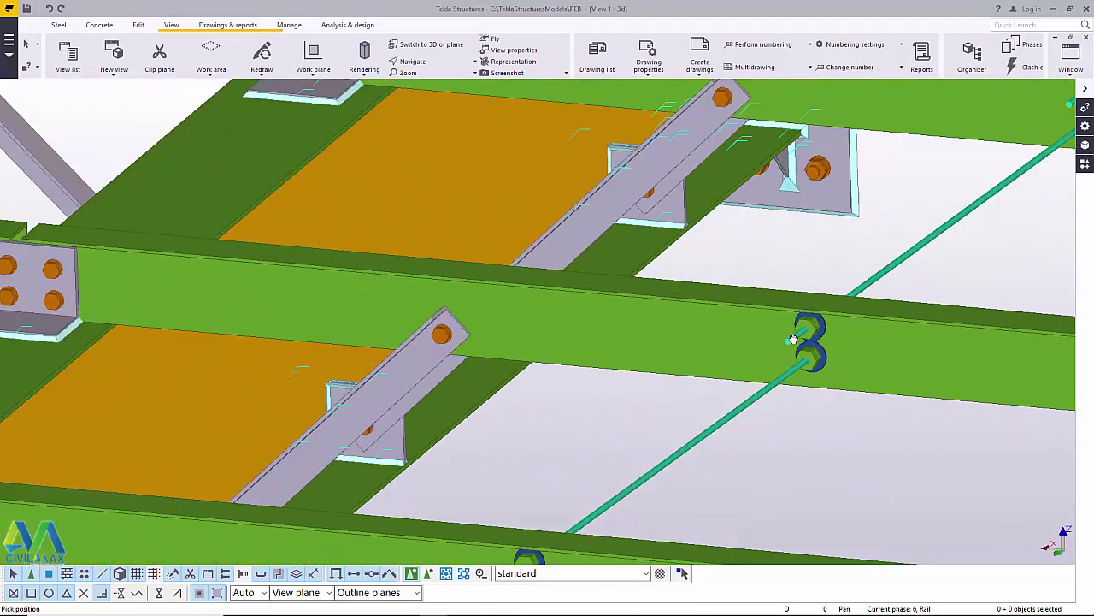
Step: Inspect the four-bolt cleat joining the purlins over the rafter, and view the surrounding roof framing
{"action": "scroll", "coordinate": [855, 350], "scroll_direction": "down", "scroll_amount": 2}
{"action": "scroll", "coordinate": [874, 339], "scroll_direction": "down", "scroll_amount": 4}
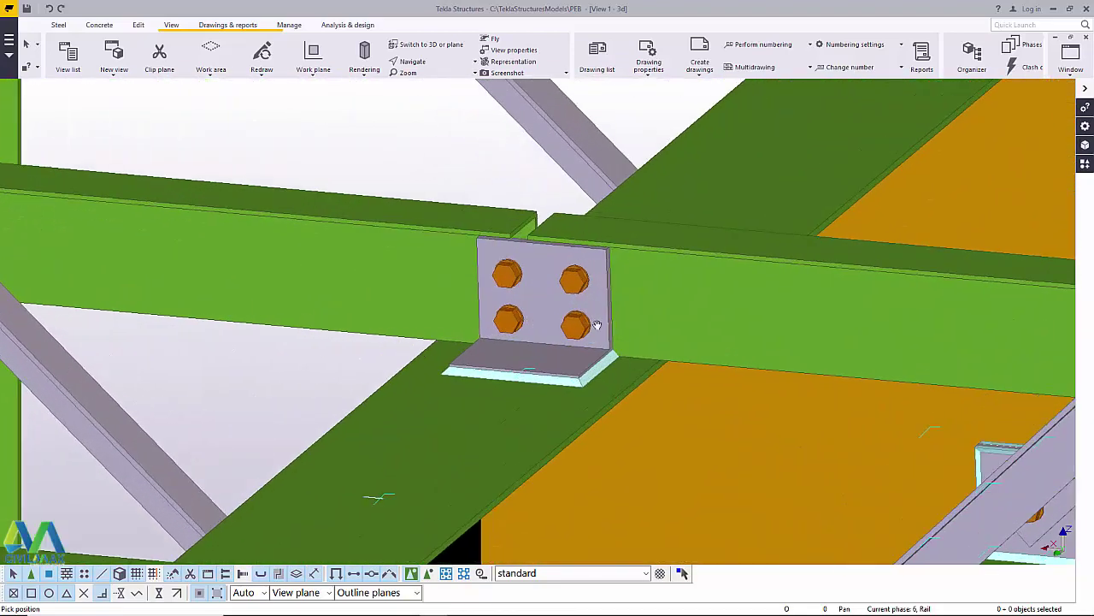
{"action": "scroll", "coordinate": [597, 325], "scroll_direction": "down", "scroll_amount": 8}
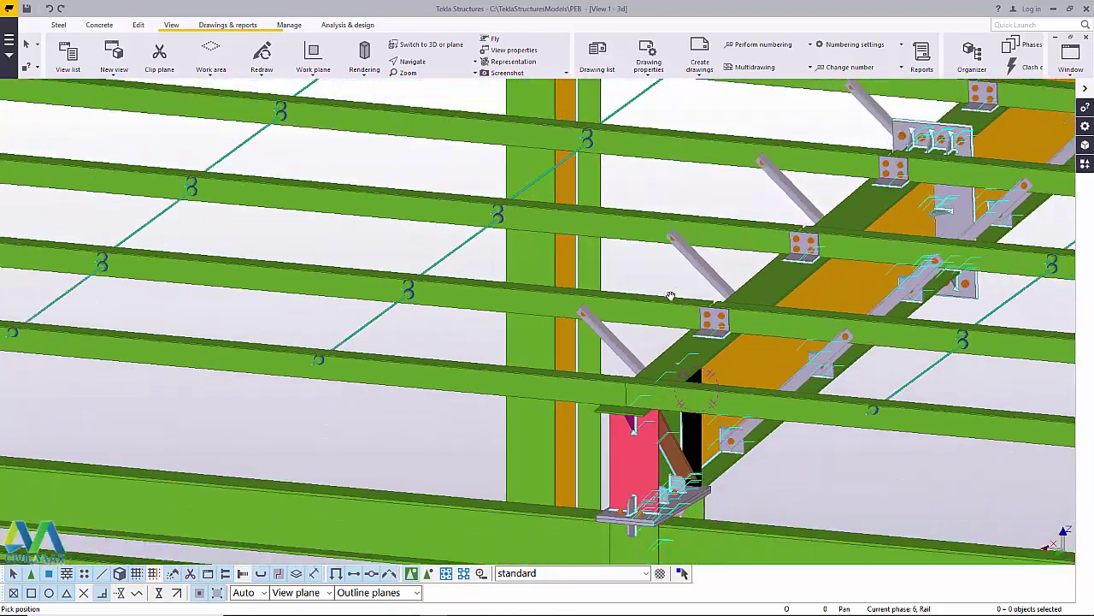
{"action": "scroll", "coordinate": [671, 296], "scroll_direction": "up", "scroll_amount": 6}
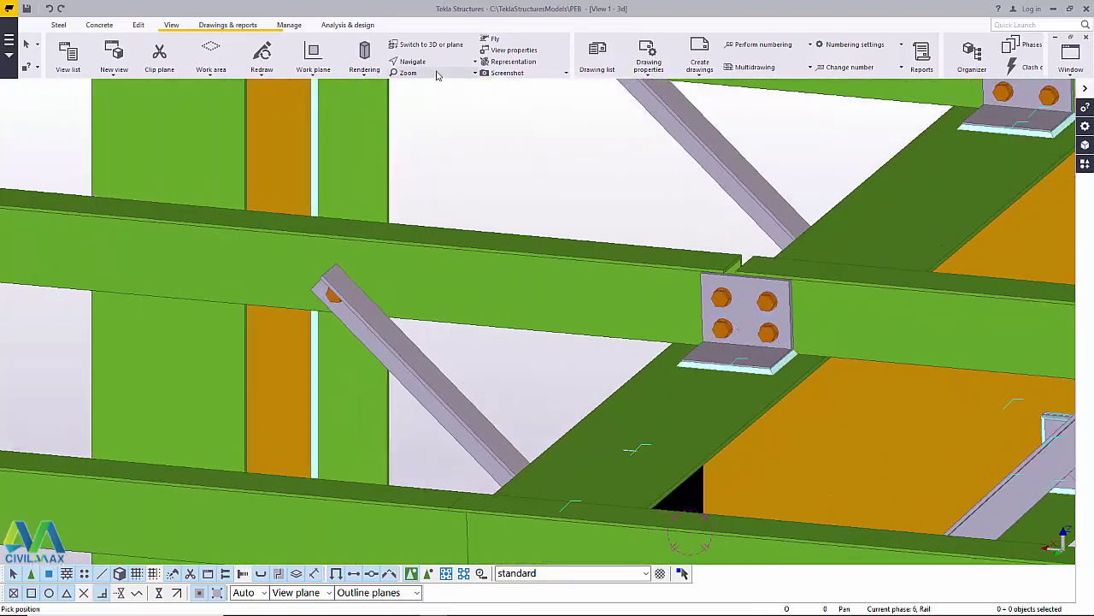
{"action": "left_click", "coordinate": [409, 61]}
{"action": "left_click", "coordinate": [427, 78]}
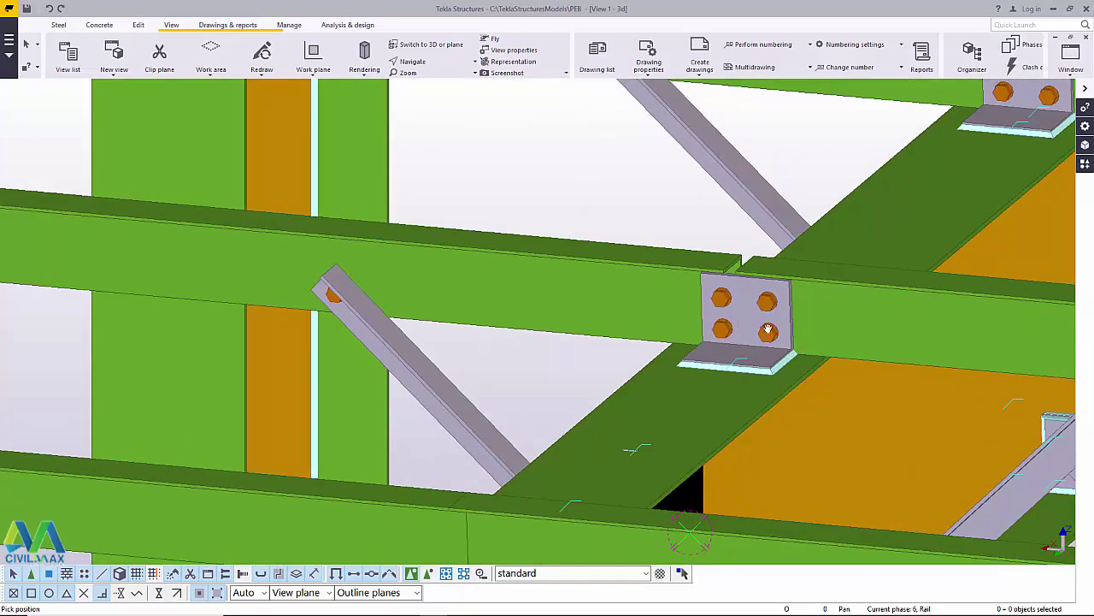
{"action": "left_click_drag", "start_coordinate": [768, 328], "coordinate": [851, 437]}
{"action": "scroll", "coordinate": [859, 338], "scroll_direction": "down", "scroll_amount": 10}
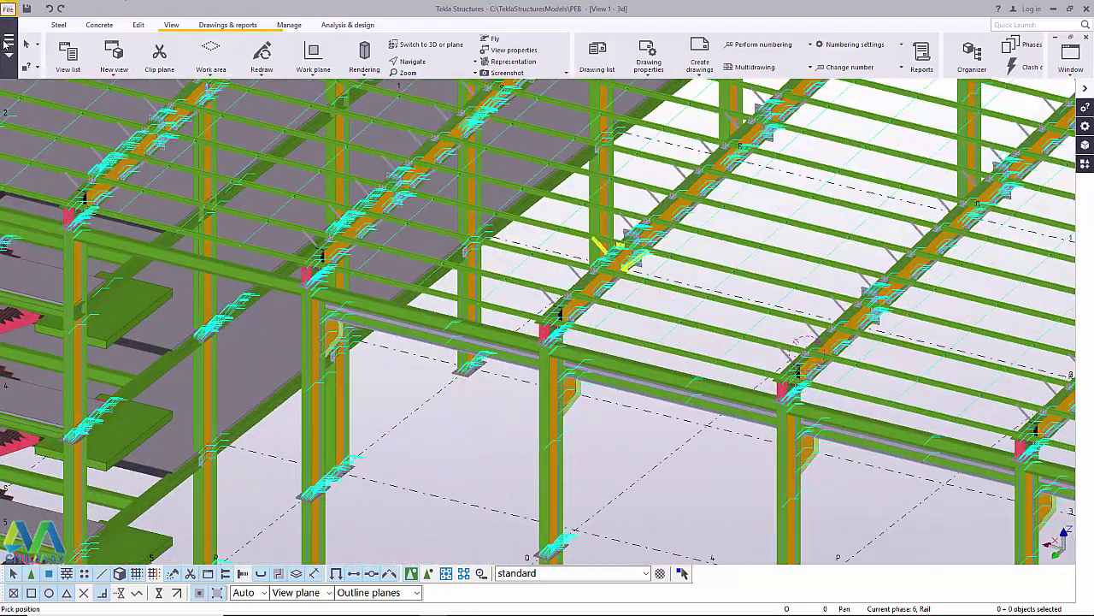
Step: Start a SketchUp export of the model and set the output file to workshop in the PEB model folder
{"action": "left_click", "coordinate": [7, 45]}
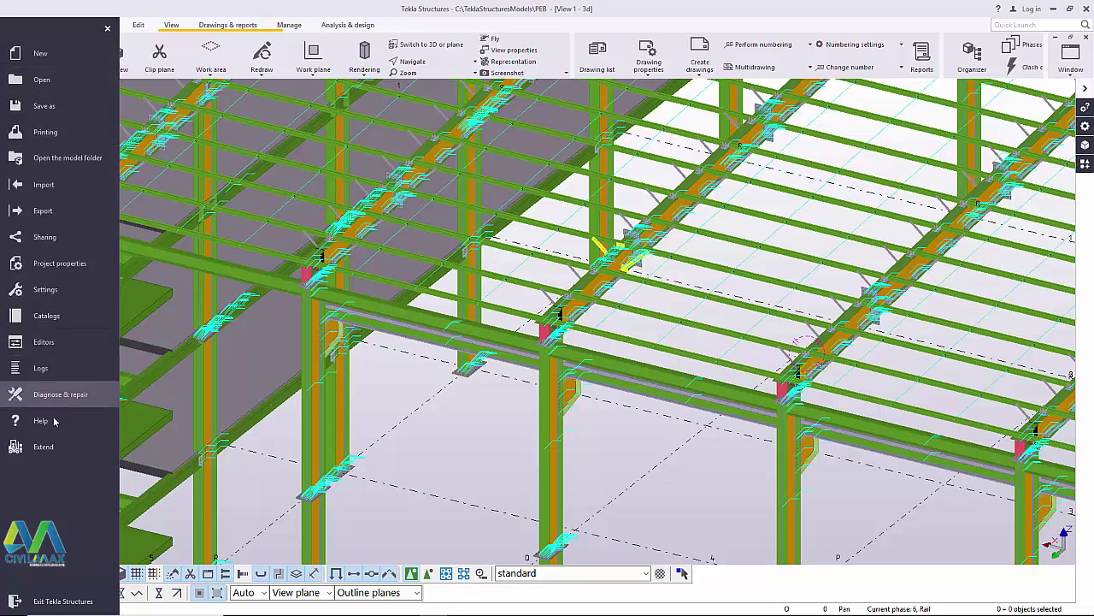
{"action": "left_click", "coordinate": [54, 213]}
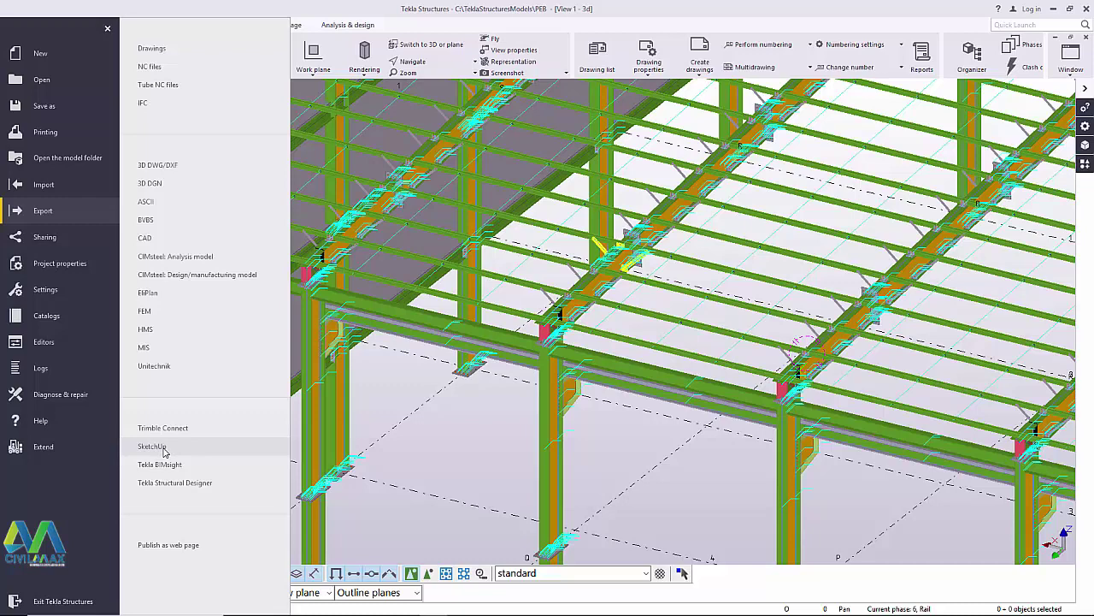
{"action": "key", "text": "Escape"}
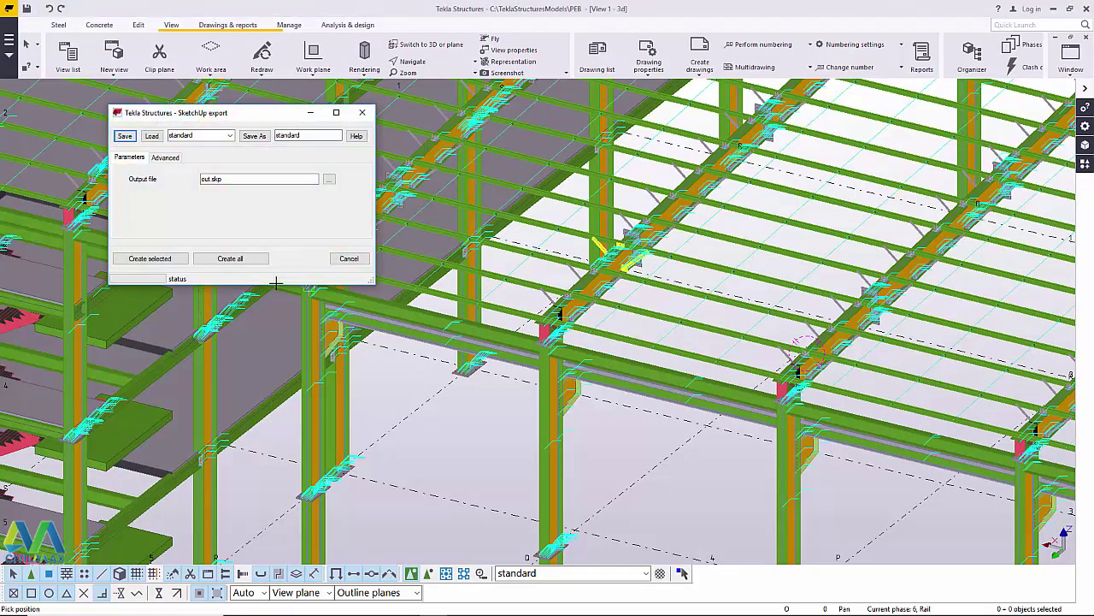
{"action": "mouse_move", "coordinate": [255, 116]}
{"action": "left_mouse_down"}
{"action": "mouse_move", "coordinate": [462, 176]}
{"action": "mouse_move", "coordinate": [507, 207]}
{"action": "left_mouse_up"}
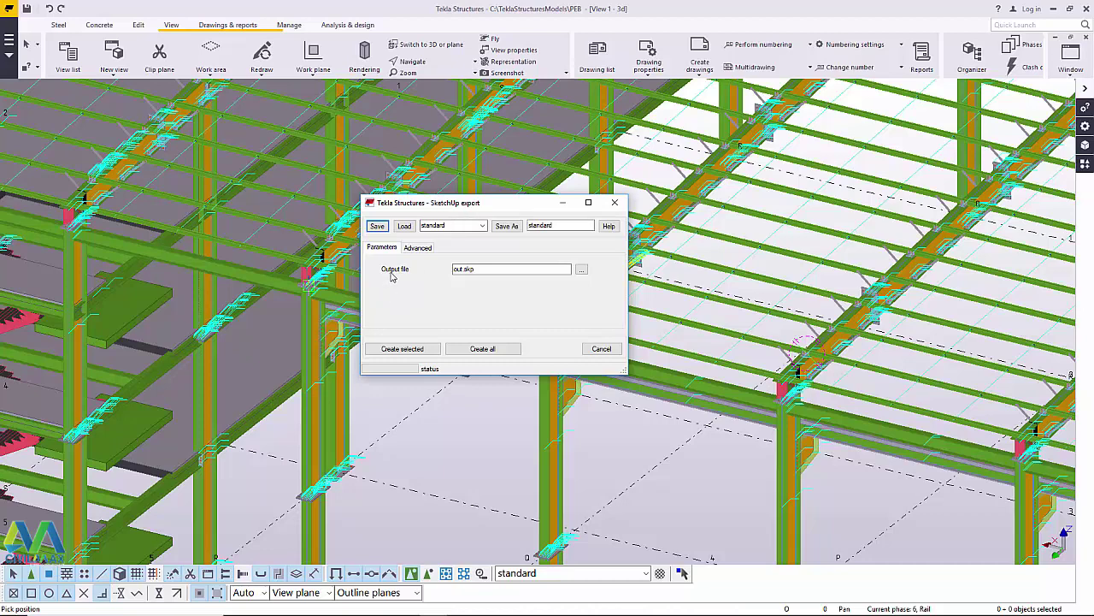
{"action": "left_click", "coordinate": [582, 271]}
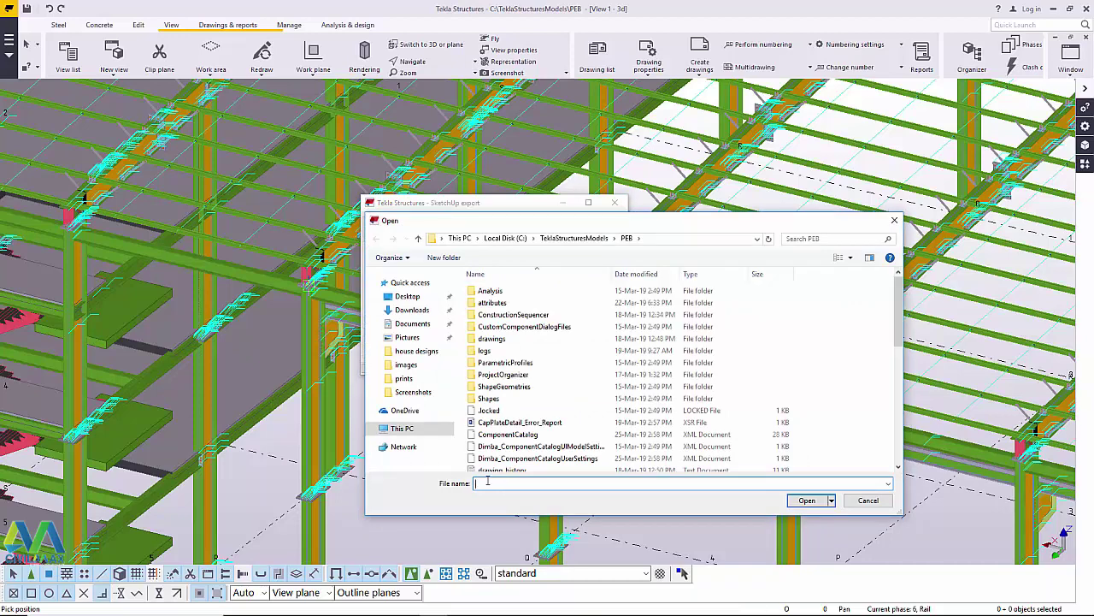
{"action": "type", "text": "workshop"}
{"action": "left_click", "coordinate": [807, 500]}
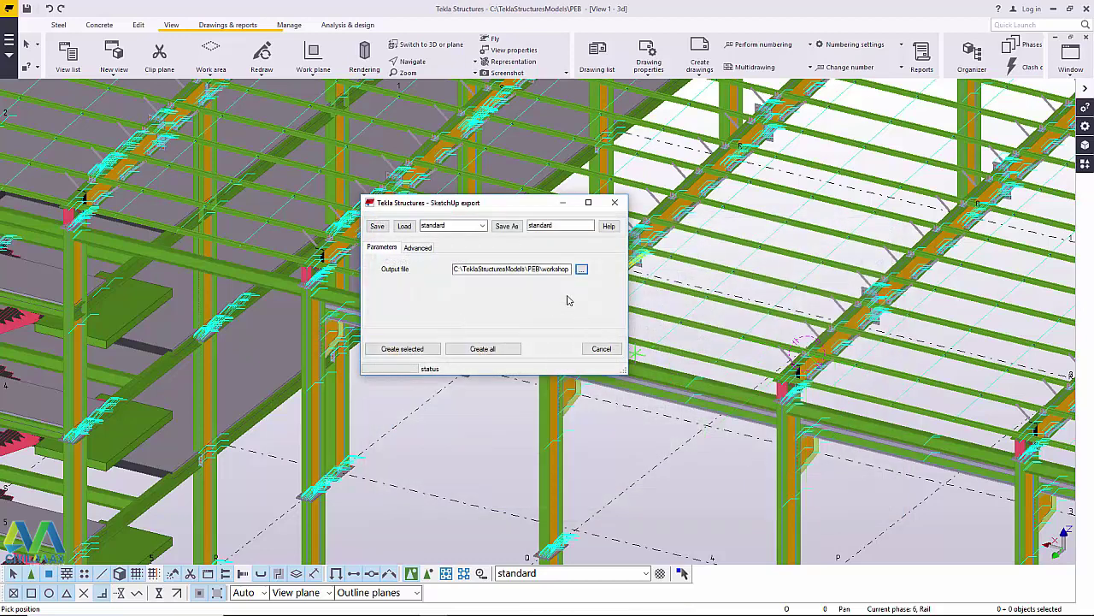
Step: Export all model objects to the SketchUp file, close the export dialog and end the active view command
{"action": "left_click", "coordinate": [485, 350]}
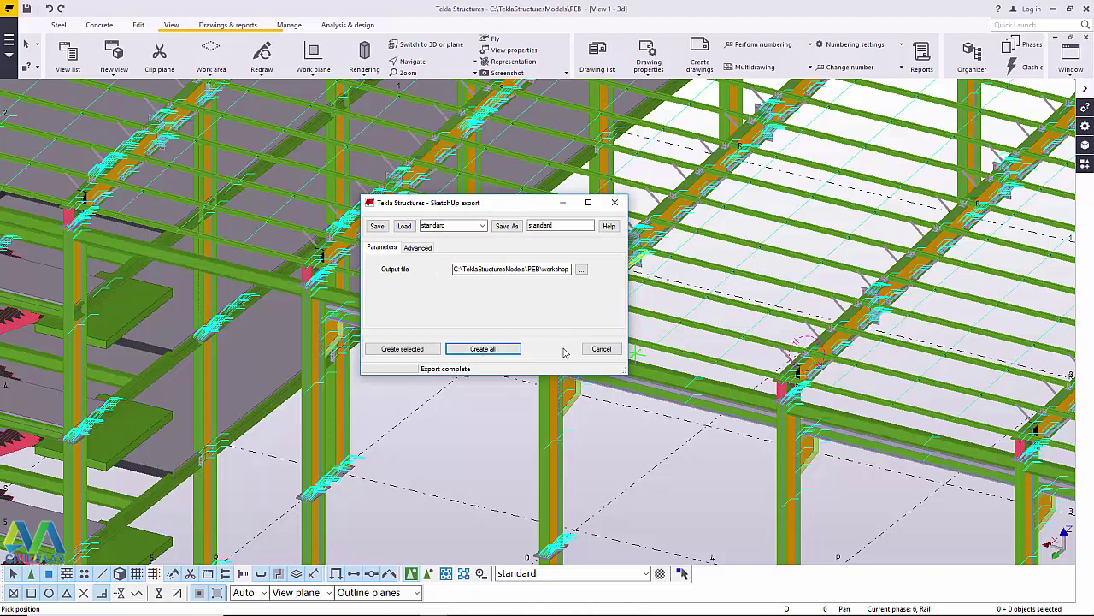
{"action": "left_click", "coordinate": [615, 202]}
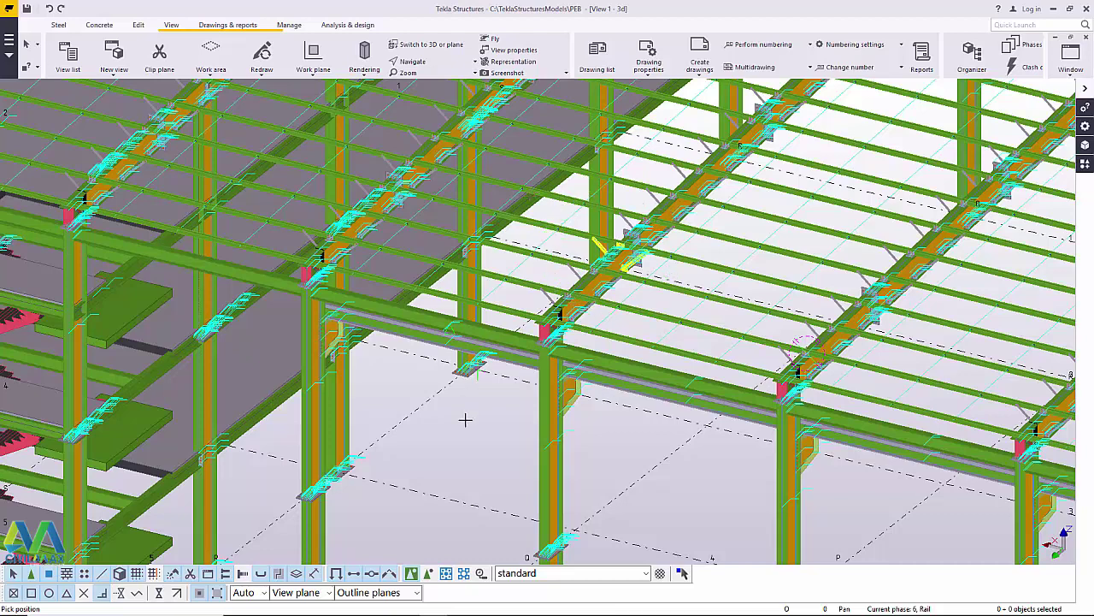
{"action": "right_click", "coordinate": [446, 436]}
{"action": "left_click", "coordinate": [484, 255]}
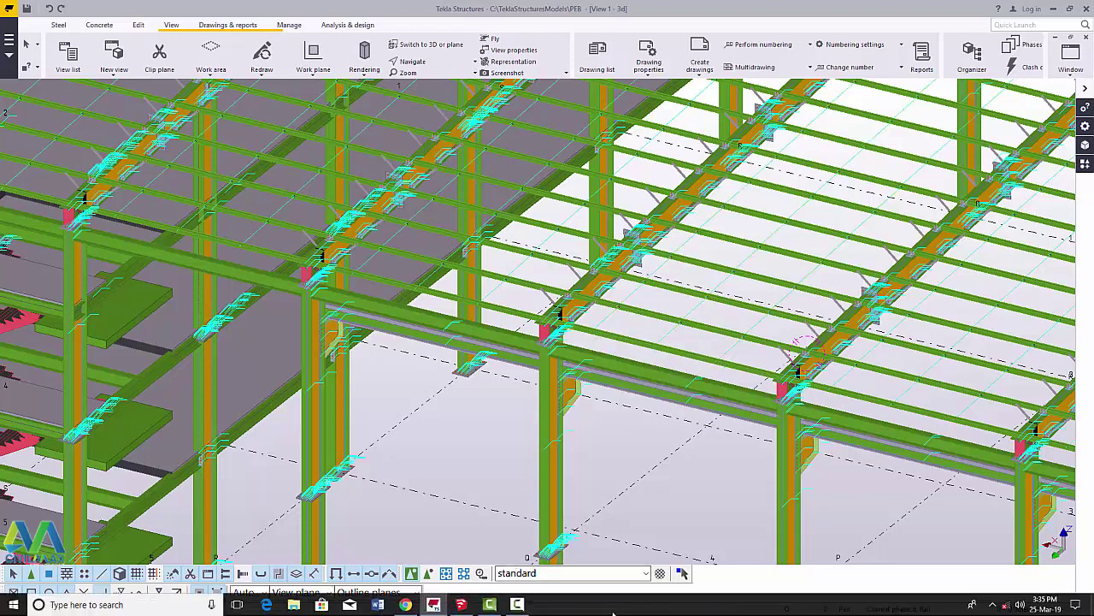
Step: End the Tekla Structures task through Task Manager and switch to SketchUp
{"action": "right_click", "coordinate": [613, 612]}
{"action": "left_click", "coordinate": [650, 554]}
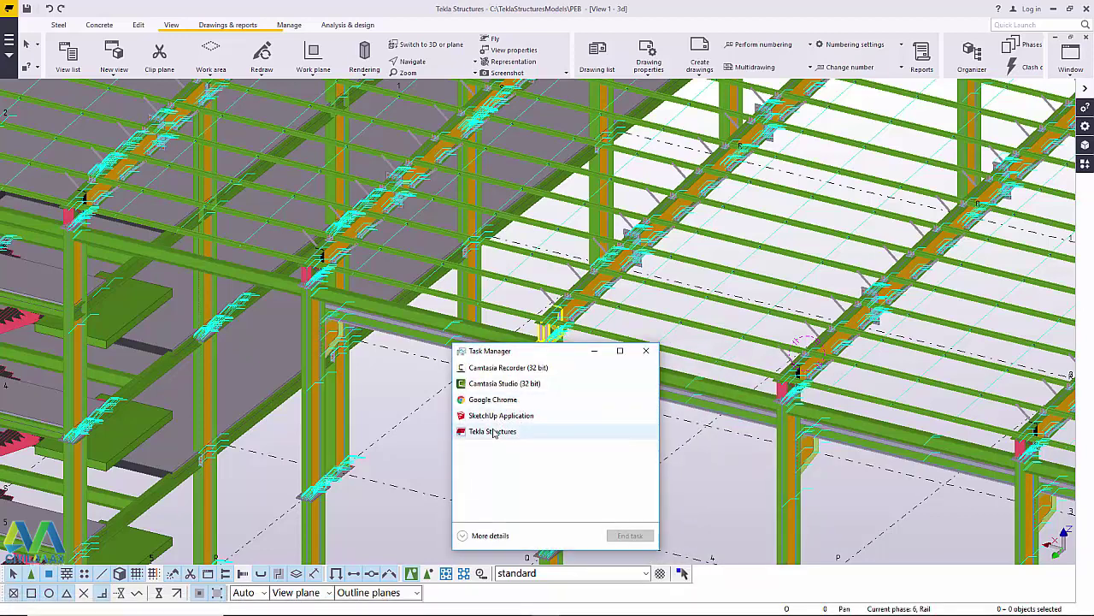
{"action": "right_click", "coordinate": [494, 433]}
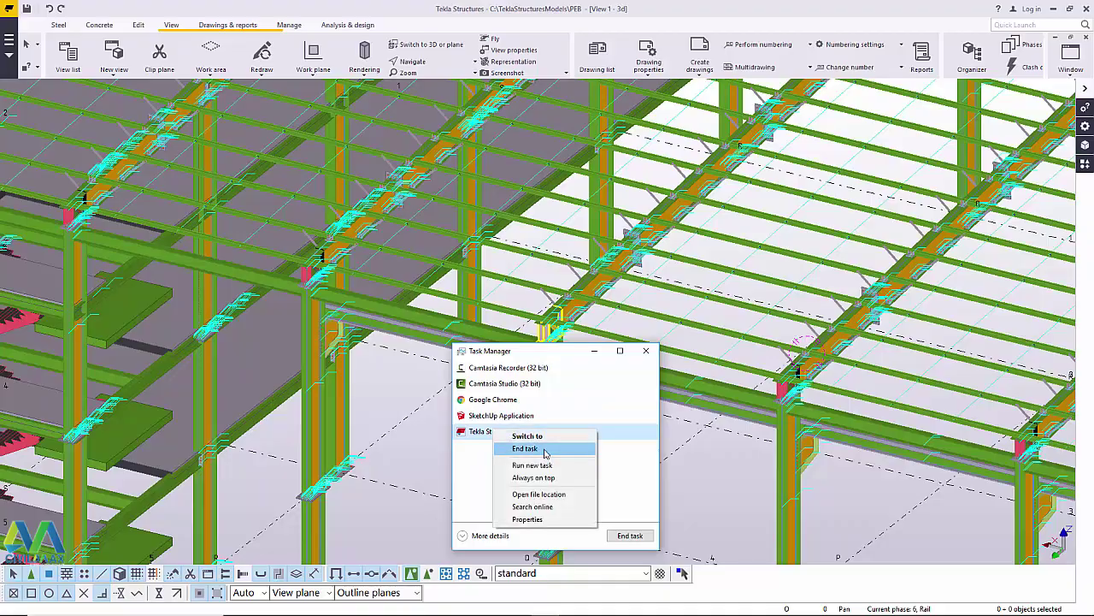
{"action": "left_click", "coordinate": [544, 450]}
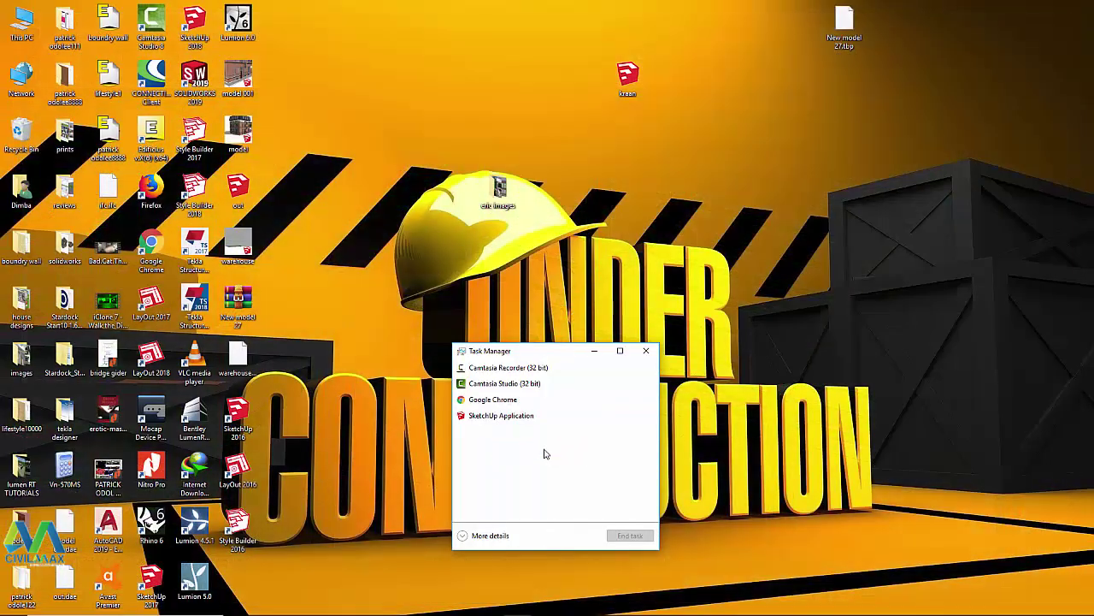
{"action": "left_click", "coordinate": [648, 354]}
{"action": "left_click", "coordinate": [433, 604]}
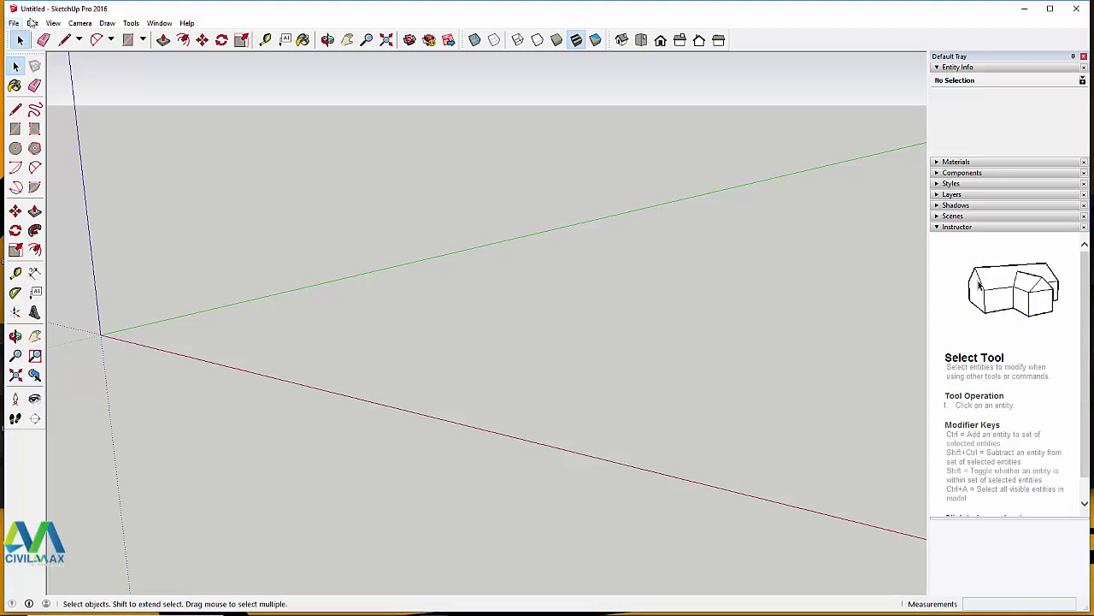
Step: Switch to File Explorer and open the TeklaStructuresModels folder on Local Disk (C:)
{"action": "mouse_move", "coordinate": [428, 611]}
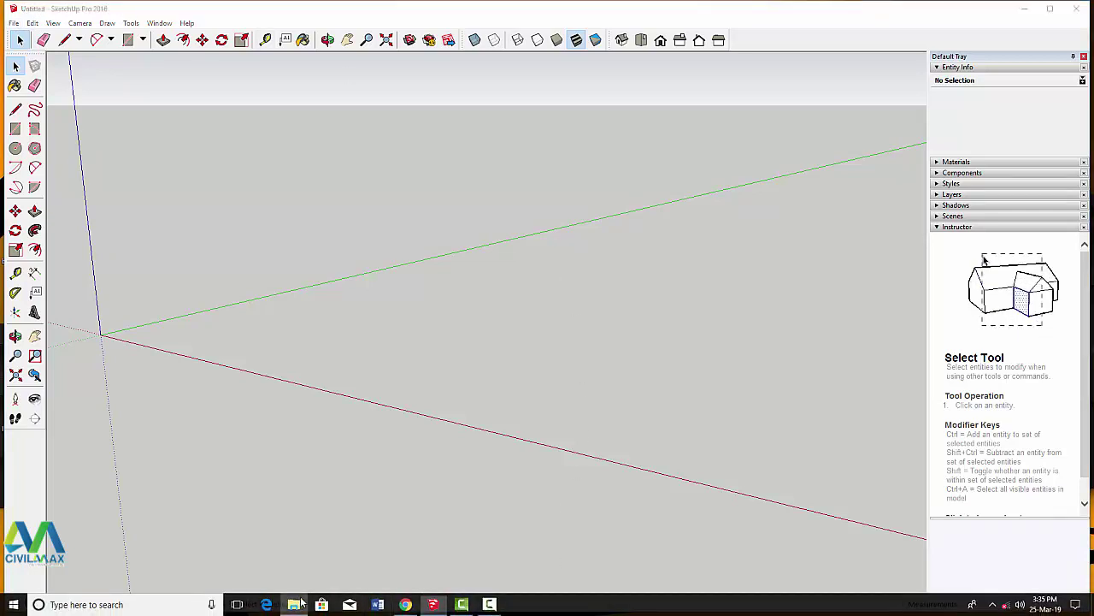
{"action": "left_click", "coordinate": [295, 605]}
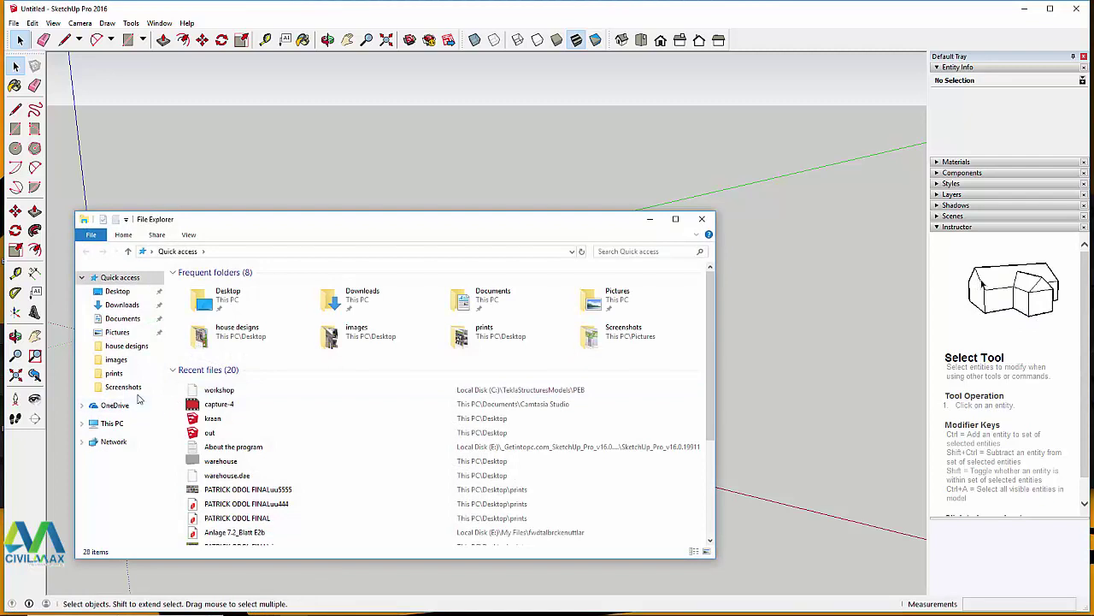
{"action": "left_click", "coordinate": [112, 423]}
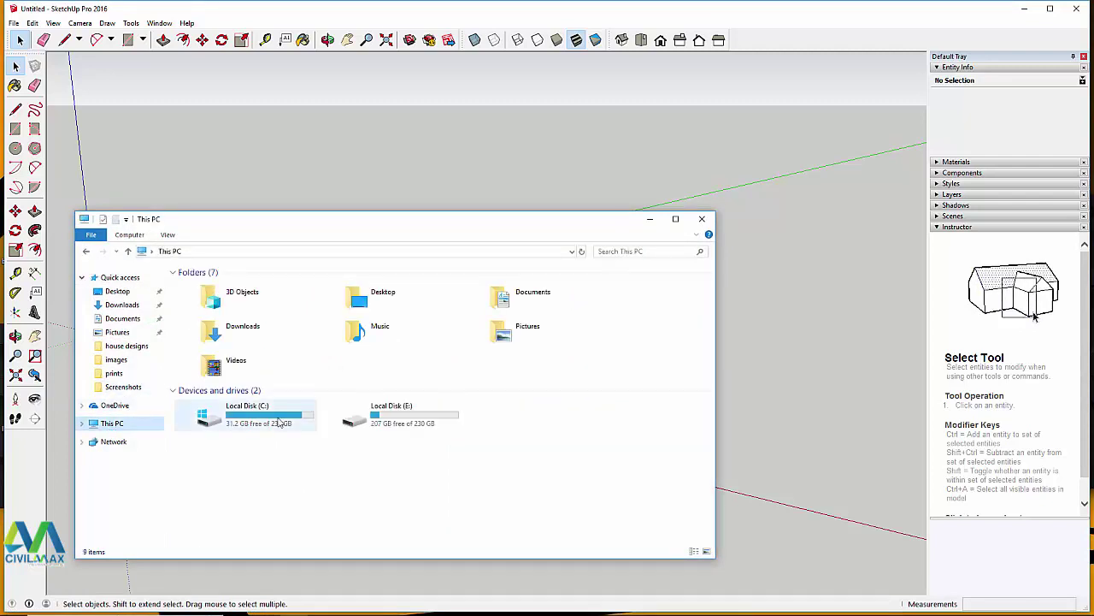
{"action": "left_click", "coordinate": [289, 422]}
{"action": "double_click", "coordinate": [289, 422]}
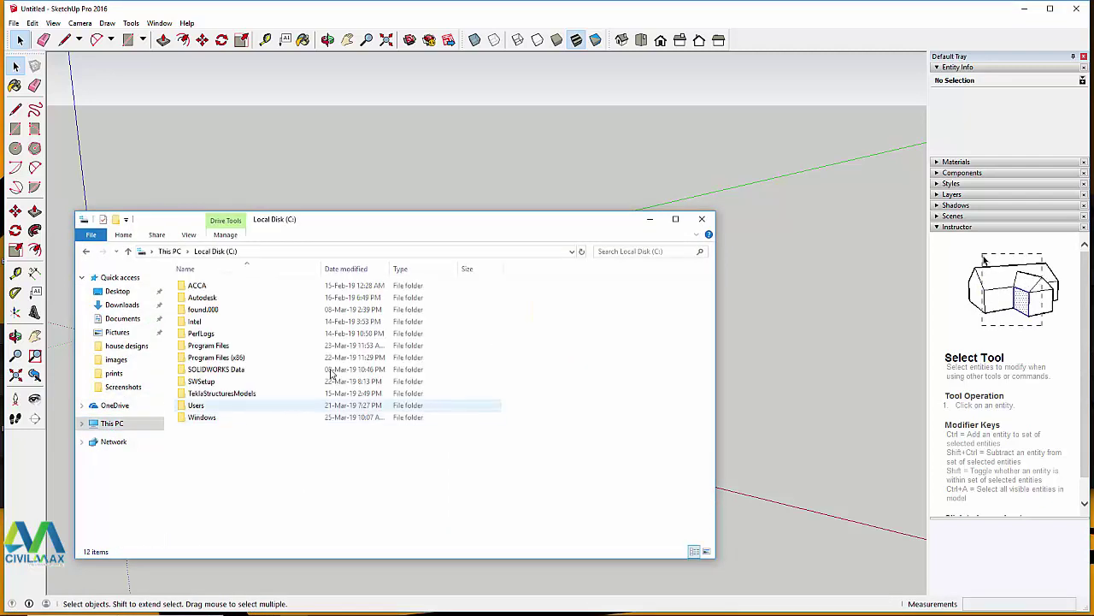
{"action": "double_click", "coordinate": [244, 390]}
Step: Locate the exported workshop SketchUp model inside the PEB folder and close the File Explorer window
{"action": "scroll", "coordinate": [245, 451], "scroll_direction": "down", "scroll_amount": 7}
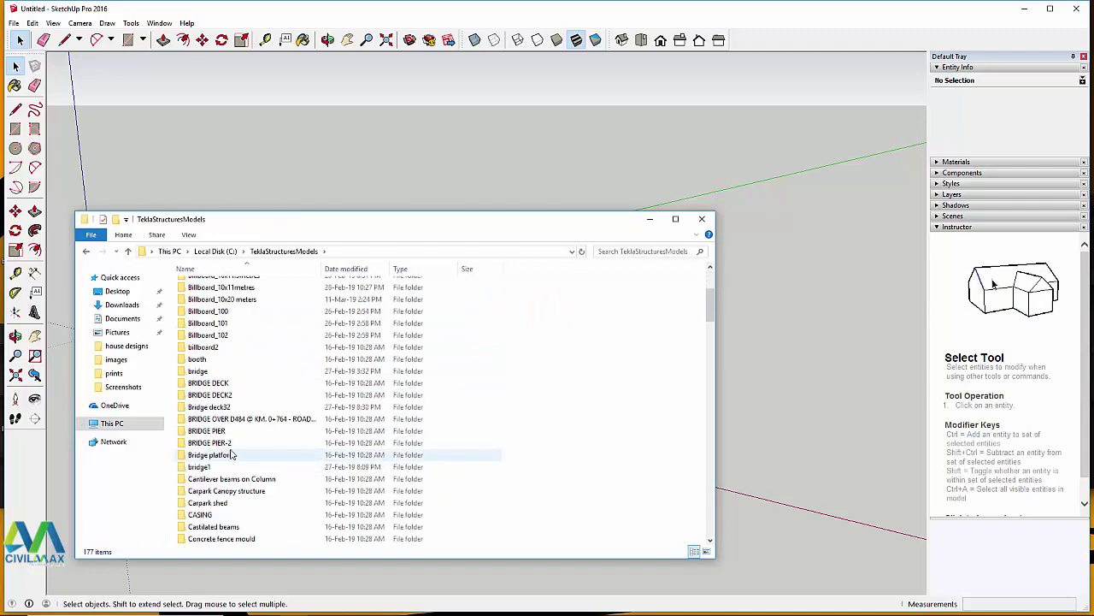
{"action": "scroll", "coordinate": [240, 451], "scroll_direction": "down", "scroll_amount": 6}
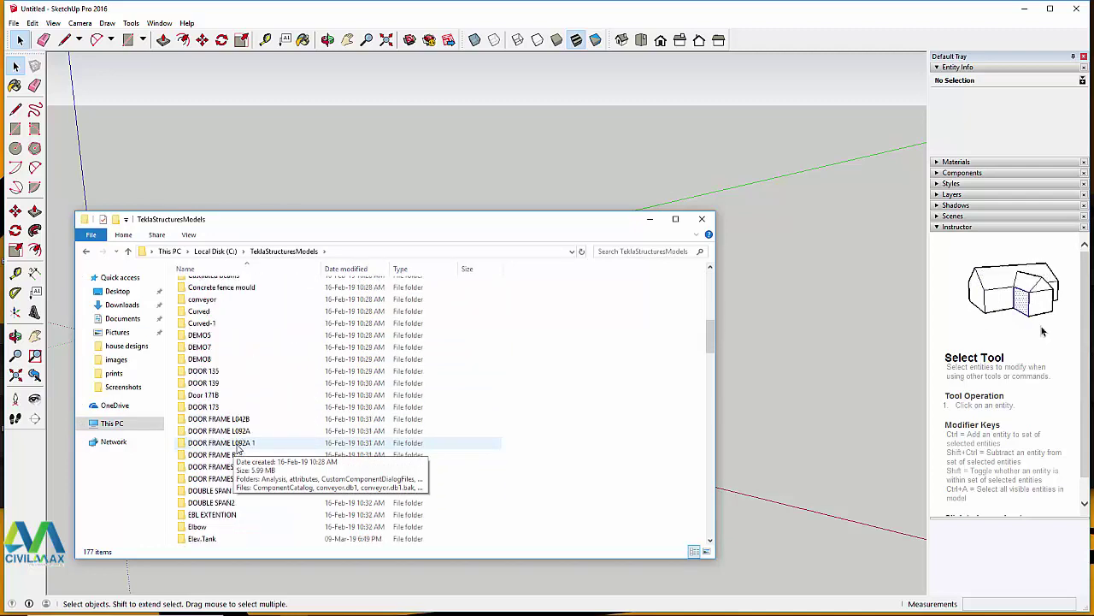
{"action": "scroll", "coordinate": [240, 447], "scroll_direction": "down", "scroll_amount": 4}
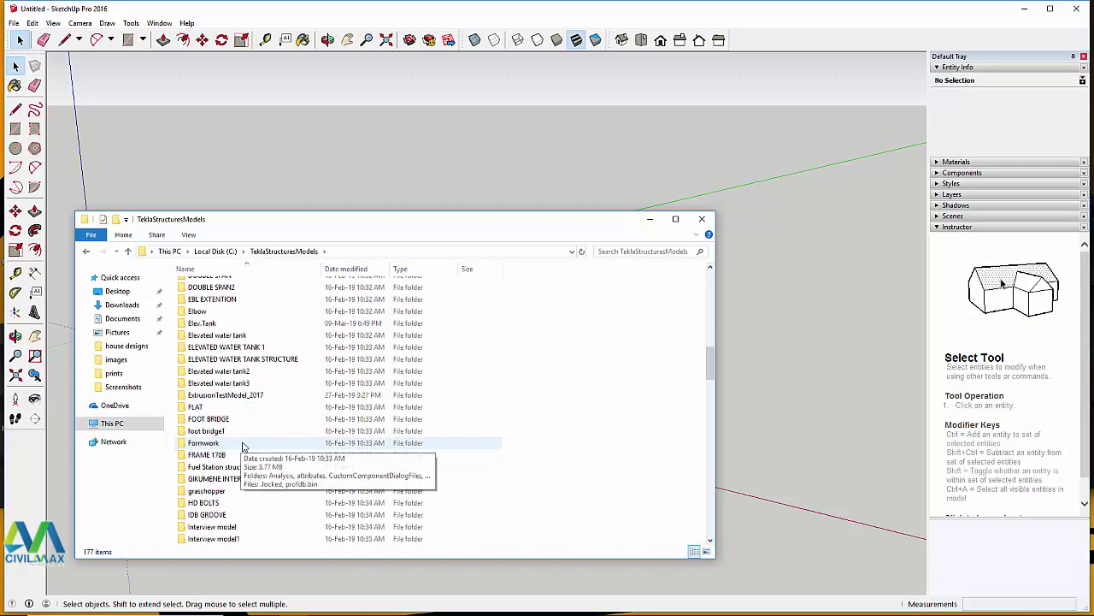
{"action": "scroll", "coordinate": [242, 446], "scroll_direction": "down", "scroll_amount": 9}
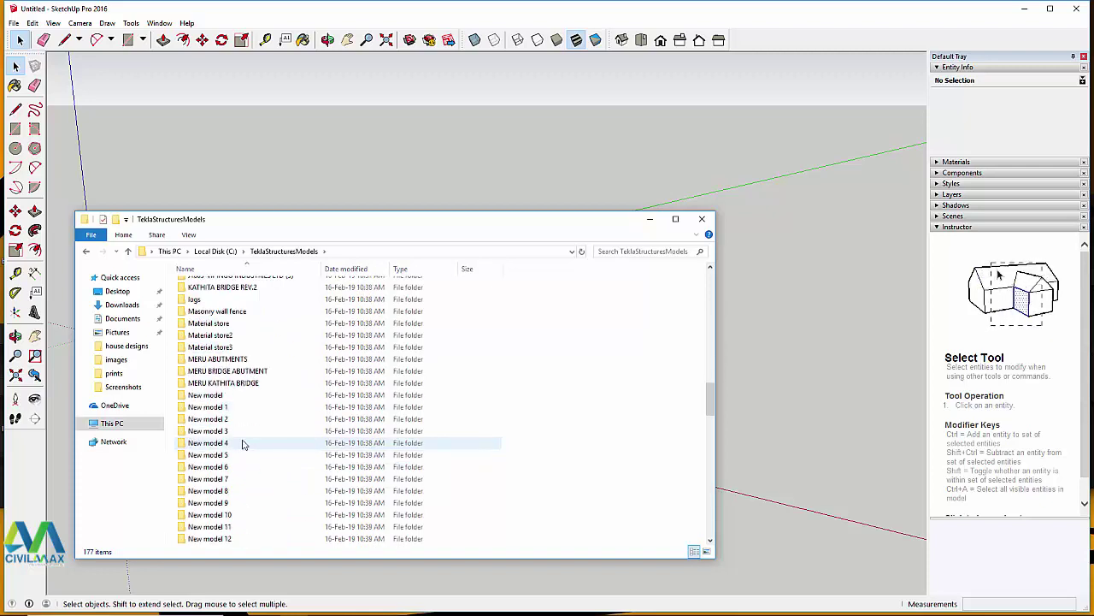
{"action": "scroll", "coordinate": [242, 443], "scroll_direction": "down", "scroll_amount": 9}
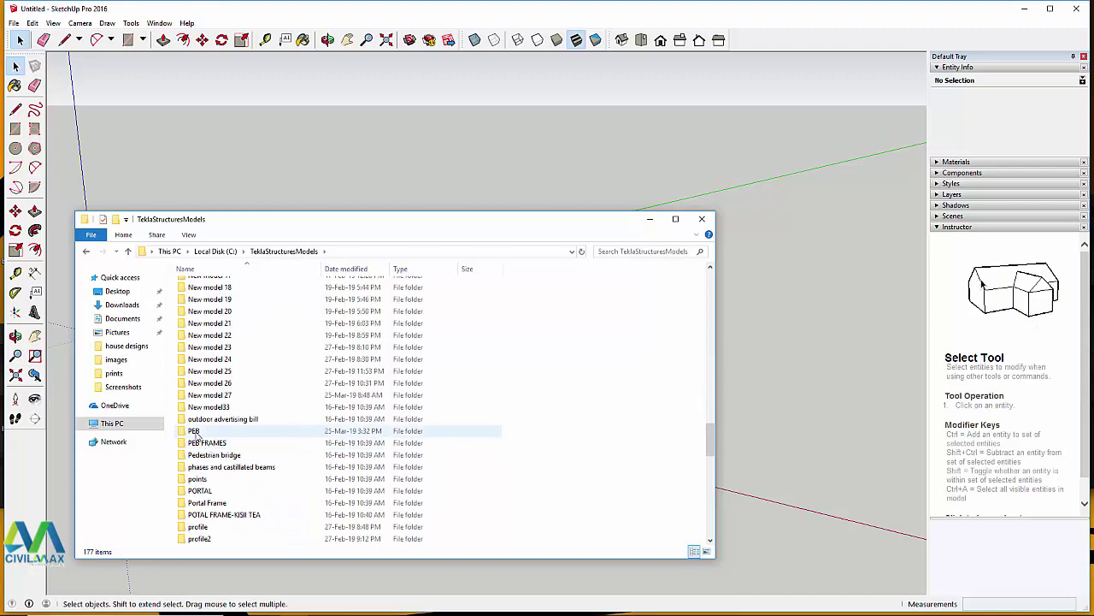
{"action": "double_click", "coordinate": [195, 432]}
{"action": "scroll", "coordinate": [259, 436], "scroll_direction": "down", "scroll_amount": 6}
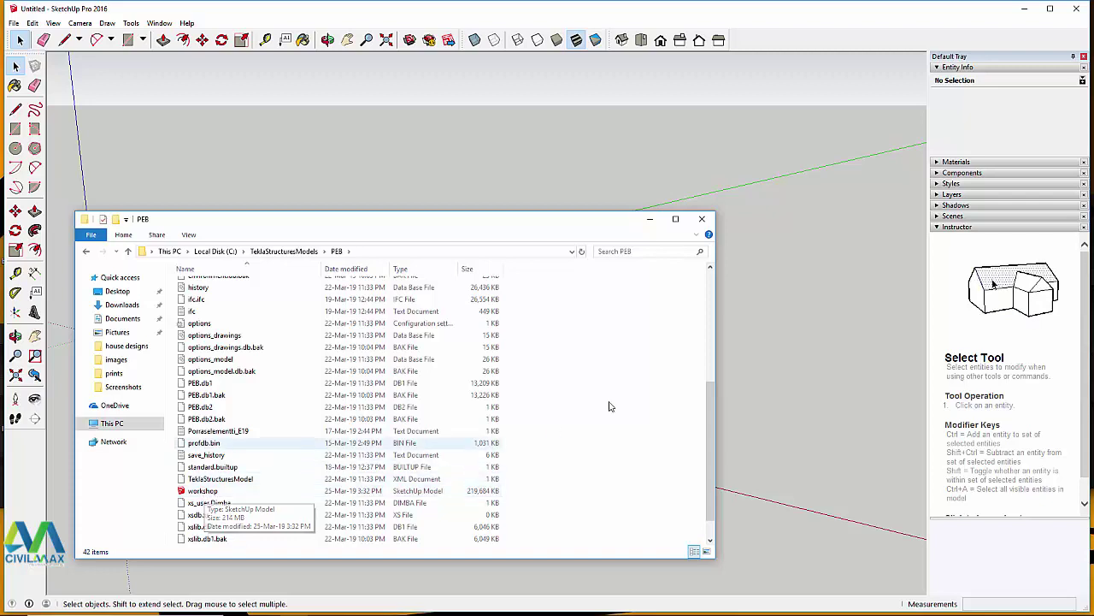
{"action": "left_click", "coordinate": [703, 220]}
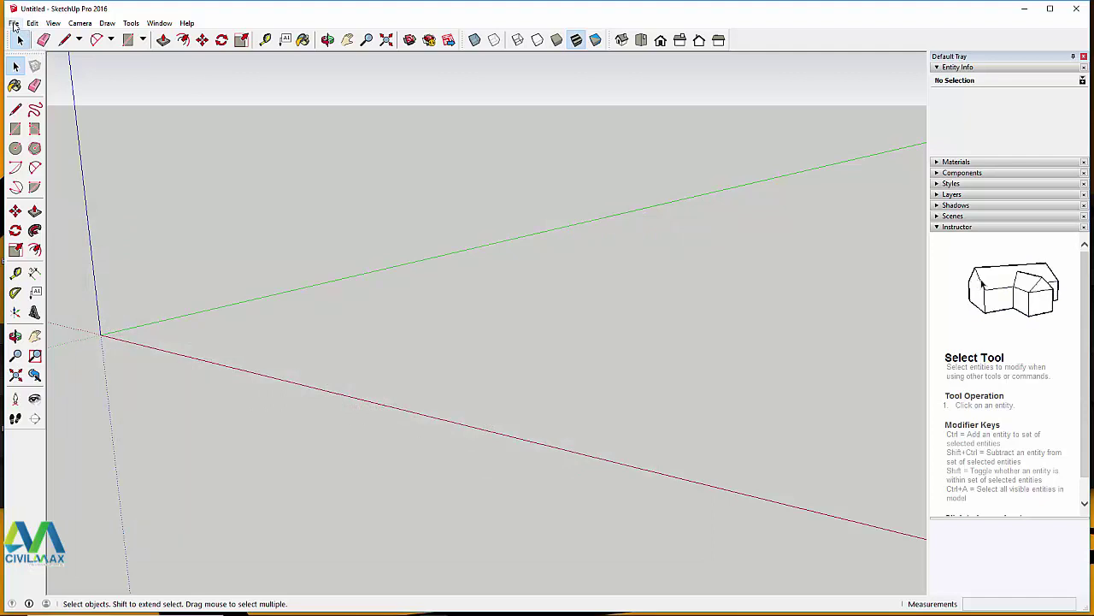
Step: Start a SketchUp file import and browse to the TeklaStructuresModels folder on Local Disk (C:)
{"action": "left_click", "coordinate": [14, 23]}
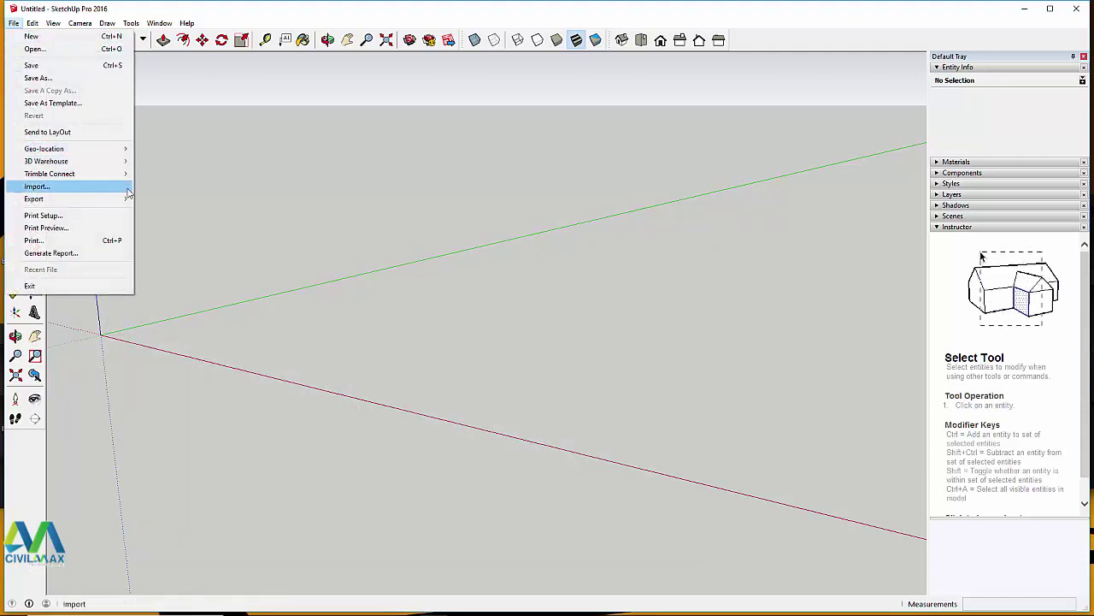
{"action": "left_click", "coordinate": [56, 190]}
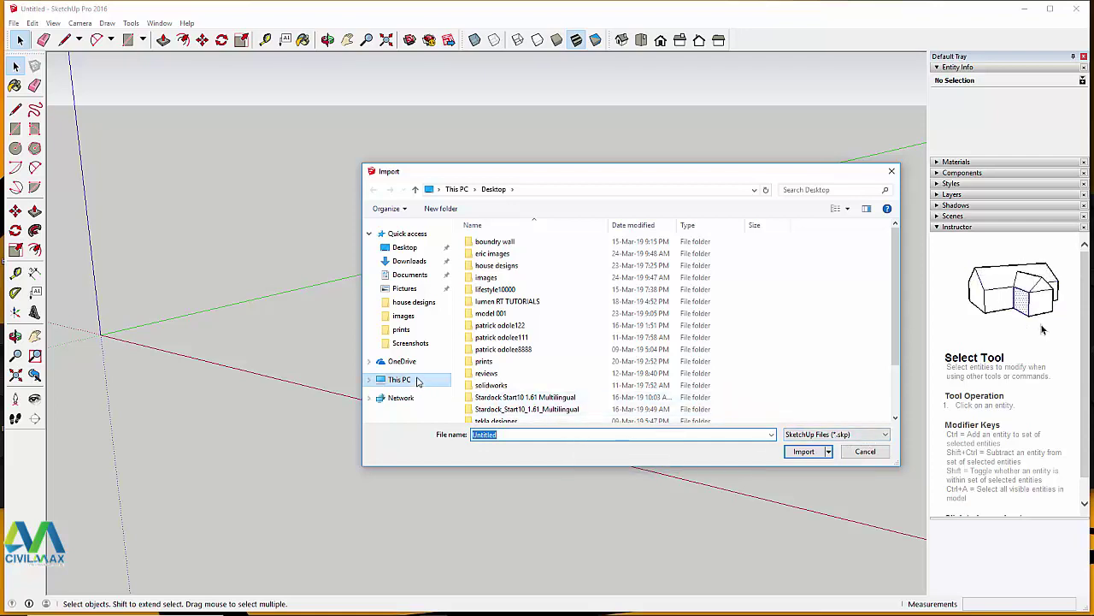
{"action": "scroll", "coordinate": [538, 356], "scroll_direction": "down", "scroll_amount": 2}
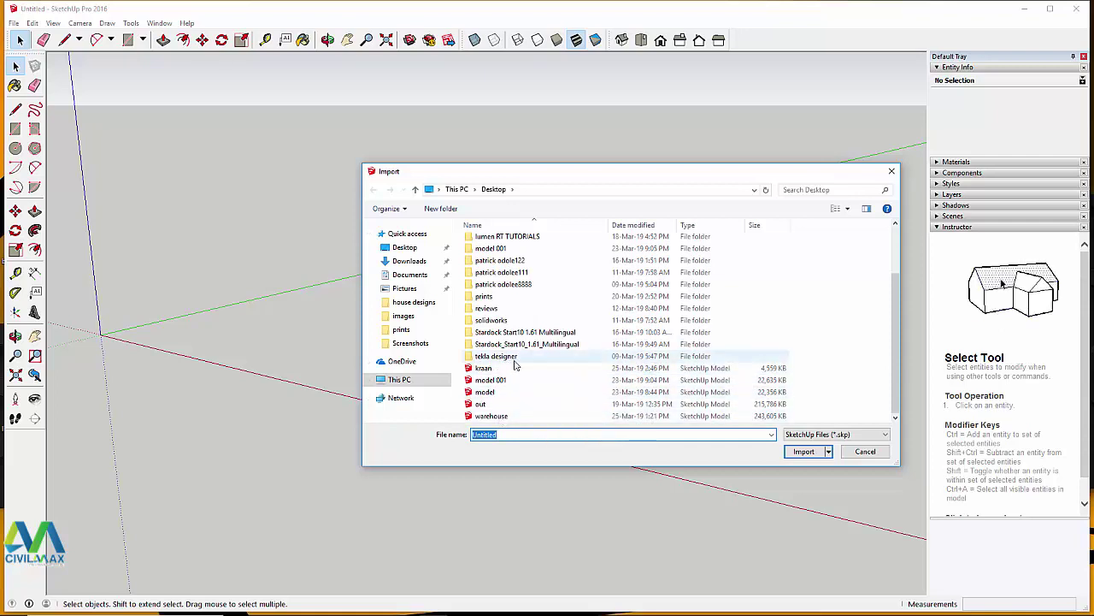
{"action": "left_click", "coordinate": [413, 380]}
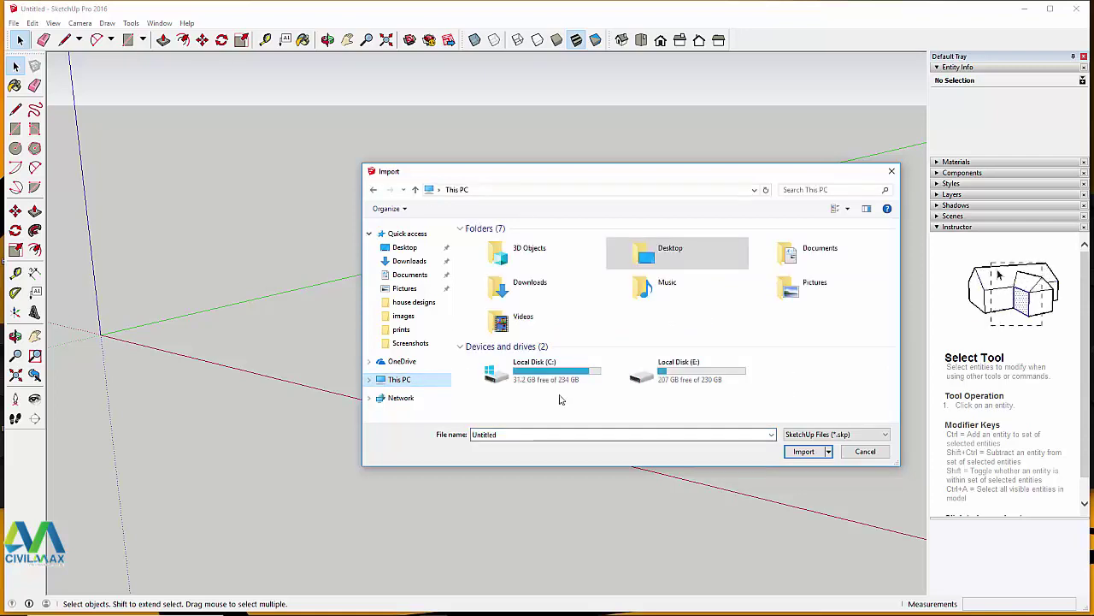
{"action": "double_click", "coordinate": [534, 372]}
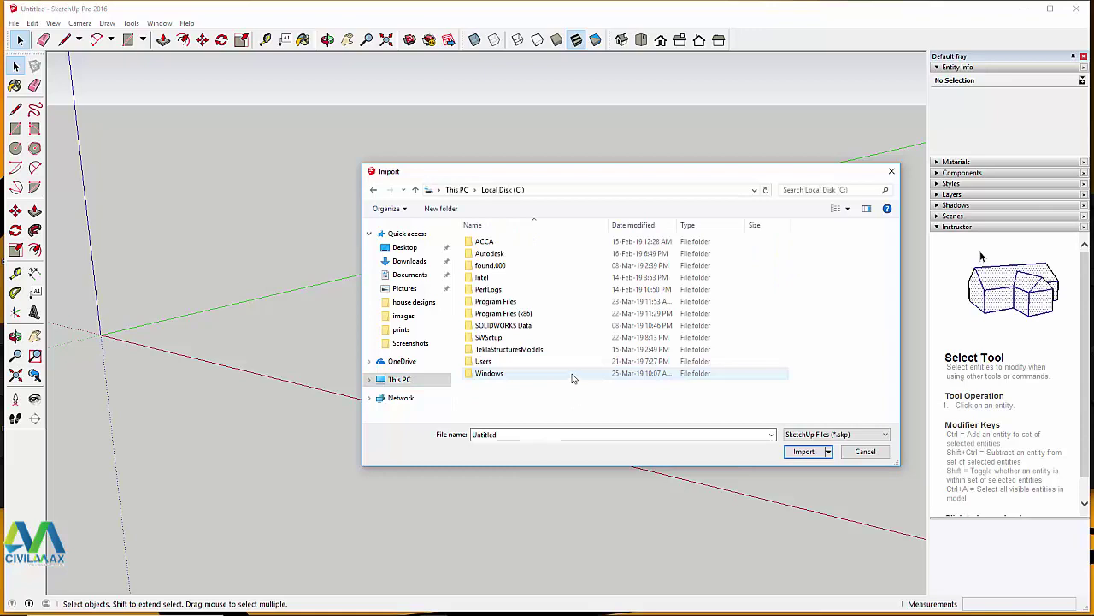
{"action": "double_click", "coordinate": [509, 351]}
Step: Find and open the PEB folder among the Tekla model folders in the import dialog
{"action": "scroll", "coordinate": [511, 359], "scroll_direction": "down", "scroll_amount": 5}
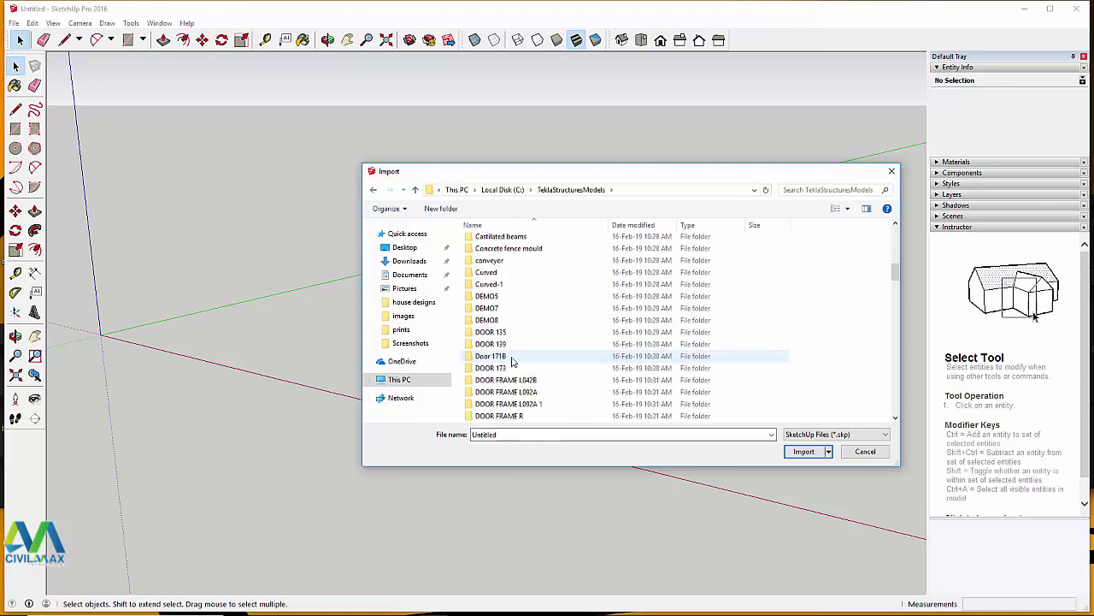
{"action": "scroll", "coordinate": [513, 363], "scroll_direction": "down", "scroll_amount": 15}
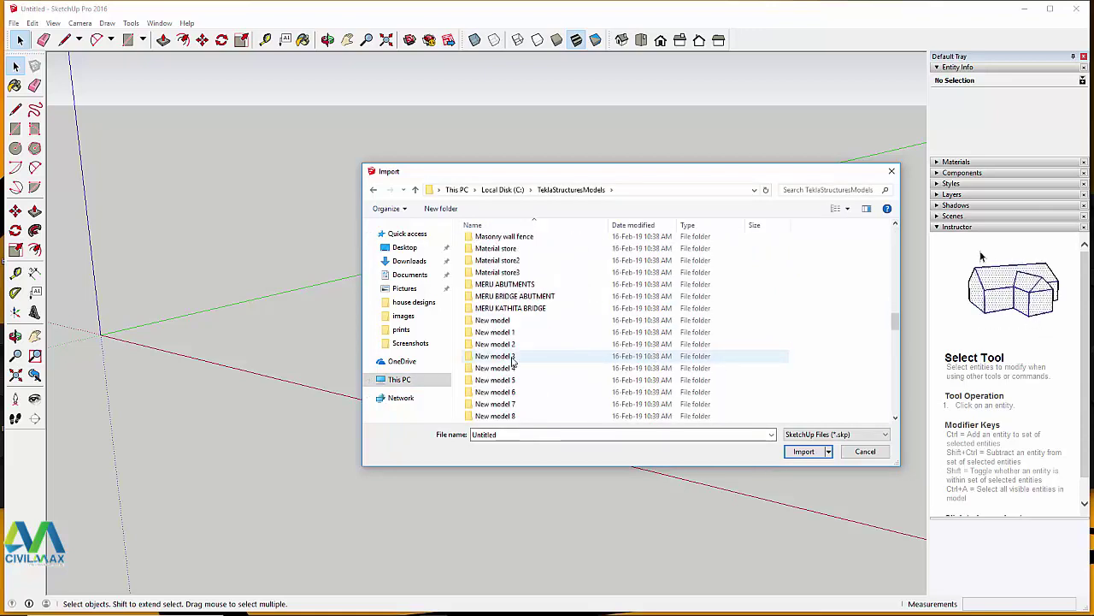
{"action": "scroll", "coordinate": [513, 363], "scroll_direction": "down", "scroll_amount": 10}
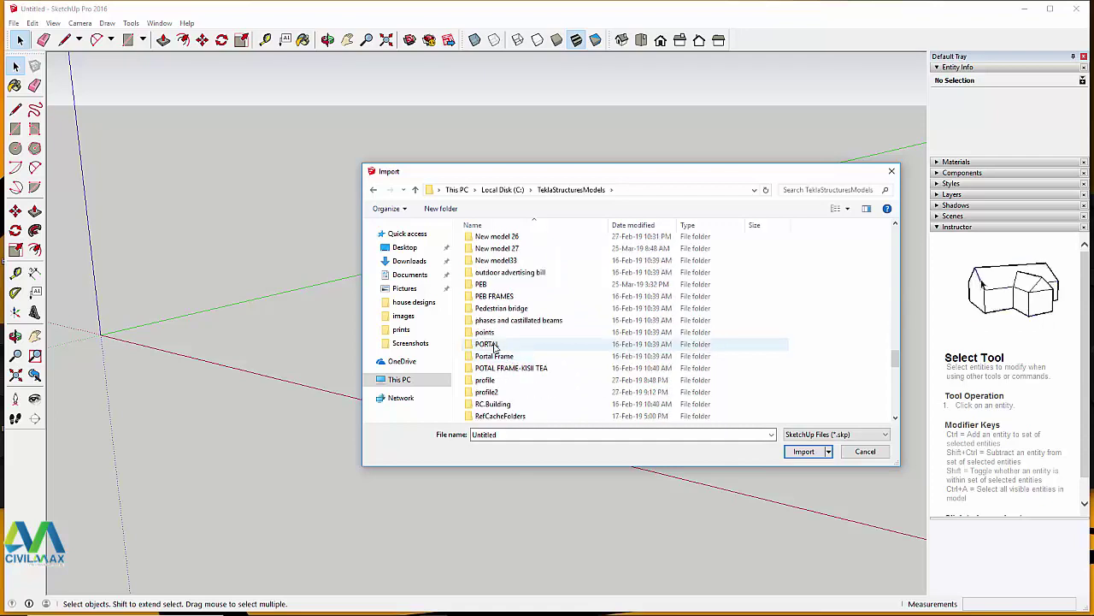
{"action": "left_click", "coordinate": [483, 285]}
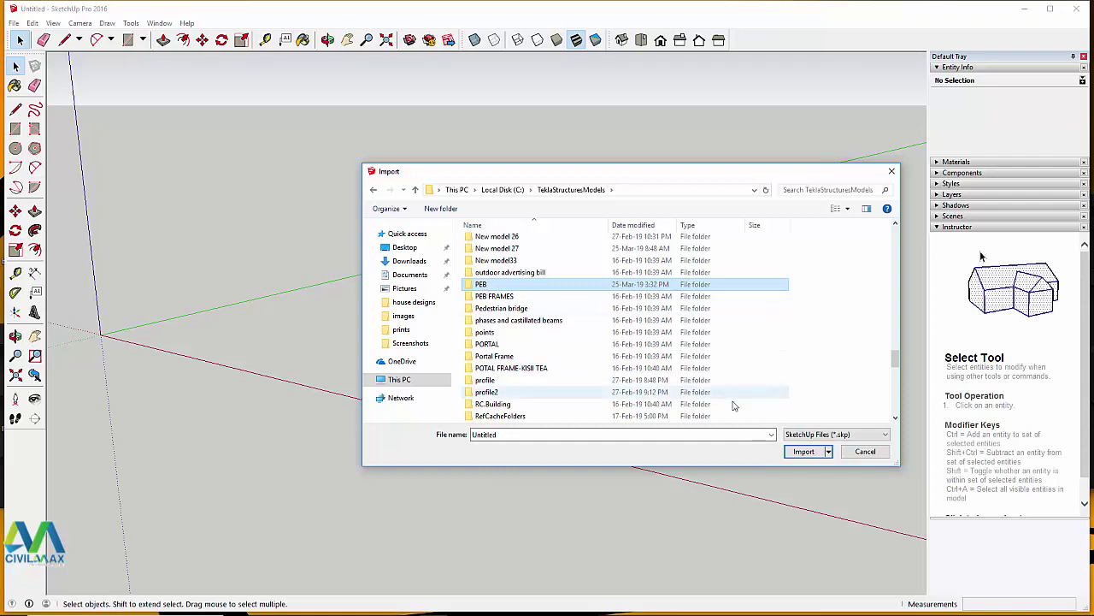
{"action": "left_click", "coordinate": [802, 451]}
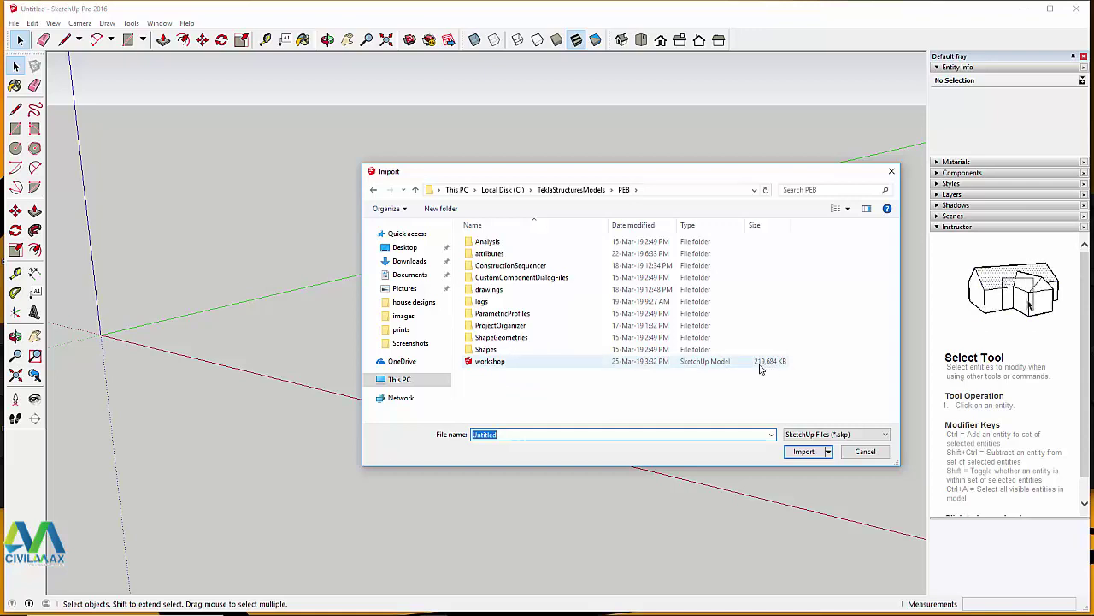
Step: Import the workshop SketchUp model, display it shaded with textures and return to the Select tool
{"action": "left_click", "coordinate": [486, 363]}
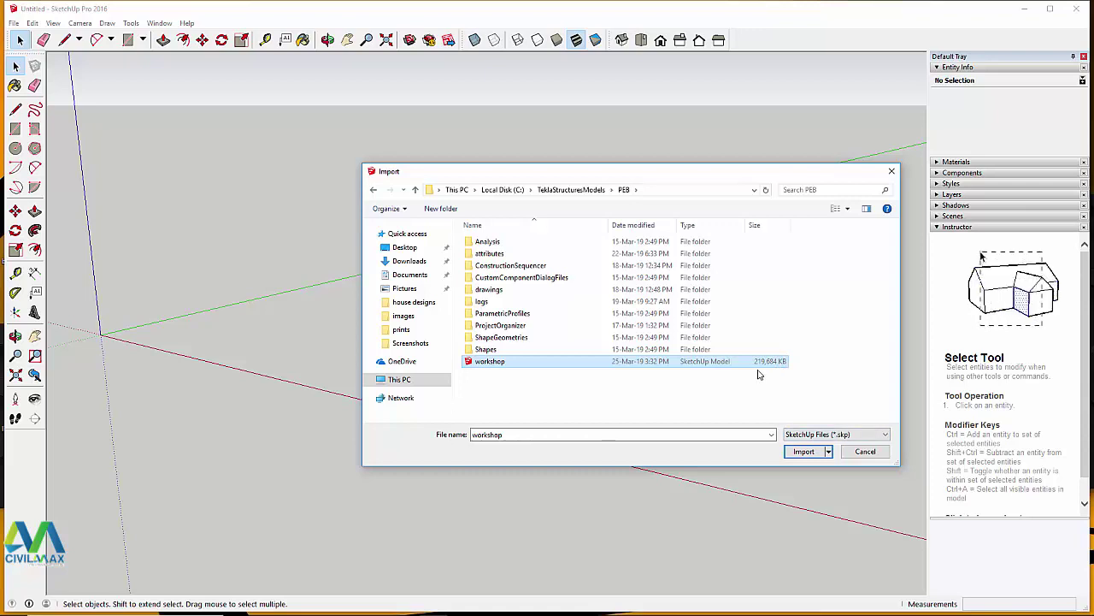
{"action": "left_click", "coordinate": [804, 452]}
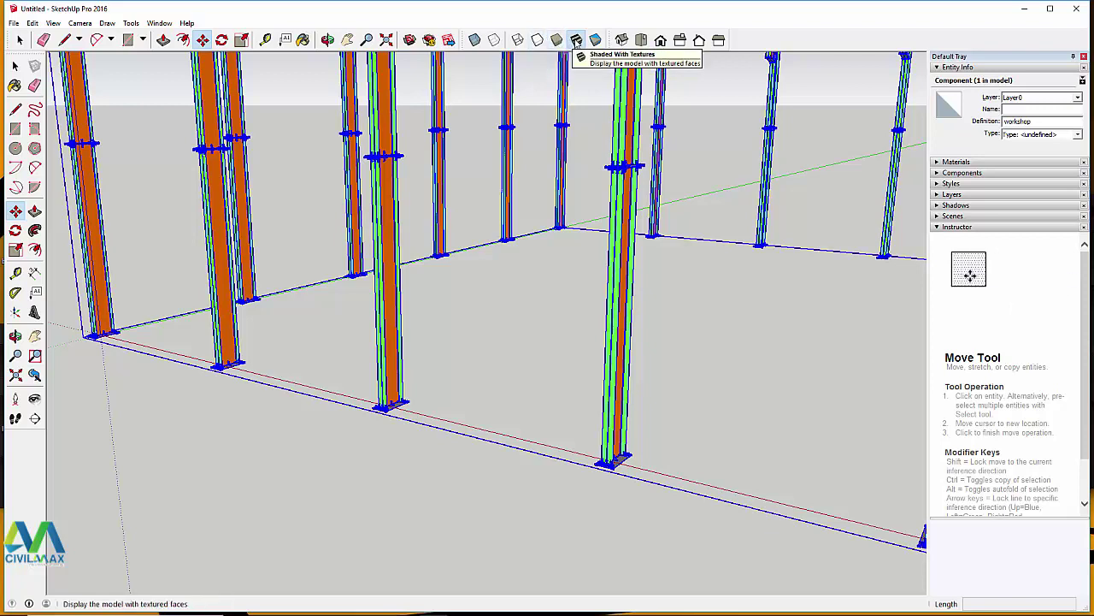
{"action": "left_click", "coordinate": [576, 40]}
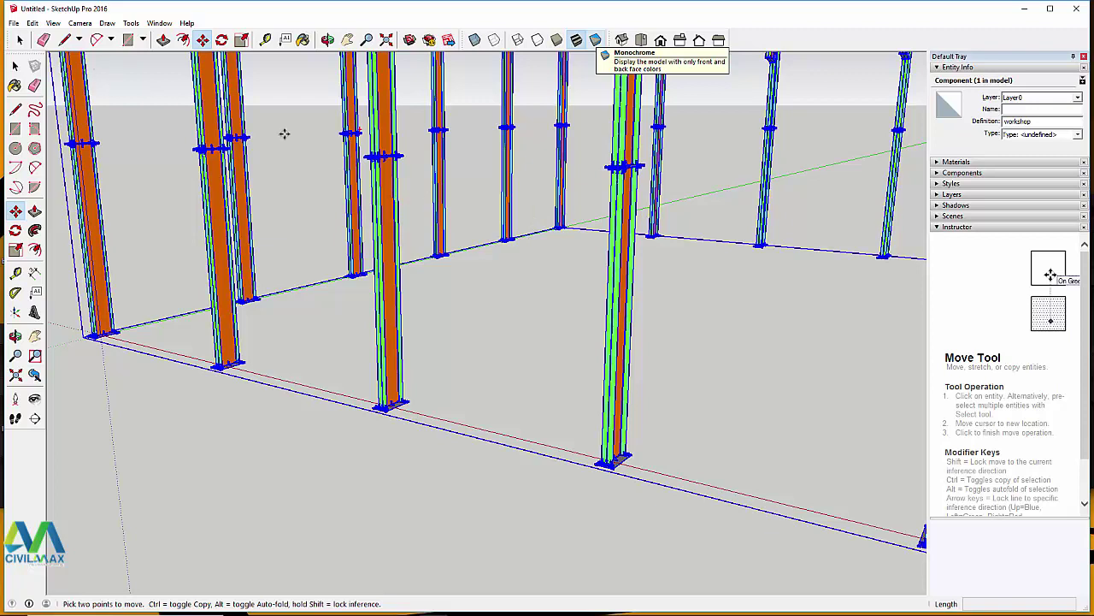
{"action": "left_click", "coordinate": [20, 40]}
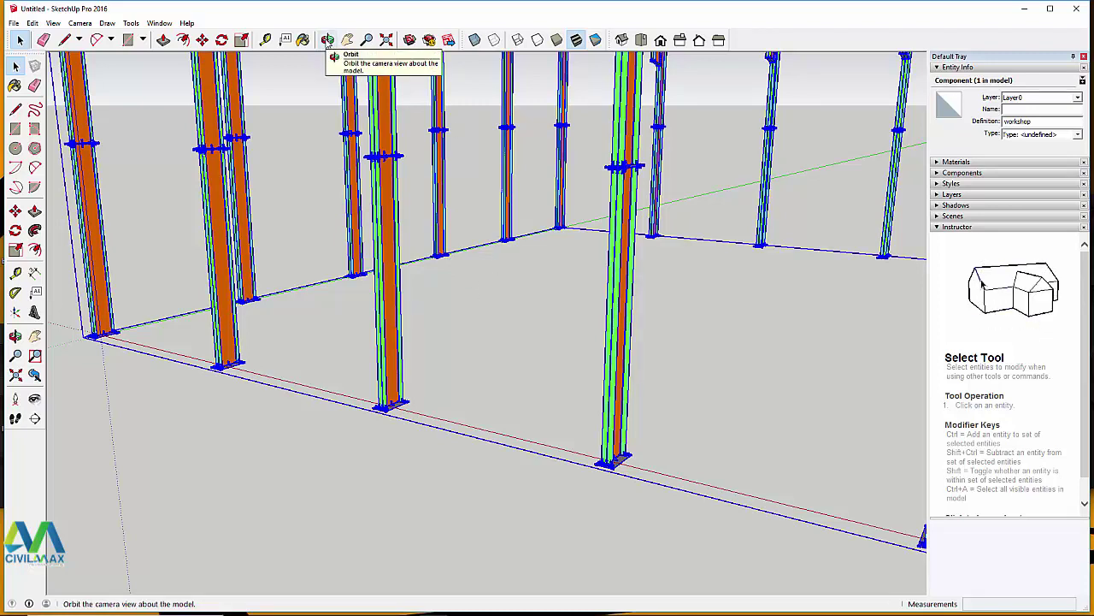
Step: Examine the imported workshop's columns, longitudinal beams and roof framing from inside and above
{"action": "middle_click_drag", "start_coordinate": [513, 281], "coordinate": [432, 271]}
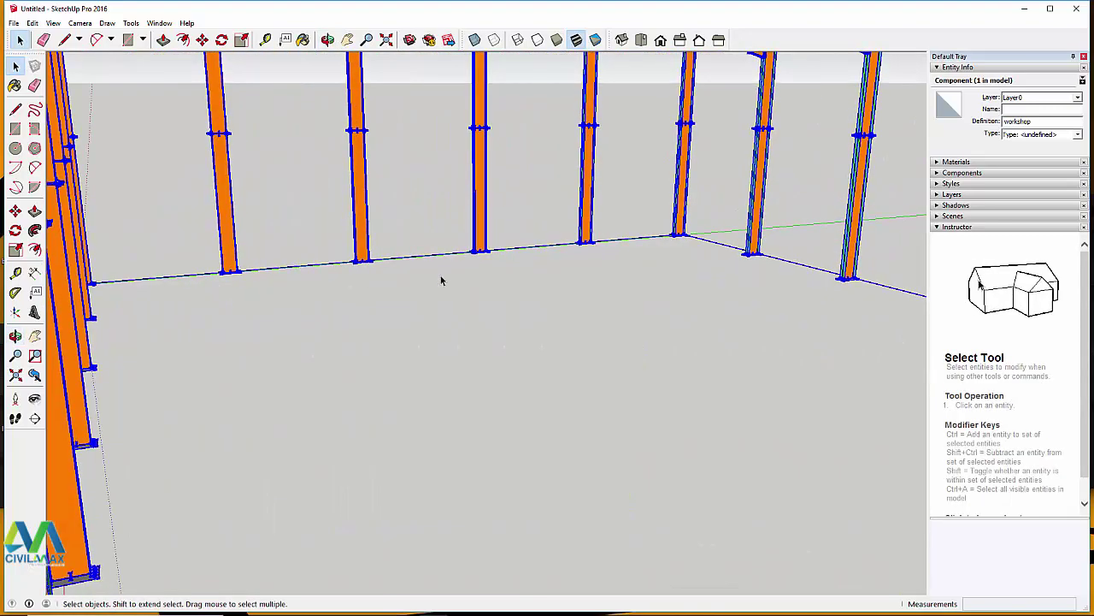
{"action": "scroll", "coordinate": [453, 285], "scroll_direction": "up", "scroll_amount": 5}
{"action": "middle_click_drag", "start_coordinate": [479, 180], "coordinate": [371, 277]}
{"action": "scroll", "coordinate": [379, 240], "scroll_direction": "down", "scroll_amount": 5}
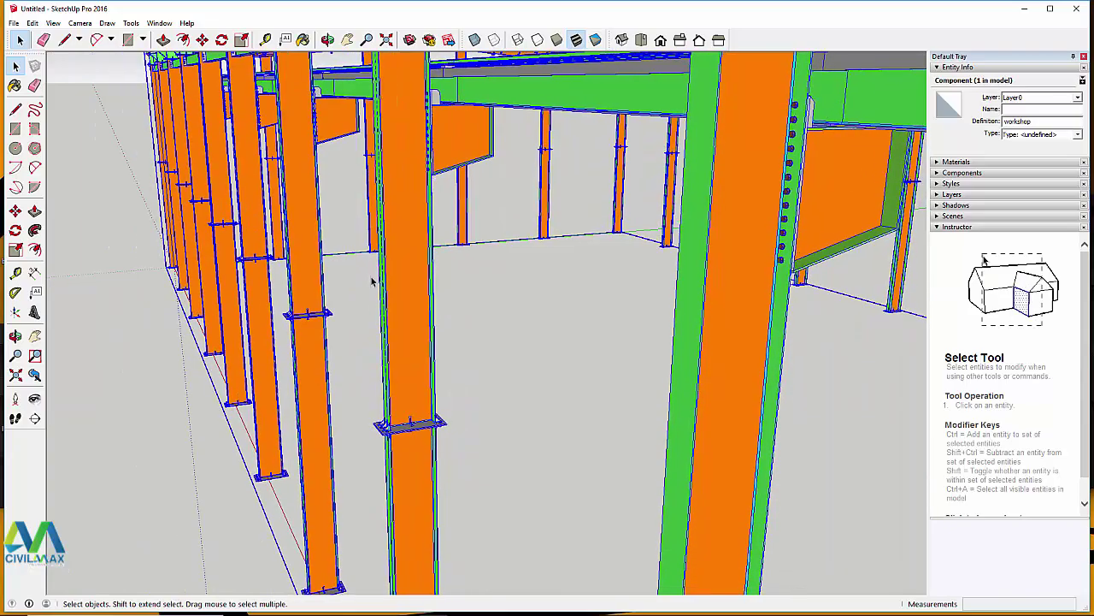
{"action": "middle_click_drag", "start_coordinate": [443, 278], "coordinate": [517, 317]}
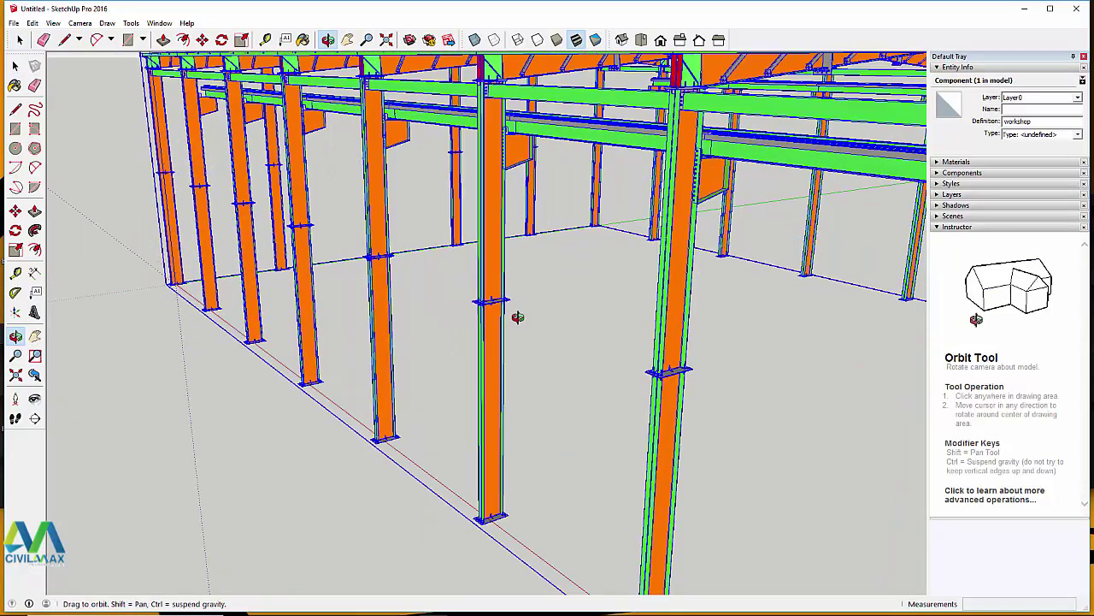
{"action": "scroll", "coordinate": [508, 338], "scroll_direction": "down", "scroll_amount": 3}
{"action": "middle_click_drag", "start_coordinate": [471, 354], "coordinate": [464, 354]}
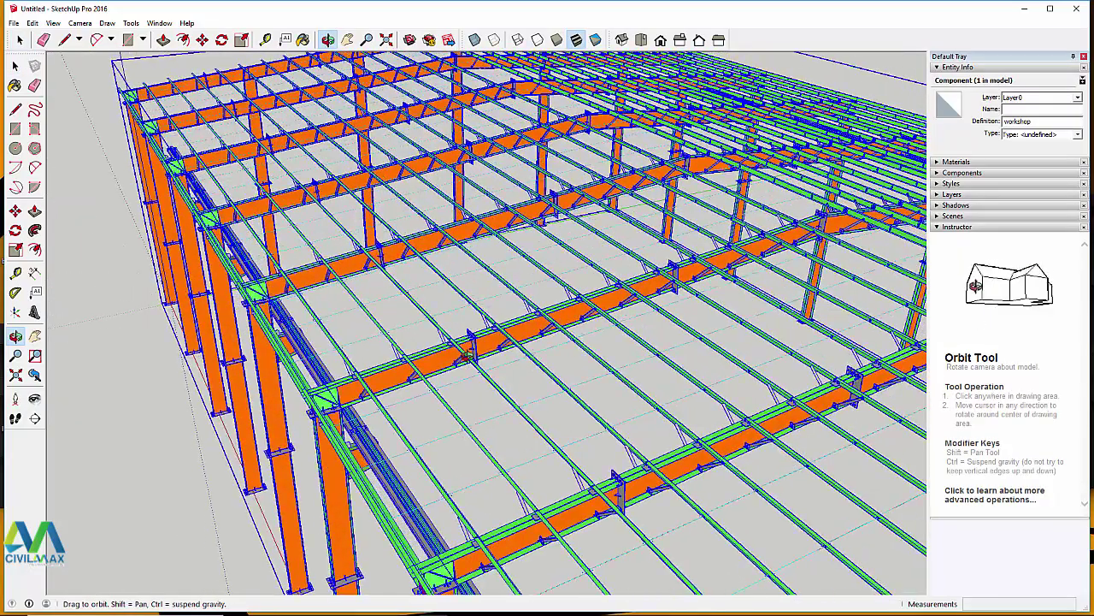
{"action": "key", "text": "space"}
{"action": "scroll", "coordinate": [681, 235], "scroll_direction": "up", "scroll_amount": 5}
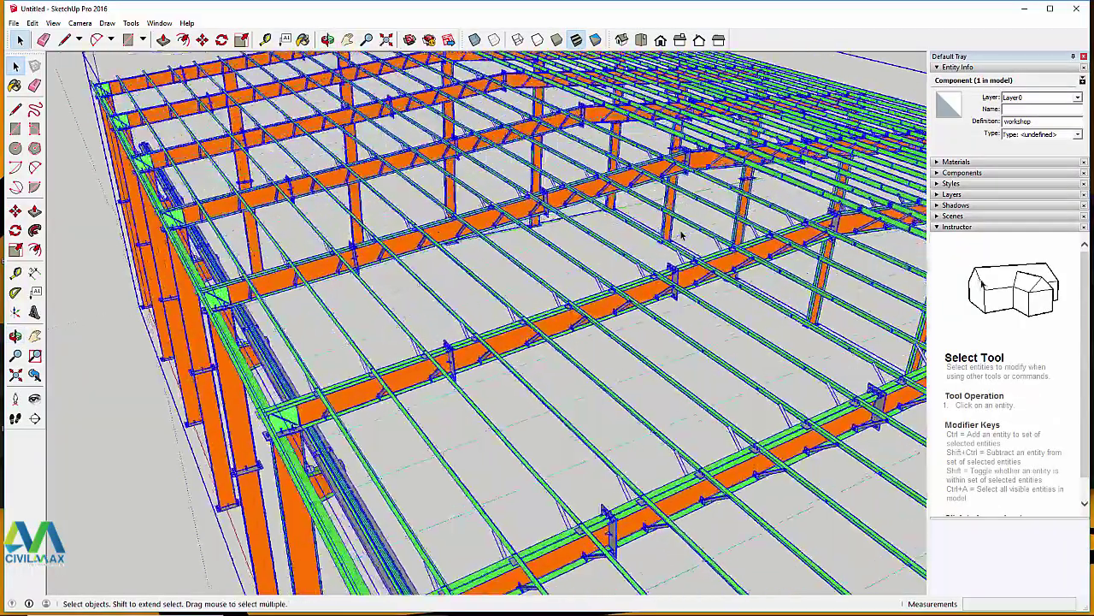
{"action": "scroll", "coordinate": [682, 236], "scroll_direction": "up", "scroll_amount": 5}
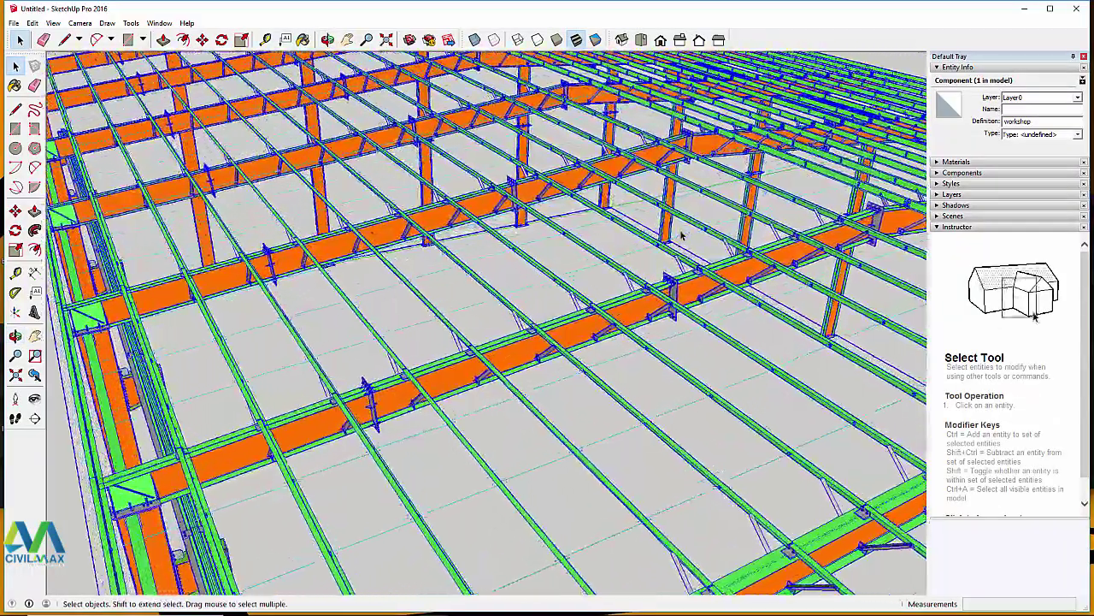
Step: Inspect the bolted purlin cleats, end plates and braces along a roof rafter up close
{"action": "scroll", "coordinate": [645, 291], "scroll_direction": "up", "scroll_amount": 6}
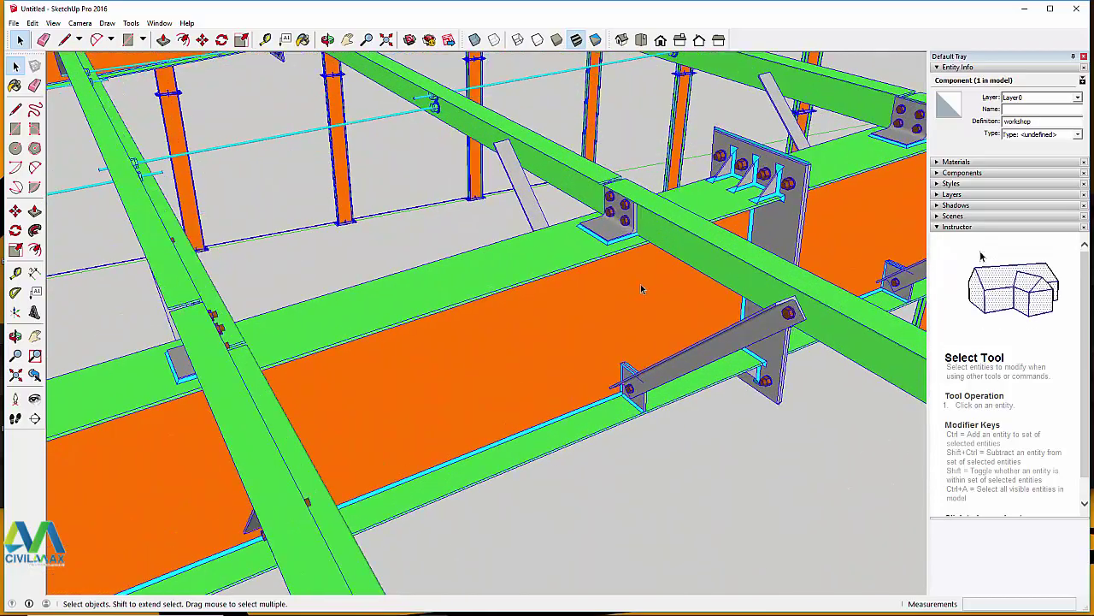
{"action": "middle_click_drag", "start_coordinate": [642, 285], "coordinate": [760, 206]}
{"action": "scroll", "coordinate": [632, 162], "scroll_direction": "up", "scroll_amount": 3}
{"action": "middle_click_drag", "start_coordinate": [594, 199], "coordinate": [410, 203]}
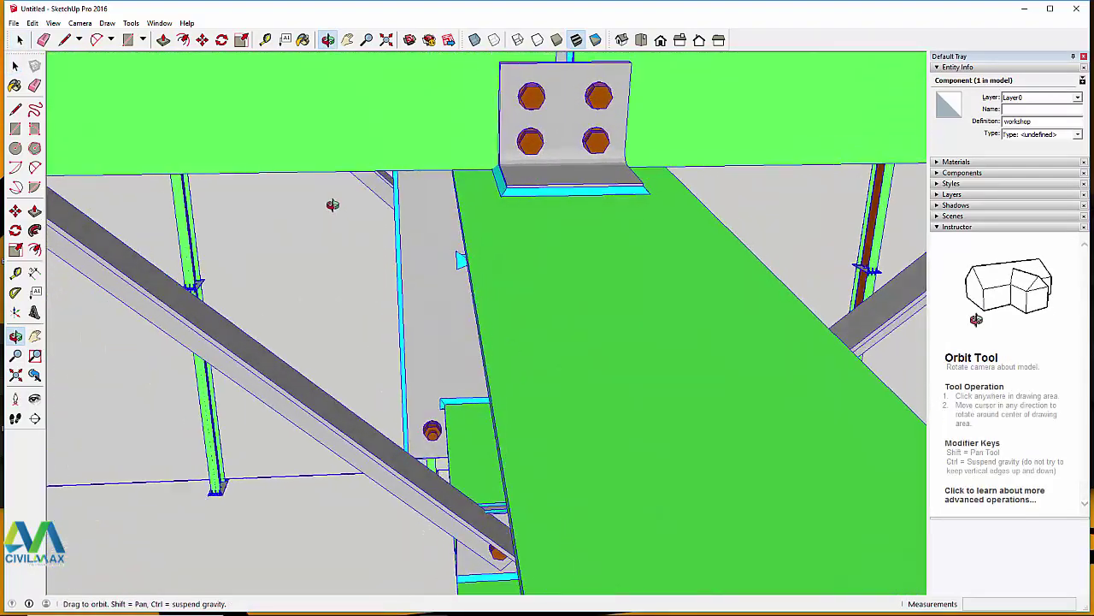
{"action": "middle_click_drag", "start_coordinate": [333, 205], "coordinate": [751, 234]}
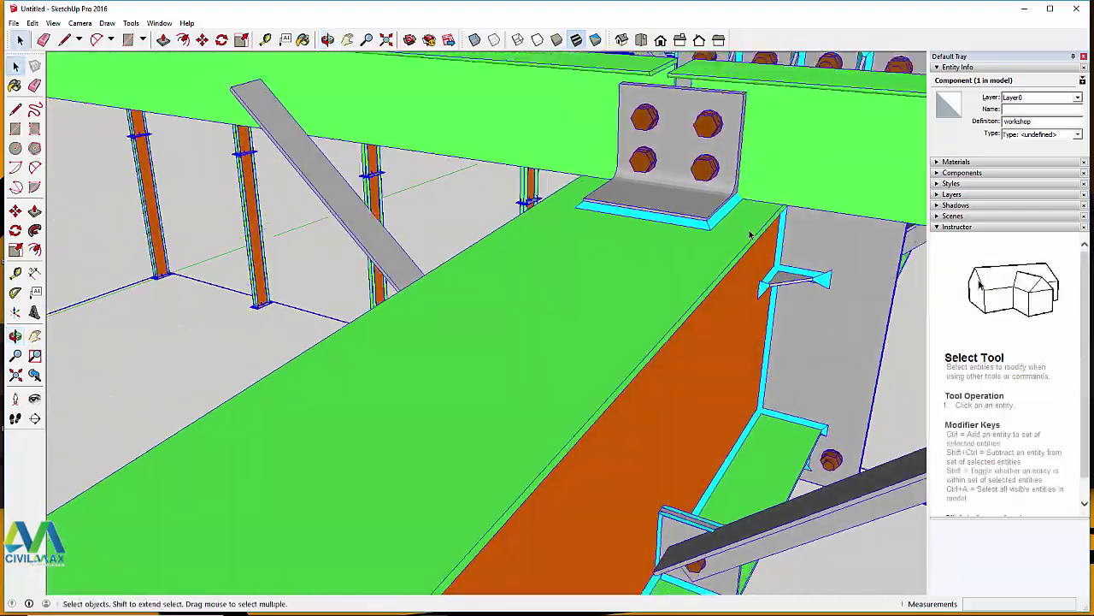
{"action": "scroll", "coordinate": [751, 235], "scroll_direction": "down", "scroll_amount": 3}
{"action": "middle_click_drag", "start_coordinate": [698, 266], "coordinate": [630, 239]}
{"action": "scroll", "coordinate": [626, 244], "scroll_direction": "down", "scroll_amount": 8}
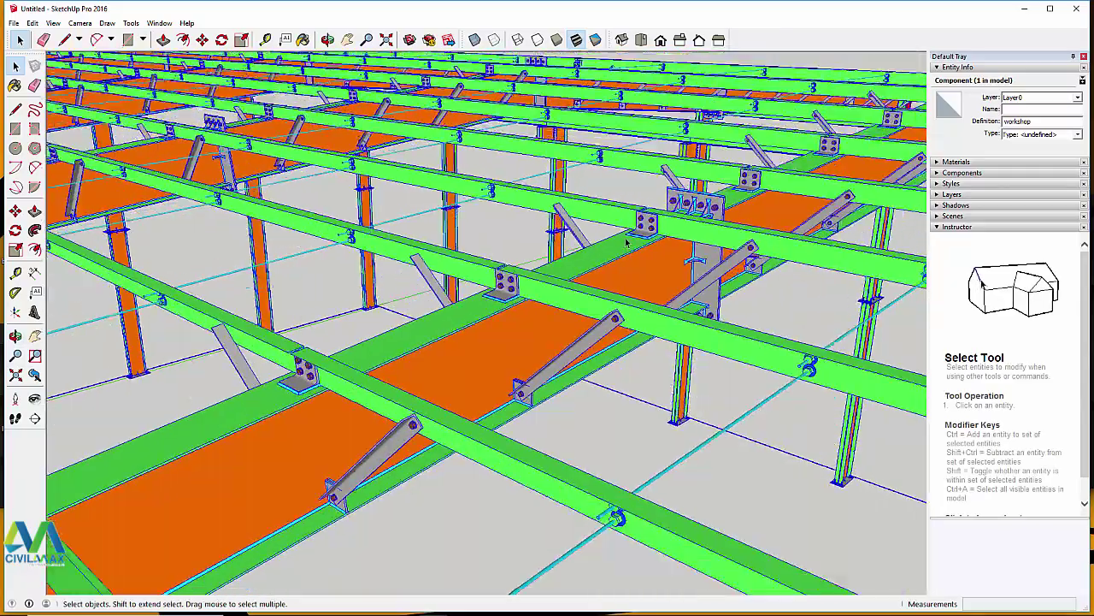
Step: View the whole steel workshop frame from outside, from the roof around to the long side and gable end
{"action": "scroll", "coordinate": [632, 236], "scroll_direction": "down", "scroll_amount": 2}
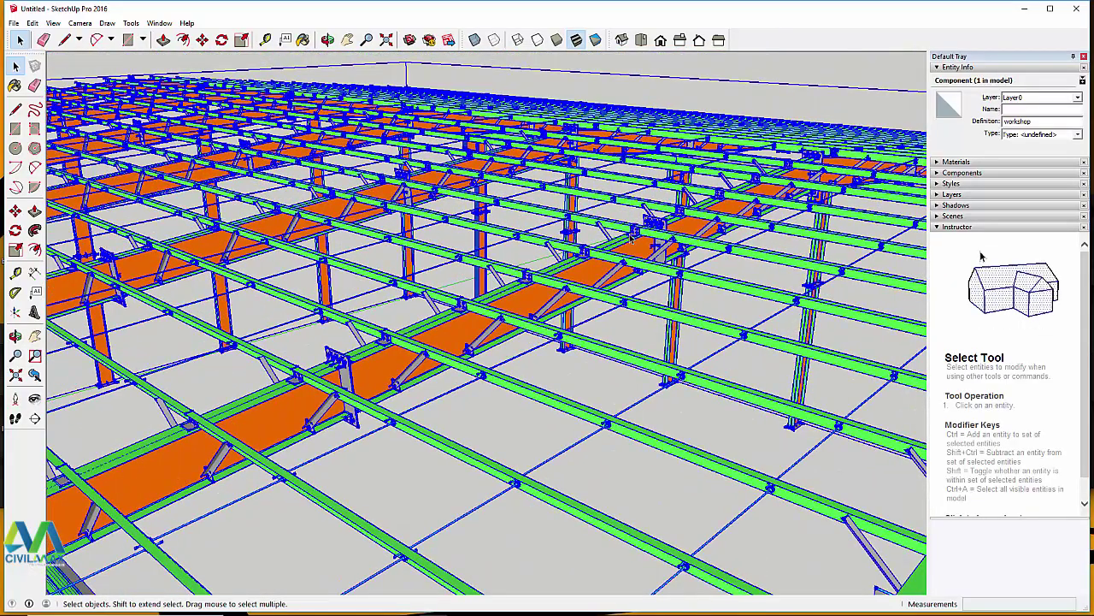
{"action": "middle_click_drag", "start_coordinate": [598, 303], "coordinate": [602, 393]}
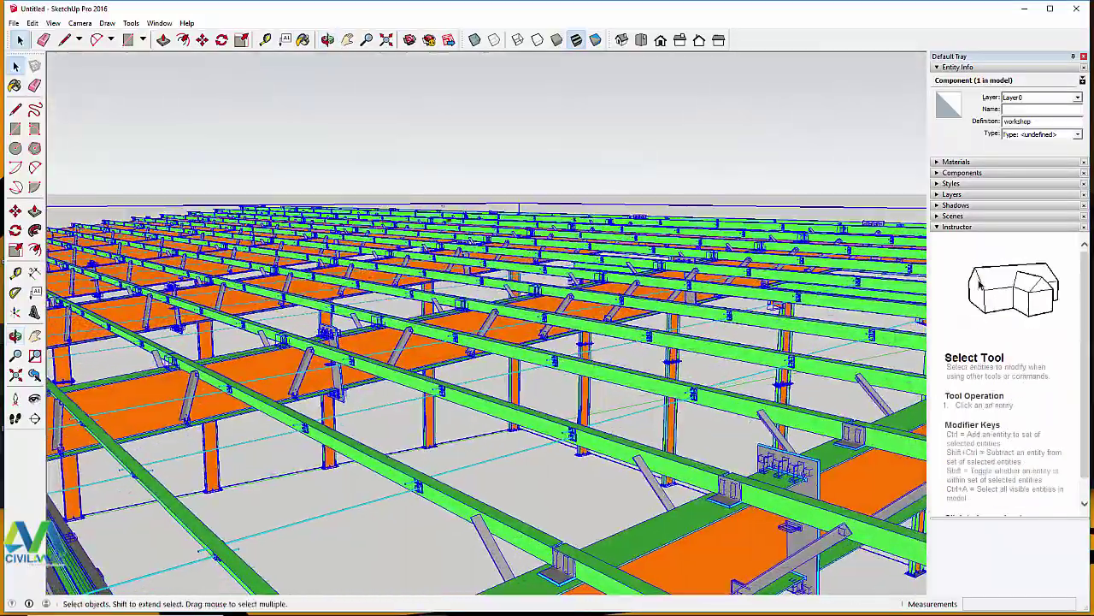
{"action": "scroll", "coordinate": [493, 230], "scroll_direction": "down", "scroll_amount": 4}
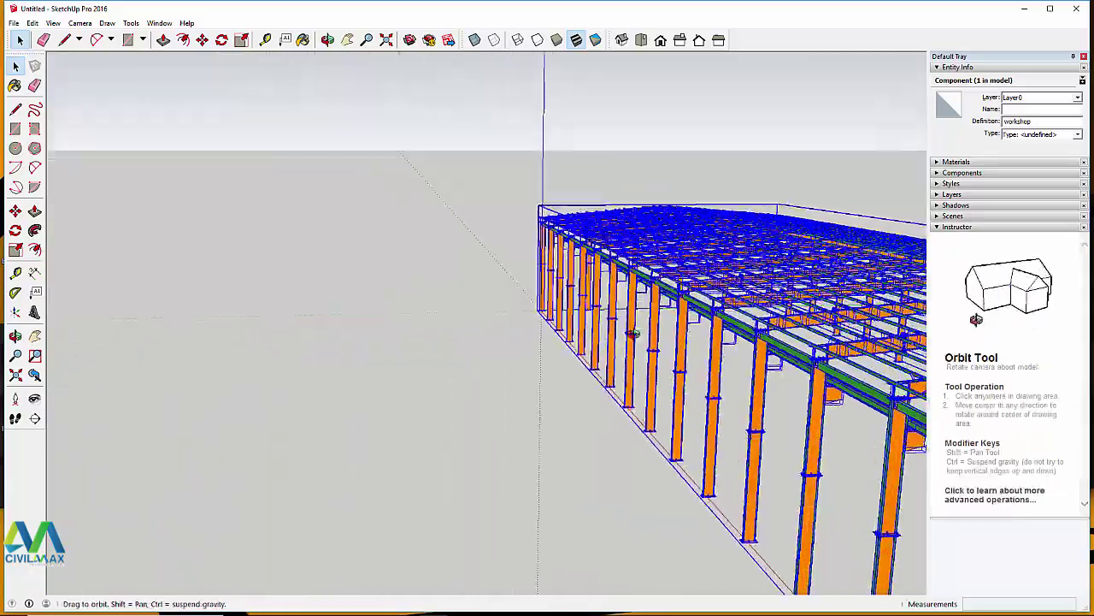
{"action": "middle_click_drag", "start_coordinate": [881, 376], "coordinate": [660, 233]}
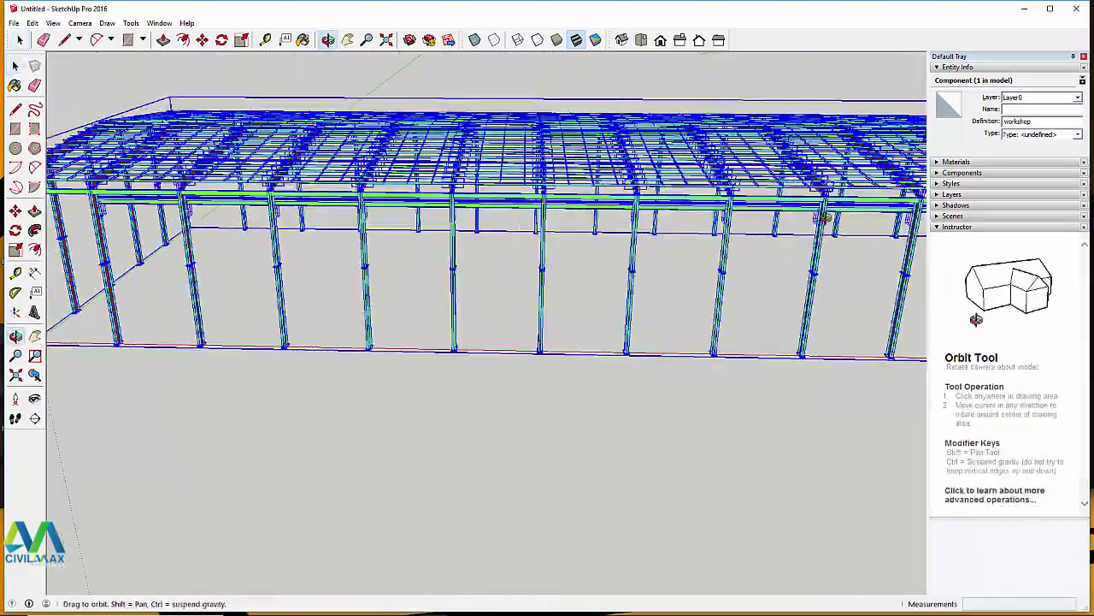
{"action": "middle_click_drag", "start_coordinate": [825, 218], "coordinate": [494, 183]}
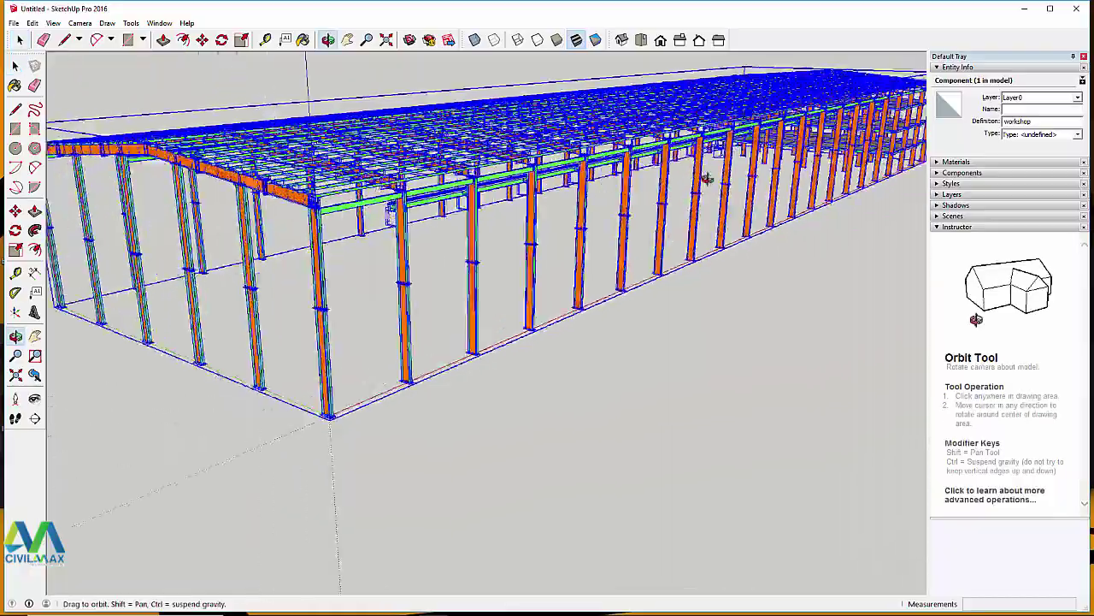
Step: Inspect the bolted rafter brace and end-plate connection beneath the roof purlins, near the cladding and internal stairs
{"action": "scroll", "coordinate": [778, 81], "scroll_direction": "up", "scroll_amount": 6}
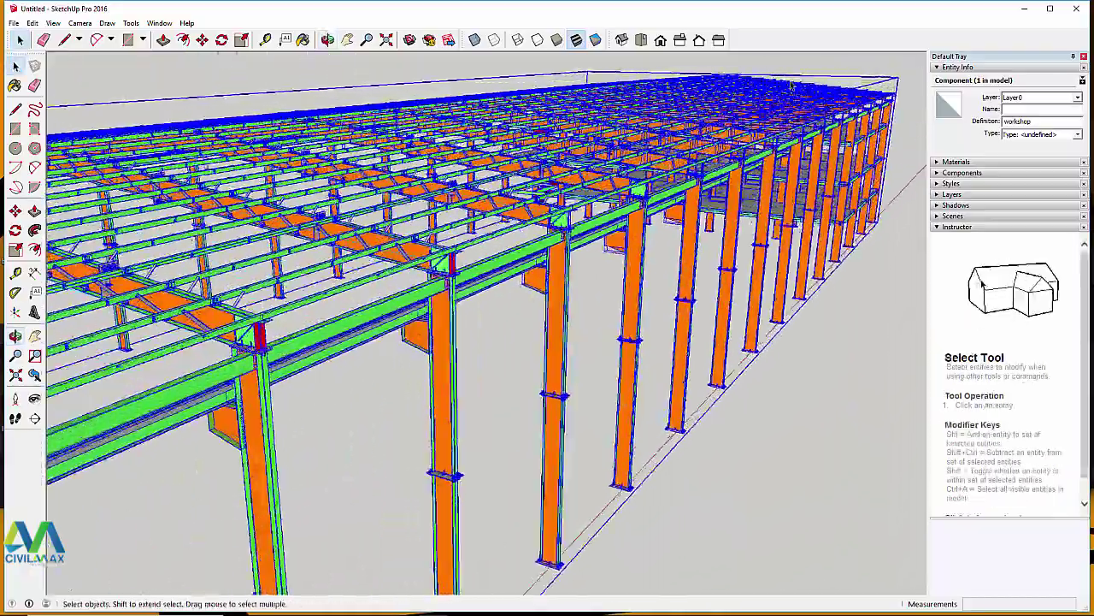
{"action": "scroll", "coordinate": [793, 85], "scroll_direction": "up", "scroll_amount": 8}
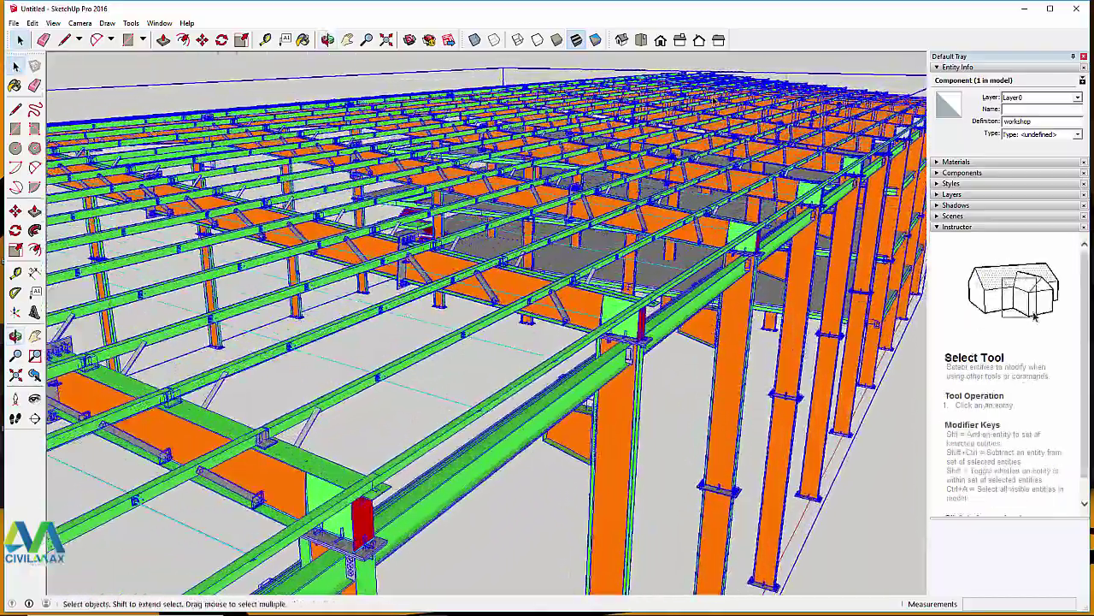
{"action": "scroll", "coordinate": [673, 183], "scroll_direction": "up", "scroll_amount": 10}
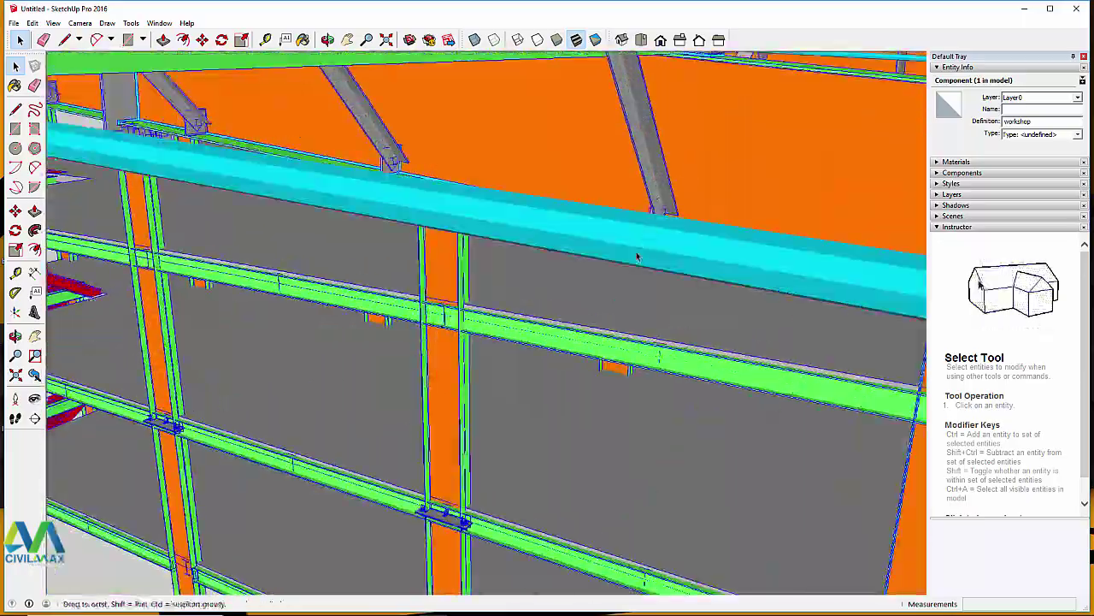
{"action": "middle_click_drag", "start_coordinate": [637, 257], "coordinate": [484, 139]}
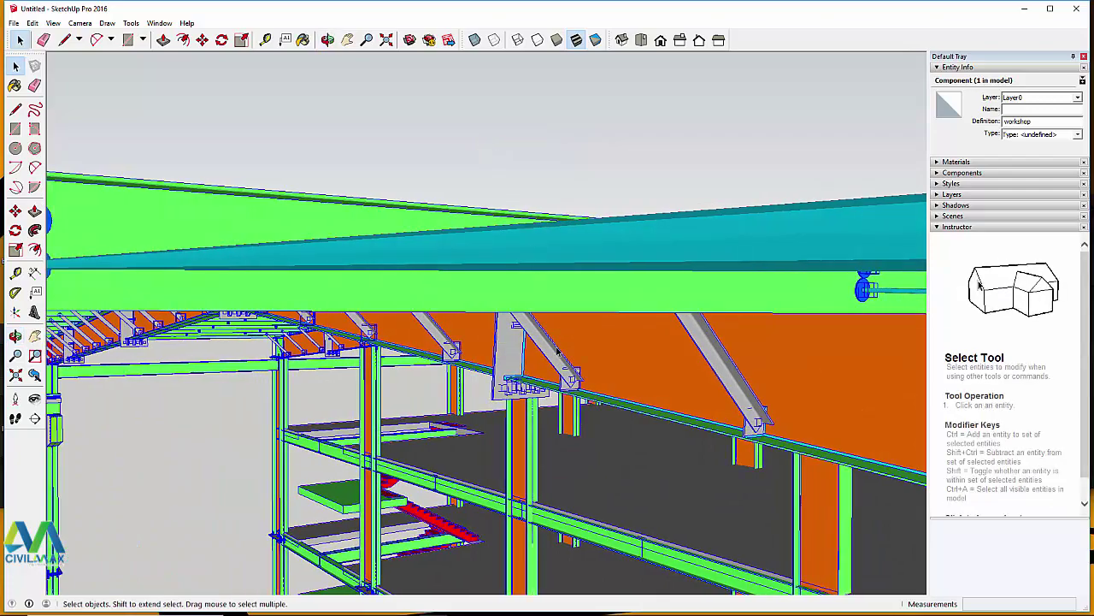
{"action": "scroll", "coordinate": [588, 421], "scroll_direction": "up", "scroll_amount": 6}
{"action": "scroll", "coordinate": [588, 421], "scroll_direction": "up", "scroll_amount": 10}
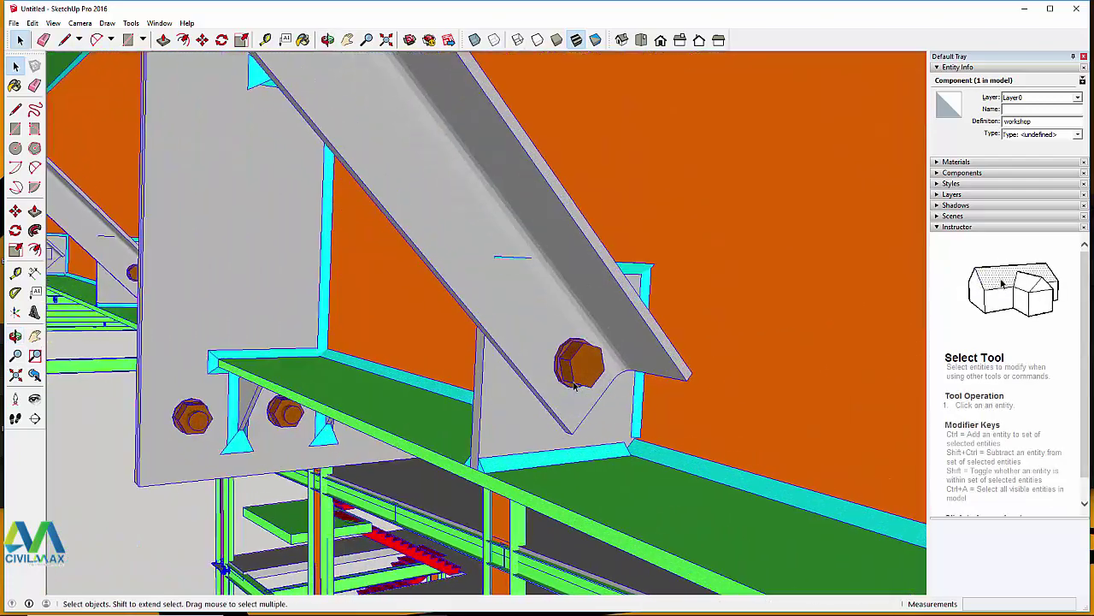
{"action": "scroll", "coordinate": [593, 356], "scroll_direction": "down", "scroll_amount": 10}
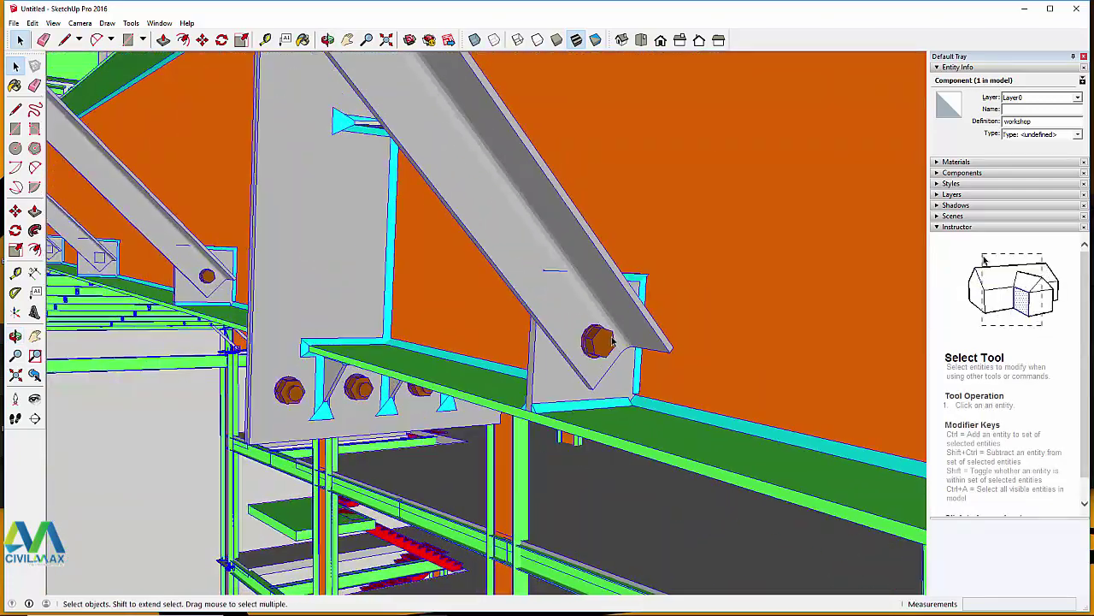
Step: Inspect the bolted brace beneath the purlins and the eave purlins with their bolts, then view the workshop frame along its long side
{"action": "middle_click_drag", "start_coordinate": [628, 329], "coordinate": [711, 280]}
{"action": "scroll", "coordinate": [655, 284], "scroll_direction": "down", "scroll_amount": 3}
{"action": "scroll", "coordinate": [652, 281], "scroll_direction": "up", "scroll_amount": 5}
{"action": "scroll", "coordinate": [742, 290], "scroll_direction": "down", "scroll_amount": 3}
{"action": "scroll", "coordinate": [742, 290], "scroll_direction": "down", "scroll_amount": 3}
{"action": "scroll", "coordinate": [769, 294], "scroll_direction": "up", "scroll_amount": 5}
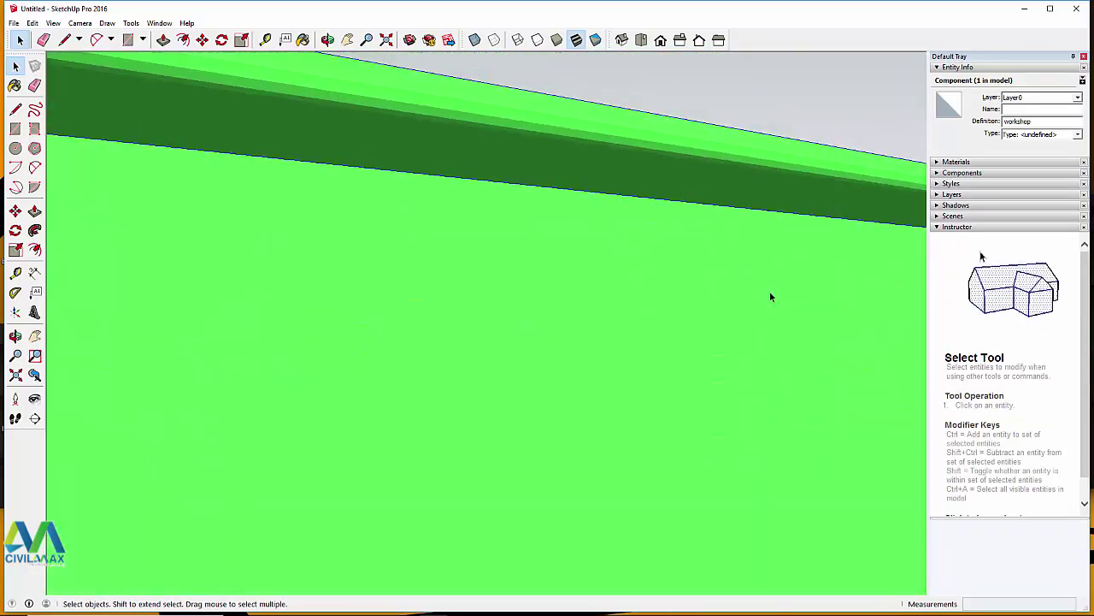
{"action": "scroll", "coordinate": [773, 293], "scroll_direction": "down", "scroll_amount": 3}
{"action": "scroll", "coordinate": [791, 303], "scroll_direction": "down", "scroll_amount": 3}
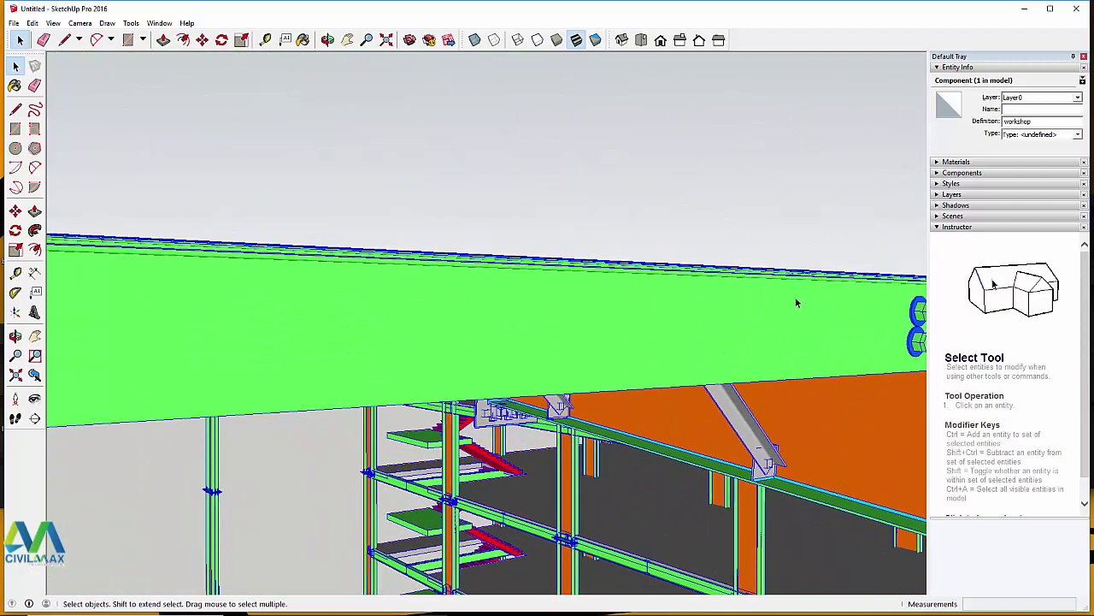
{"action": "scroll", "coordinate": [800, 301], "scroll_direction": "down", "scroll_amount": 5}
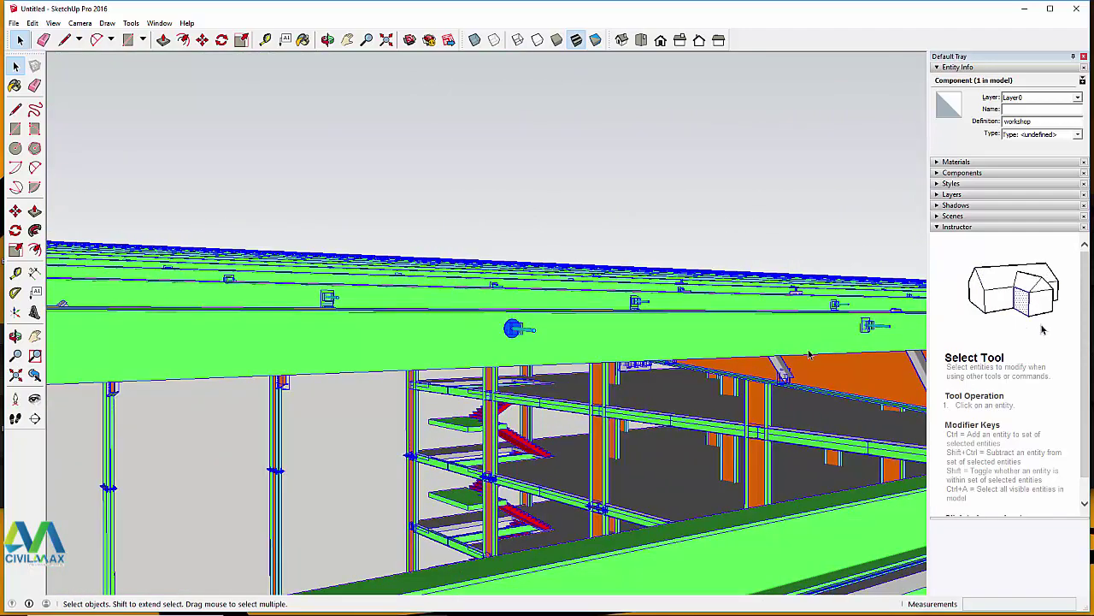
{"action": "scroll", "coordinate": [800, 359], "scroll_direction": "down", "scroll_amount": 6}
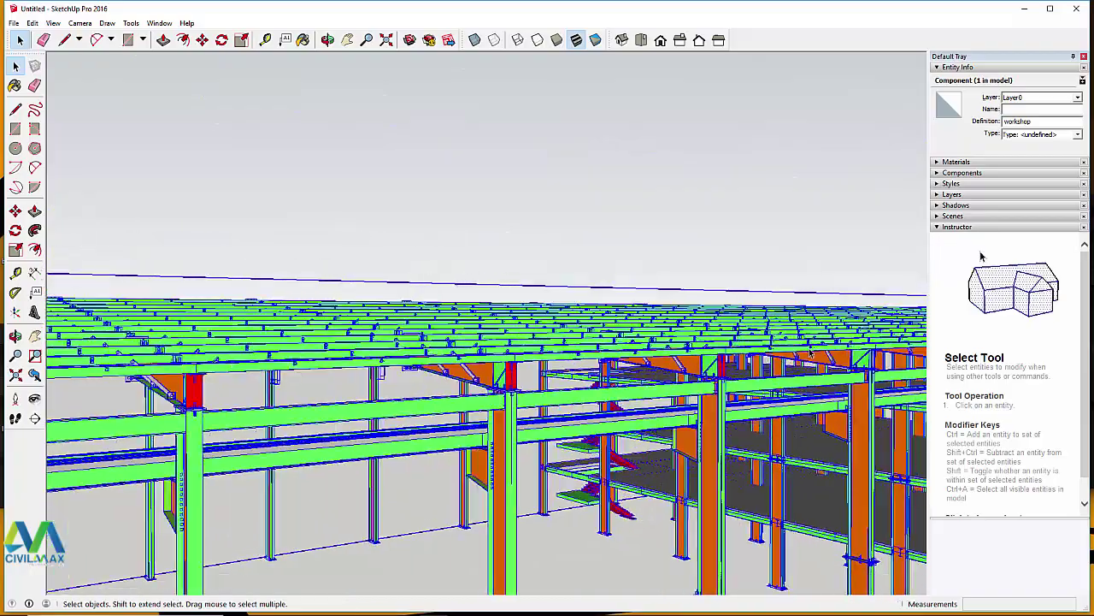
{"action": "scroll", "coordinate": [804, 353], "scroll_direction": "down", "scroll_amount": 8}
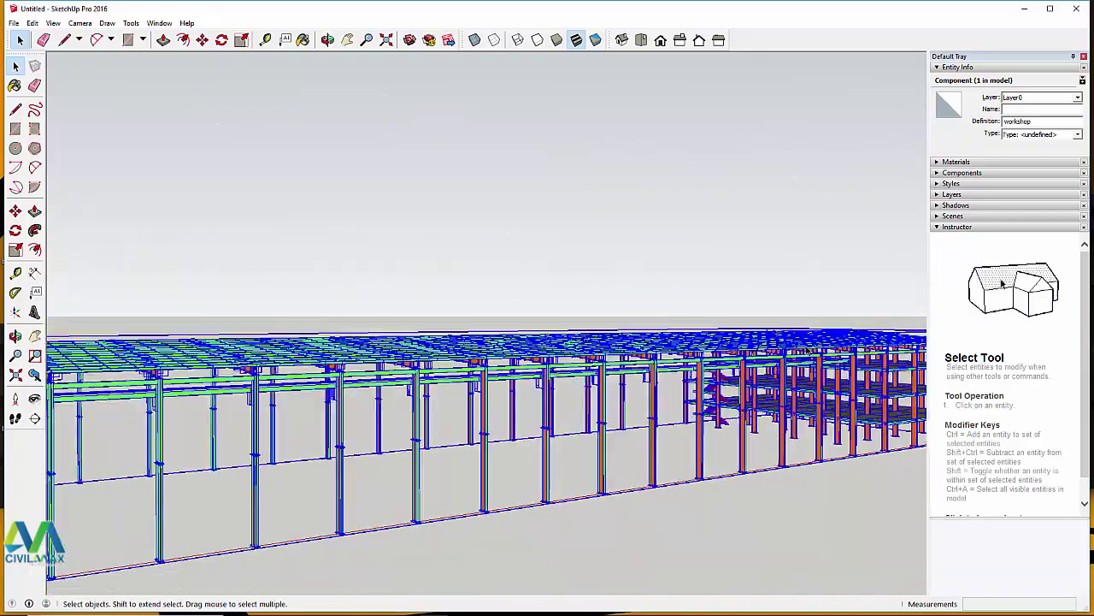
Step: Draw a ground-level floor rectangle, about 120400 by 30660 mm, between the outer base-plate corners of two diagonally opposite corner columns
{"action": "scroll", "coordinate": [162, 504], "scroll_direction": "up", "scroll_amount": 10}
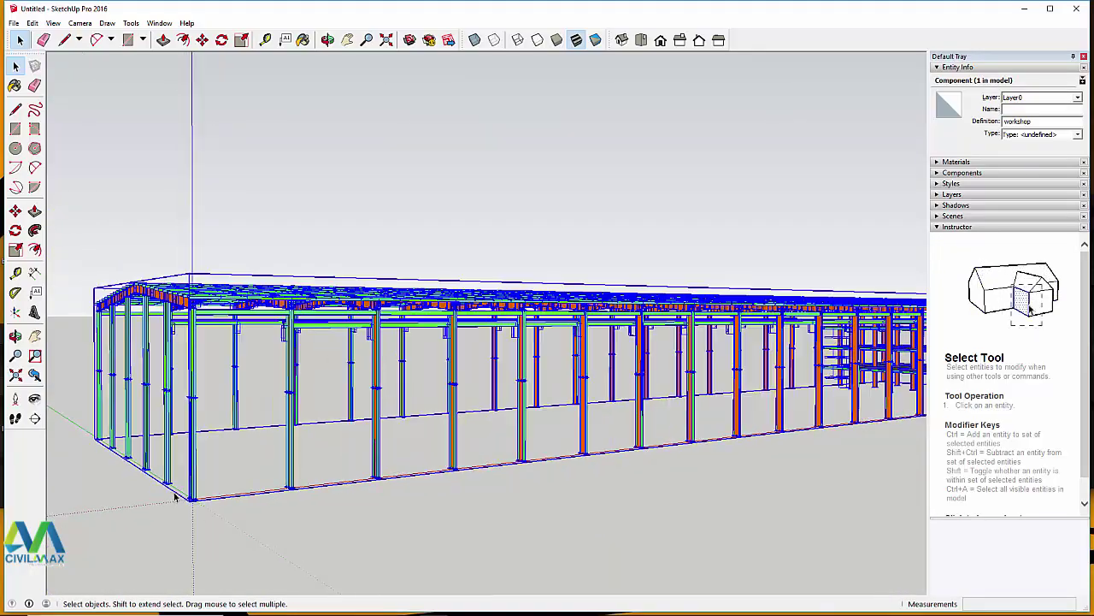
{"action": "scroll", "coordinate": [641, 415], "scroll_direction": "down", "scroll_amount": 10}
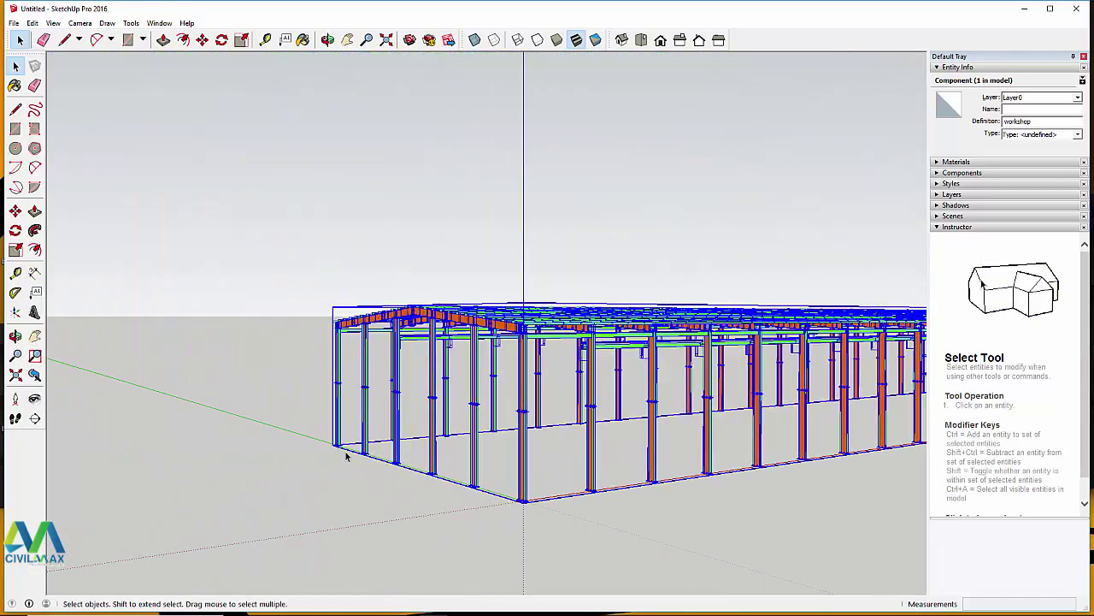
{"action": "scroll", "coordinate": [337, 447], "scroll_direction": "up", "scroll_amount": 10}
{"action": "scroll", "coordinate": [332, 441], "scroll_direction": "up", "scroll_amount": 8}
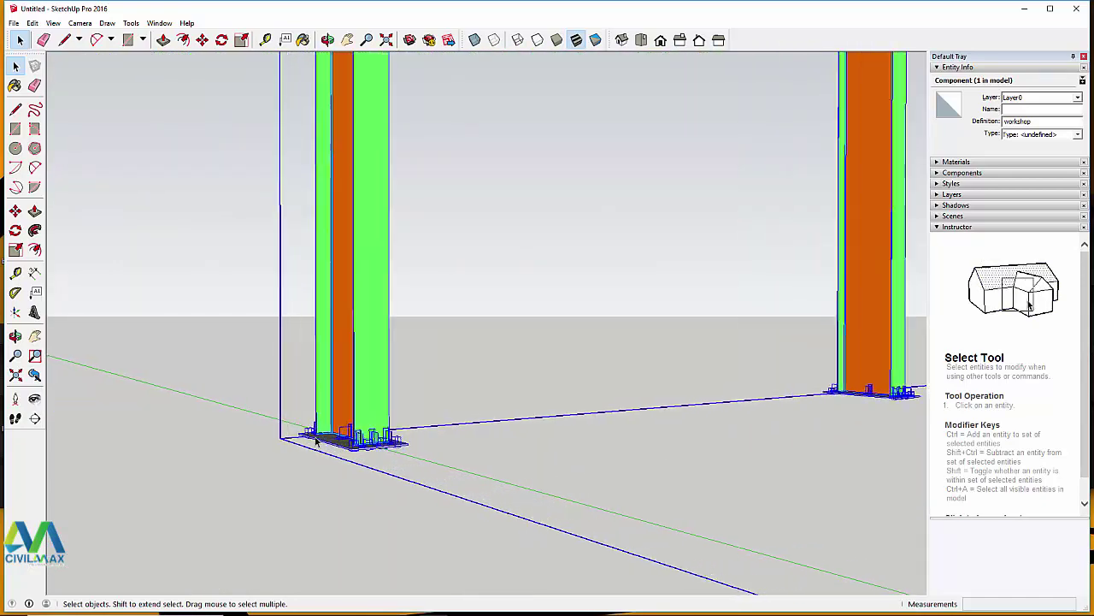
{"action": "scroll", "coordinate": [299, 439], "scroll_direction": "up", "scroll_amount": 5}
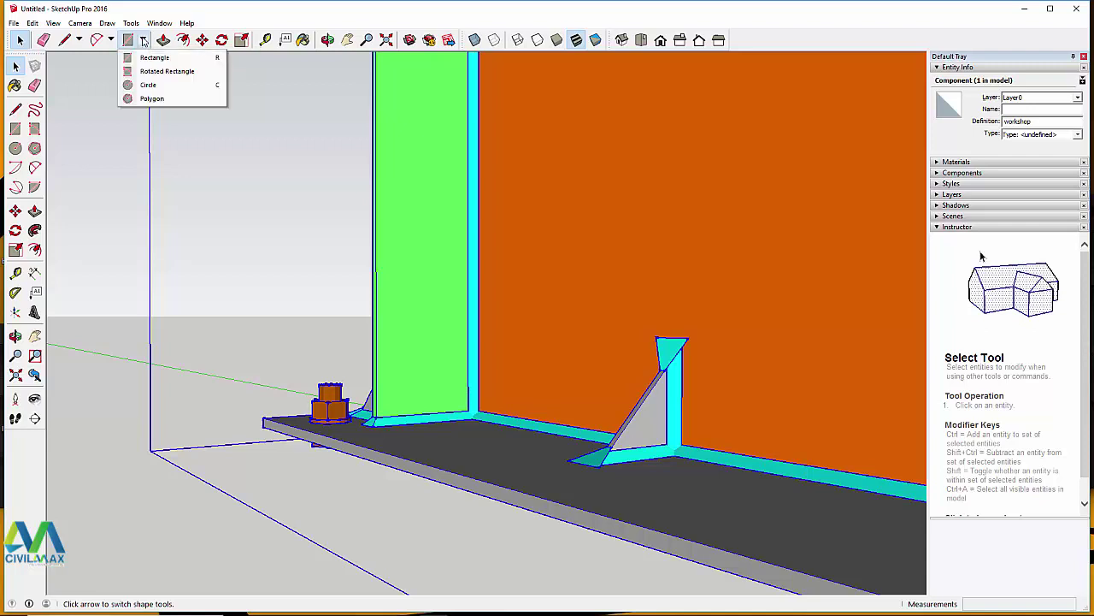
{"action": "left_click", "coordinate": [149, 57]}
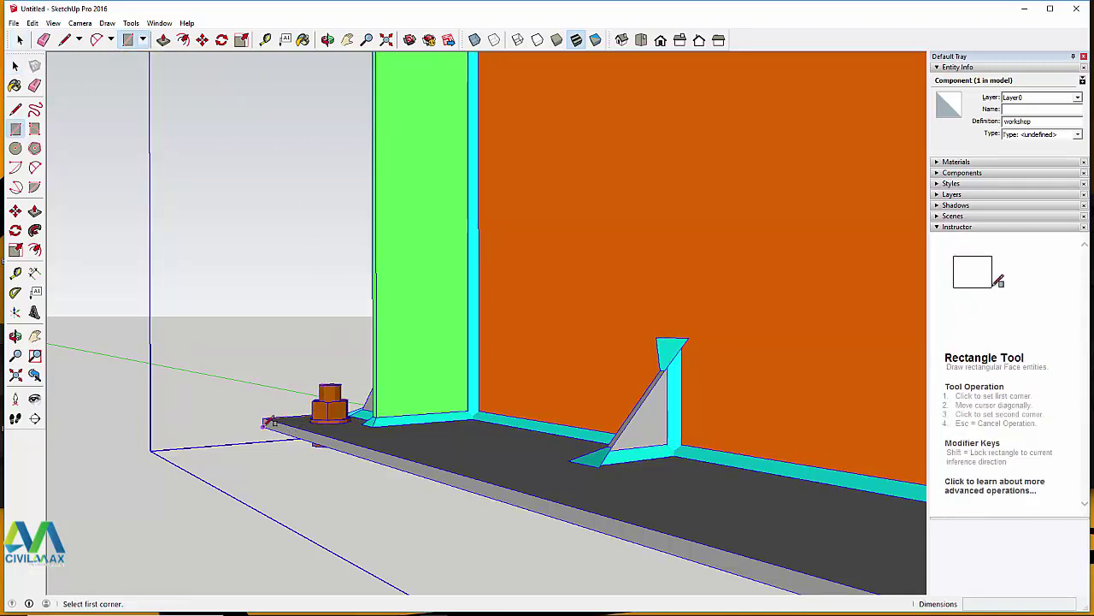
{"action": "scroll", "coordinate": [235, 417], "scroll_direction": "down", "scroll_amount": 10}
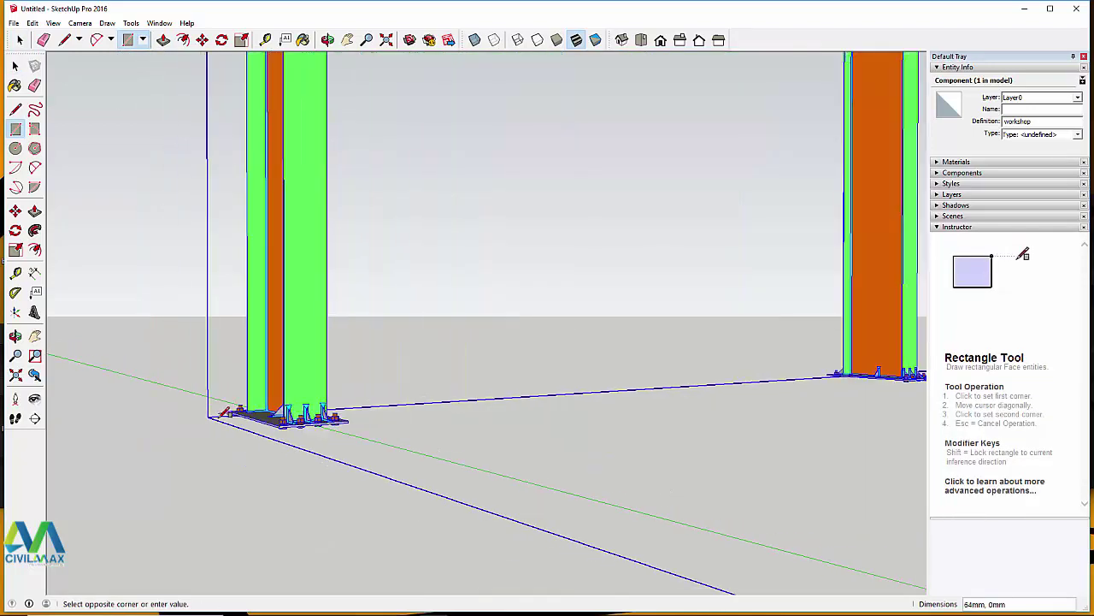
{"action": "scroll", "coordinate": [235, 417], "scroll_direction": "down", "scroll_amount": 8}
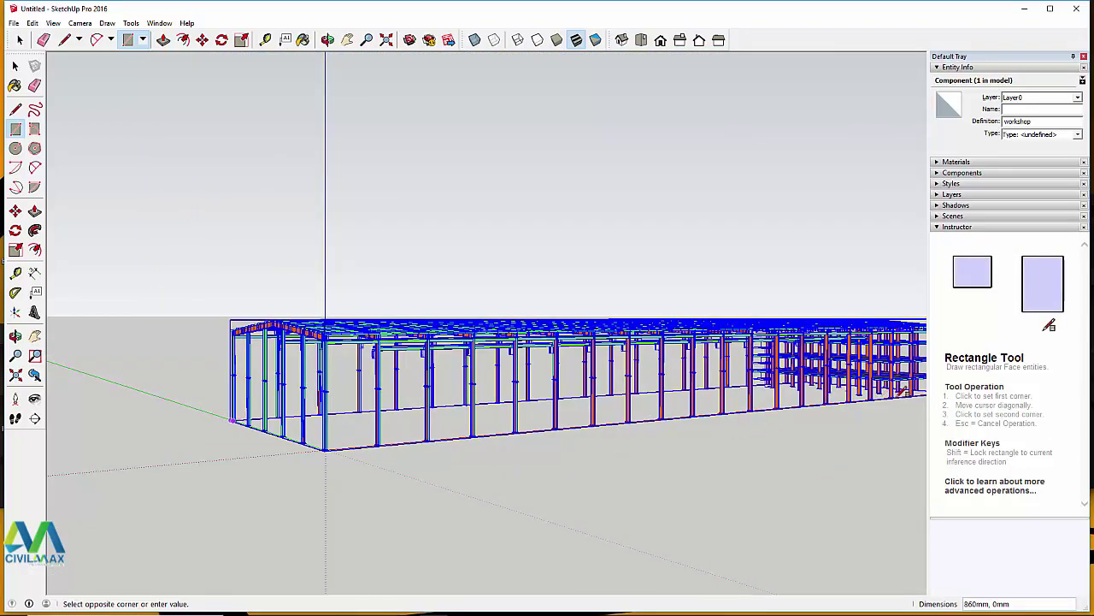
{"action": "scroll", "coordinate": [902, 392], "scroll_direction": "up", "scroll_amount": 2}
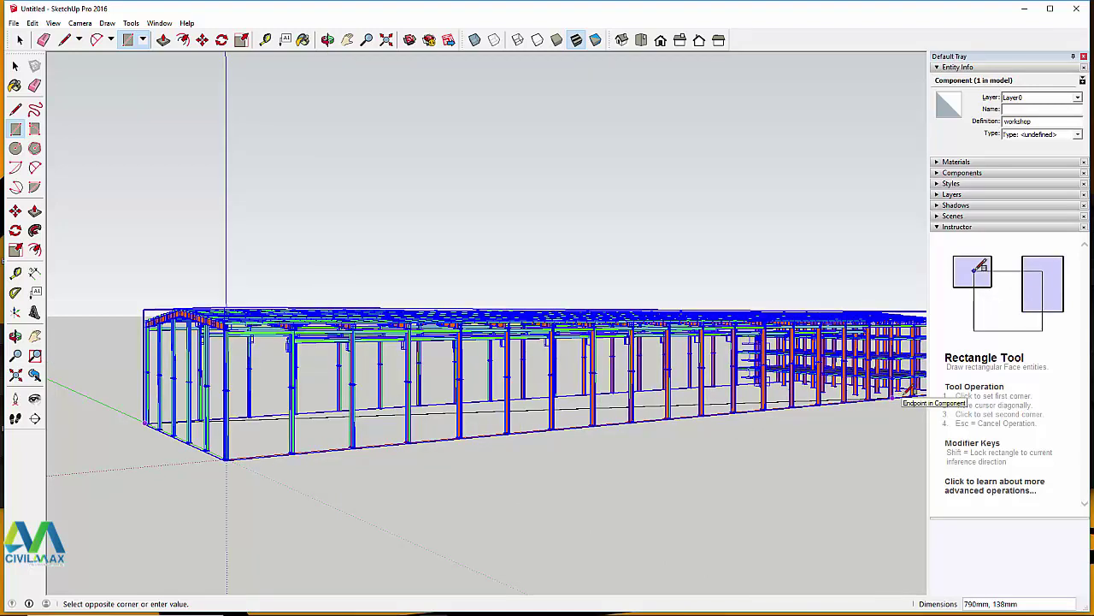
{"action": "scroll", "coordinate": [710, 439], "scroll_direction": "down", "scroll_amount": 4}
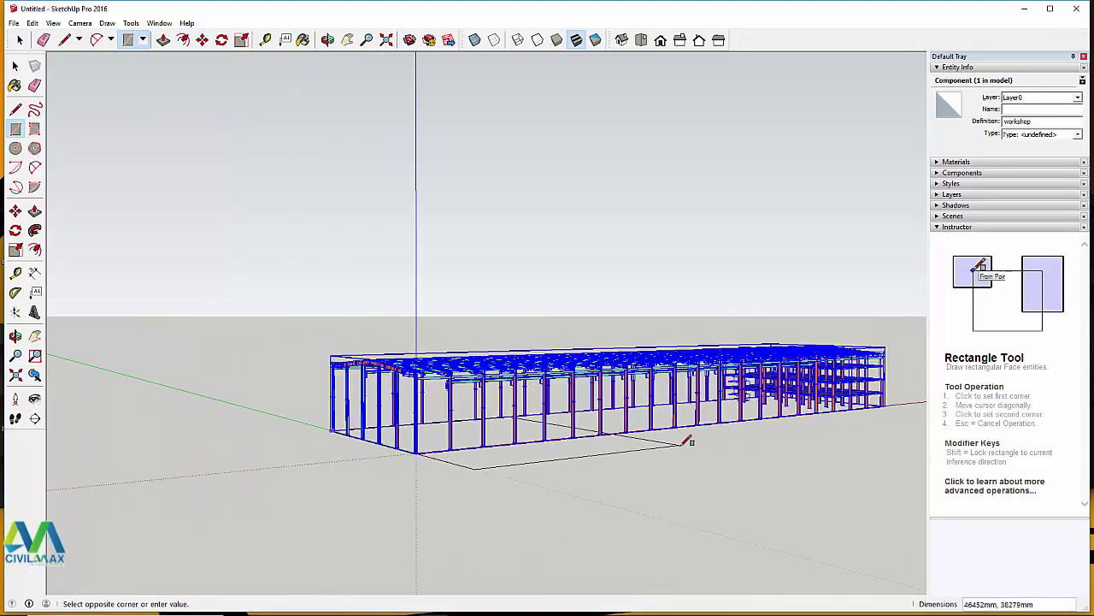
{"action": "scroll", "coordinate": [902, 410], "scroll_direction": "up", "scroll_amount": 5}
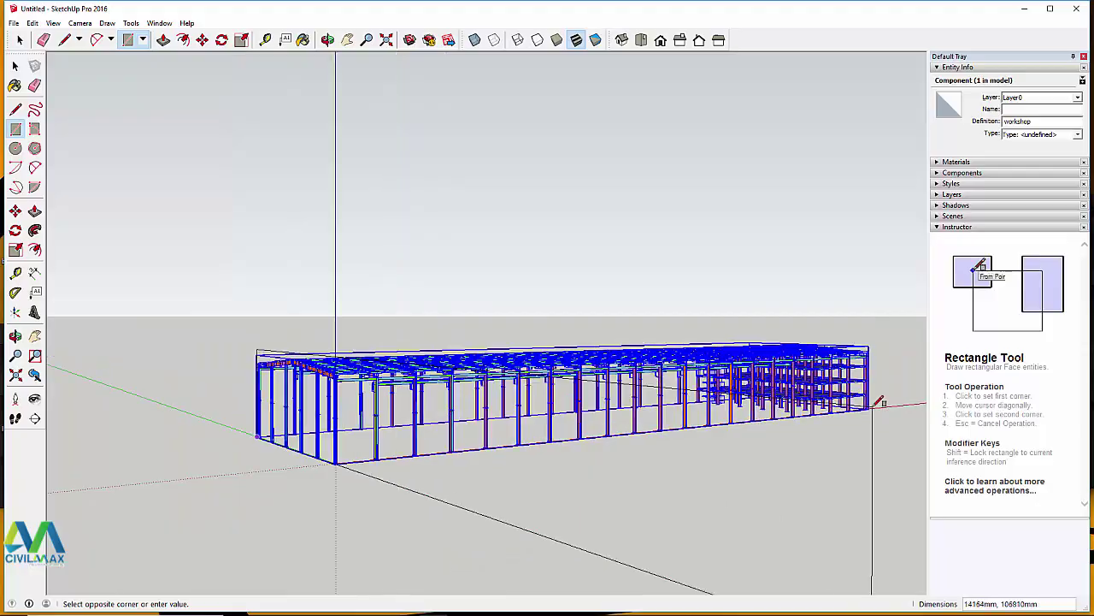
{"action": "scroll", "coordinate": [878, 402], "scroll_direction": "up", "scroll_amount": 6}
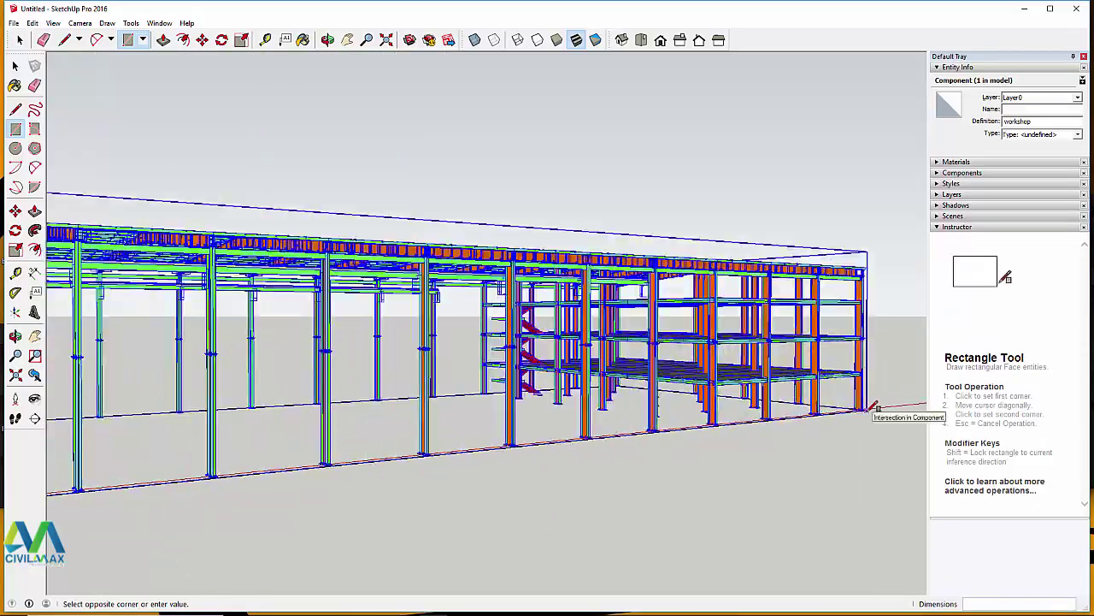
{"action": "scroll", "coordinate": [878, 407], "scroll_direction": "up", "scroll_amount": 6}
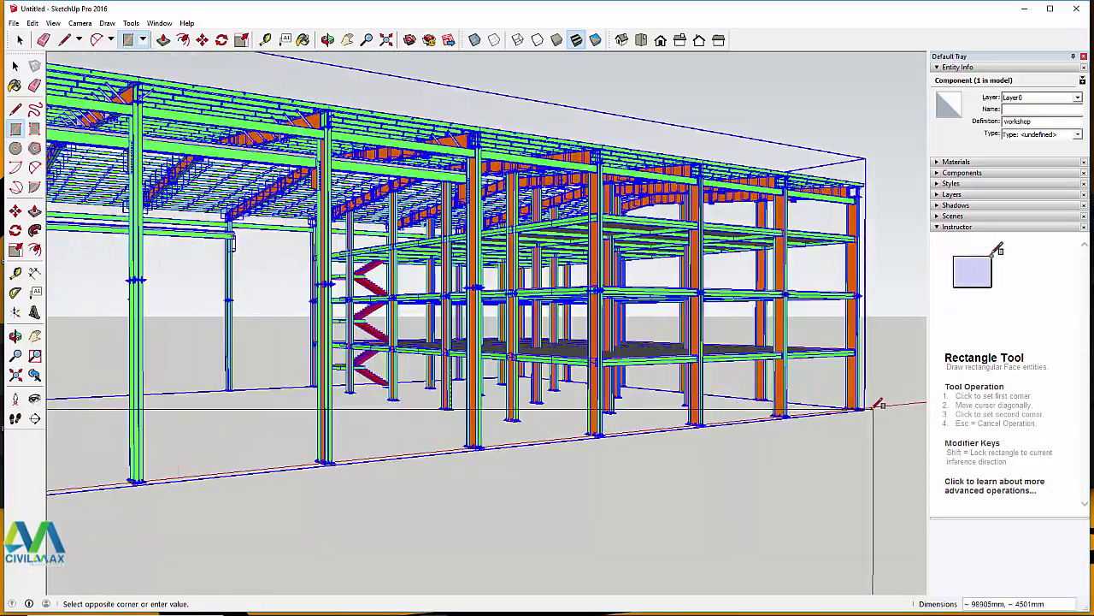
{"action": "scroll", "coordinate": [872, 405], "scroll_direction": "up", "scroll_amount": 6}
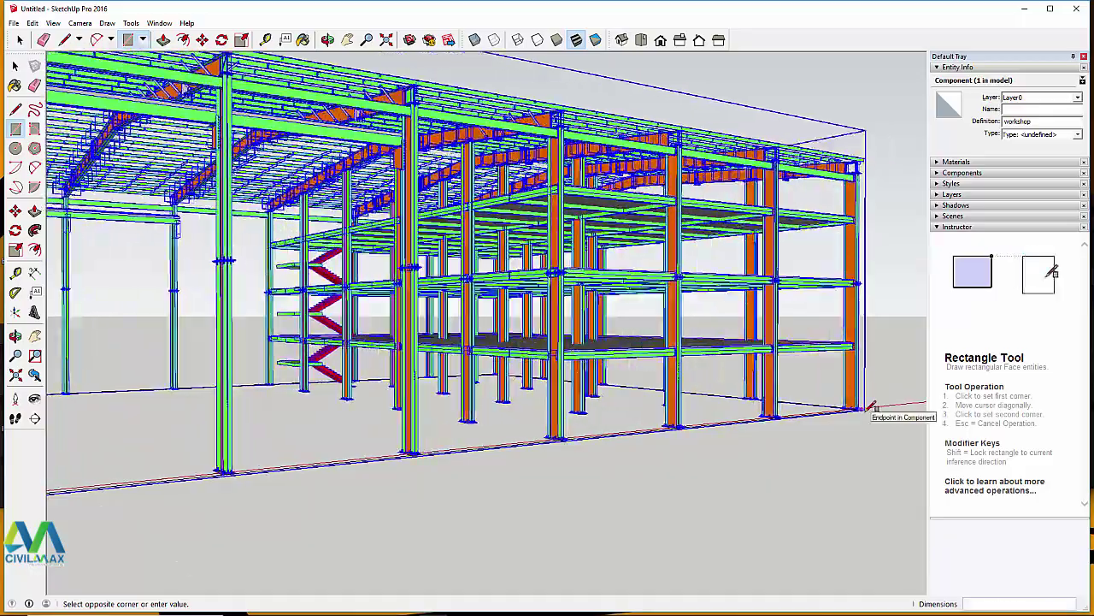
{"action": "scroll", "coordinate": [876, 403], "scroll_direction": "up", "scroll_amount": 6}
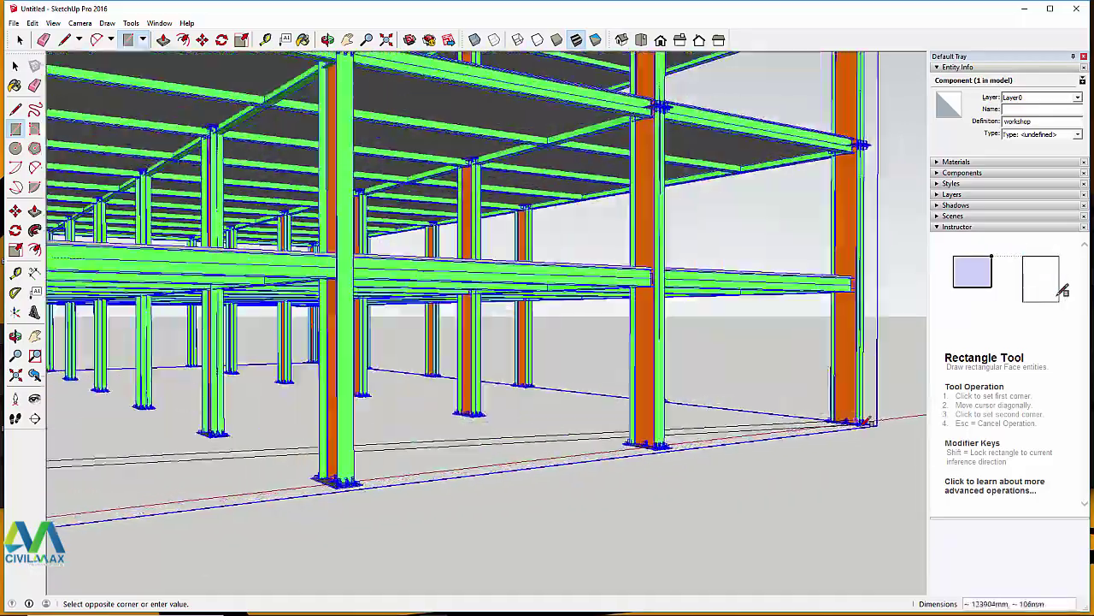
{"action": "scroll", "coordinate": [865, 398], "scroll_direction": "up", "scroll_amount": 3}
{"action": "scroll", "coordinate": [893, 449], "scroll_direction": "up", "scroll_amount": 5}
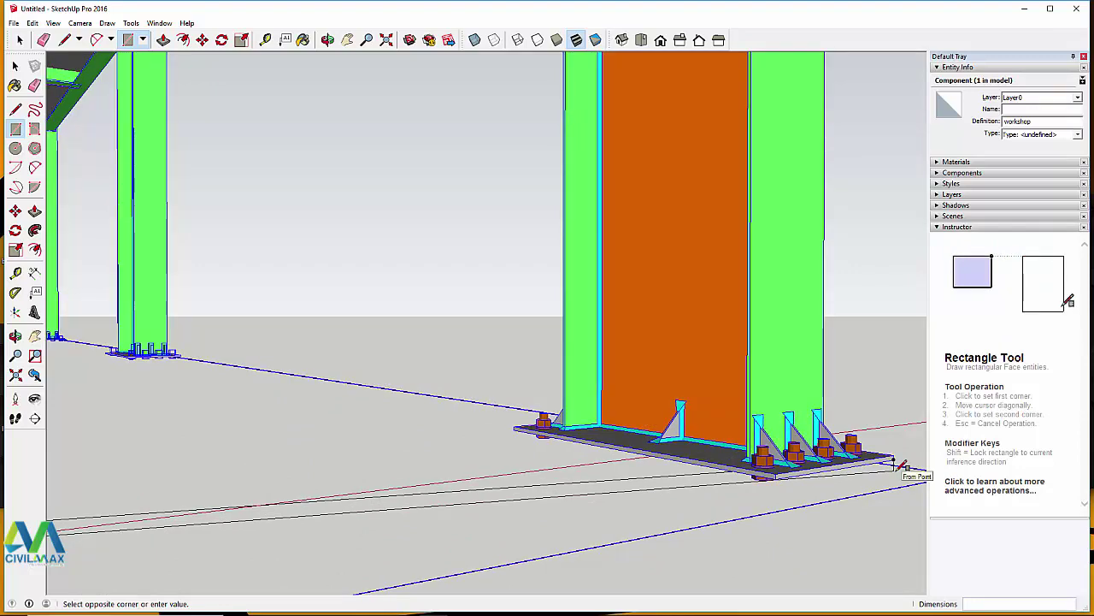
{"action": "scroll", "coordinate": [902, 462], "scroll_direction": "up", "scroll_amount": 1}
{"action": "scroll", "coordinate": [902, 445], "scroll_direction": "up", "scroll_amount": 1}
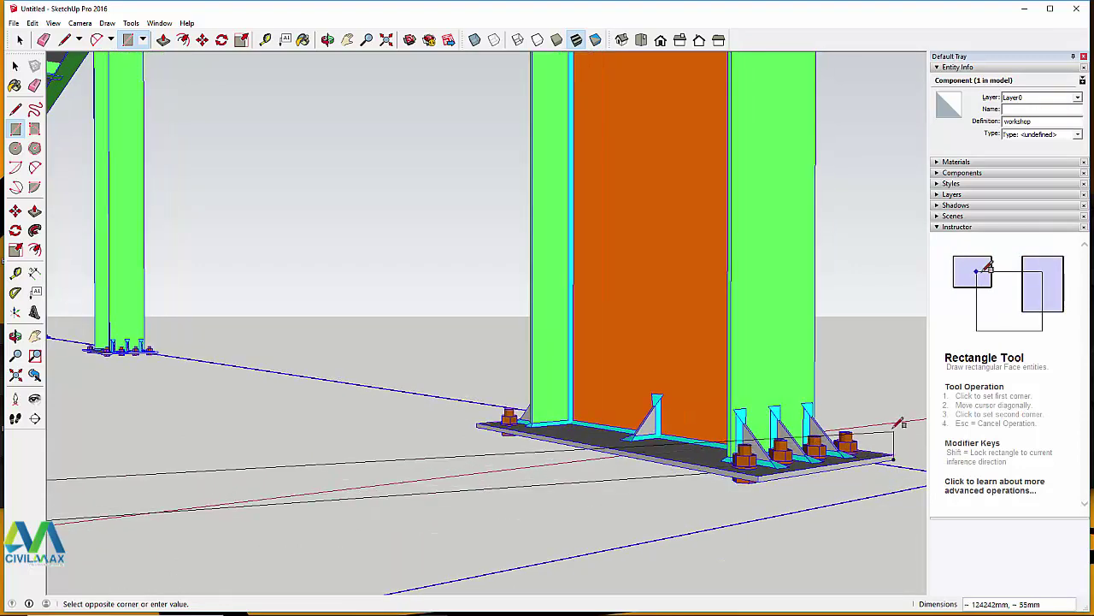
{"action": "scroll", "coordinate": [513, 384], "scroll_direction": "down", "scroll_amount": 1}
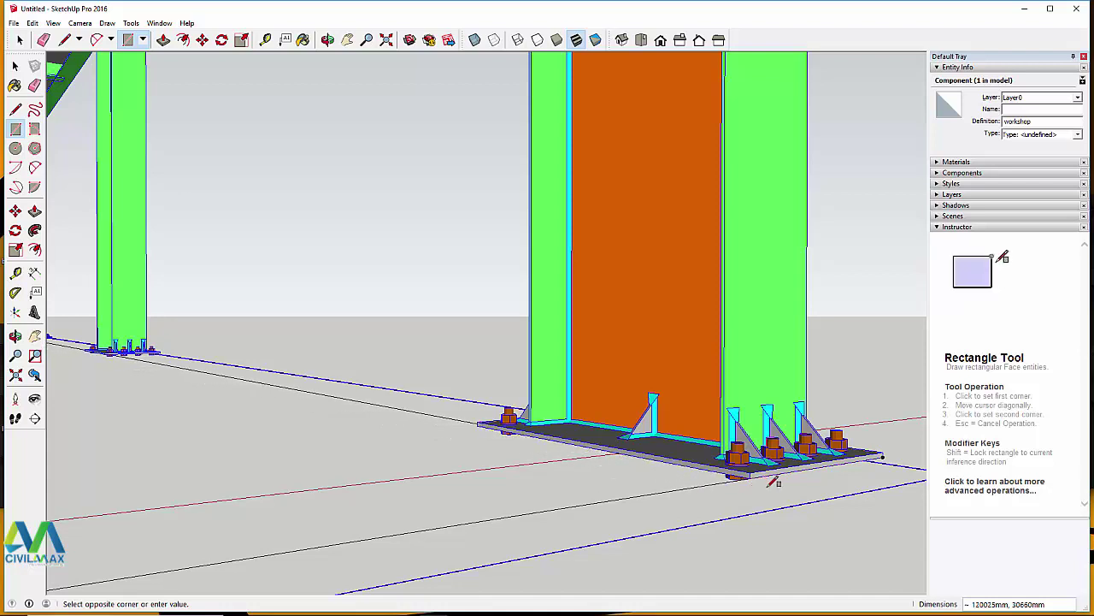
{"action": "left_click", "coordinate": [889, 451]}
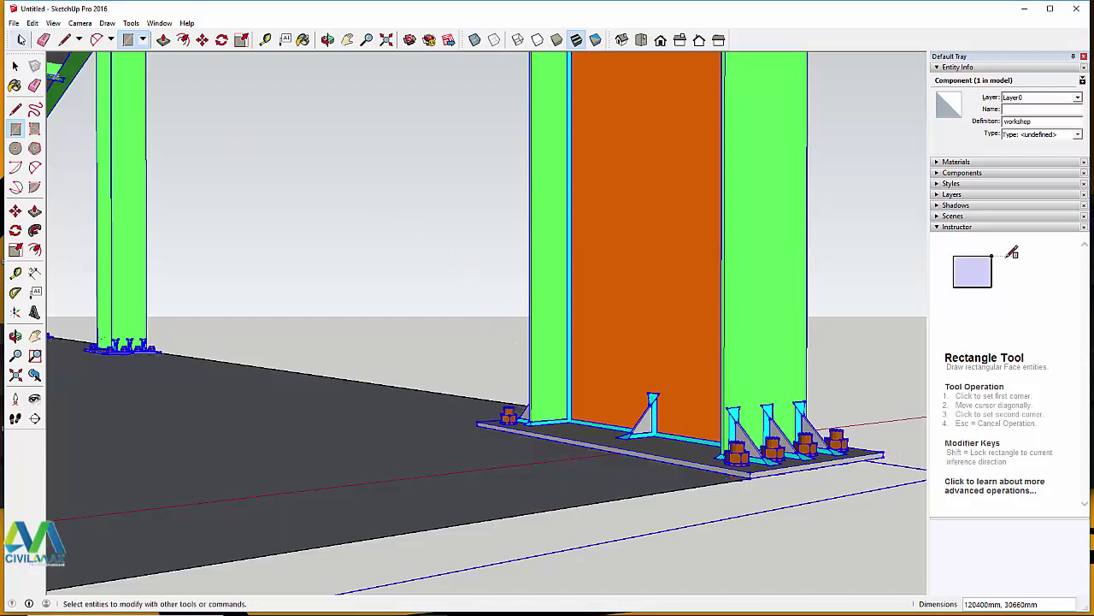
Step: Push/Pull the floor rectangle upward 200 mm to form a slab around the column bases
{"action": "left_click", "coordinate": [21, 40]}
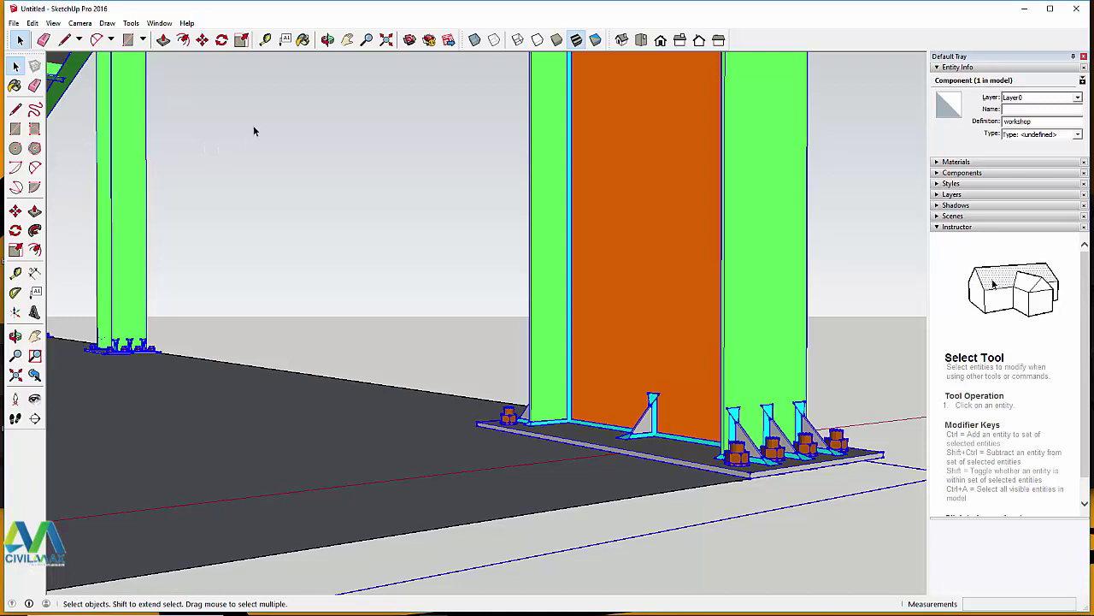
{"action": "left_click", "coordinate": [163, 40]}
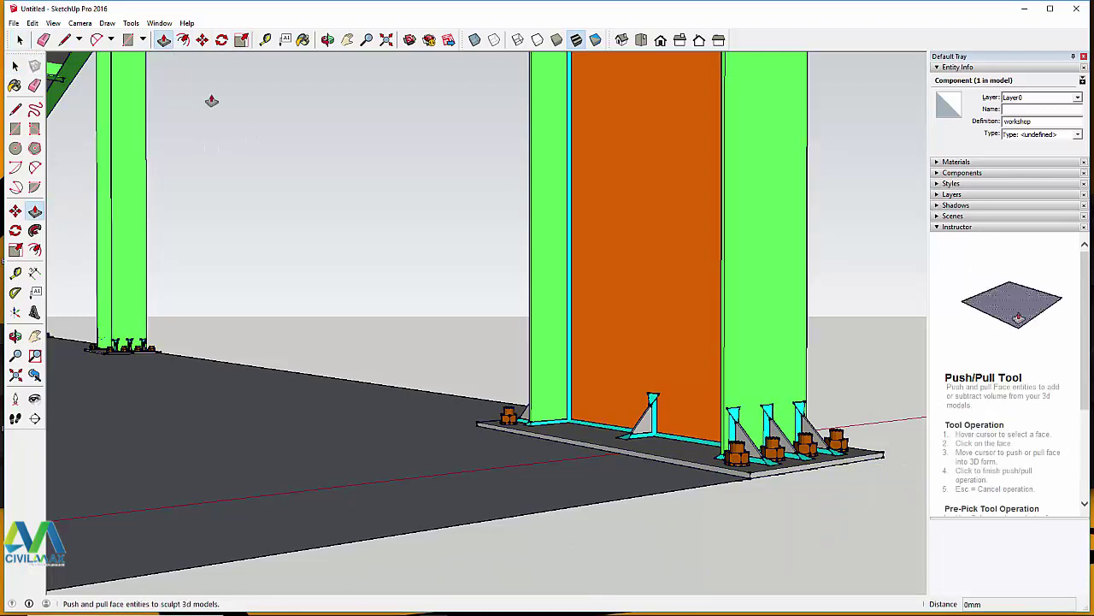
{"action": "left_click", "coordinate": [325, 421]}
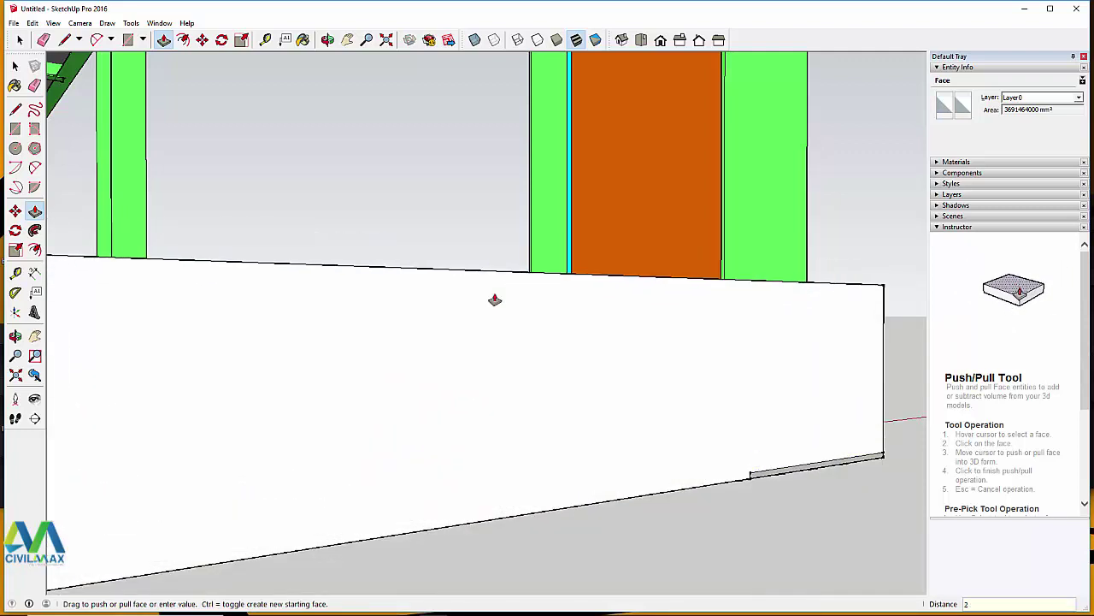
{"action": "type", "text": "200"}
{"action": "key", "text": "Return"}
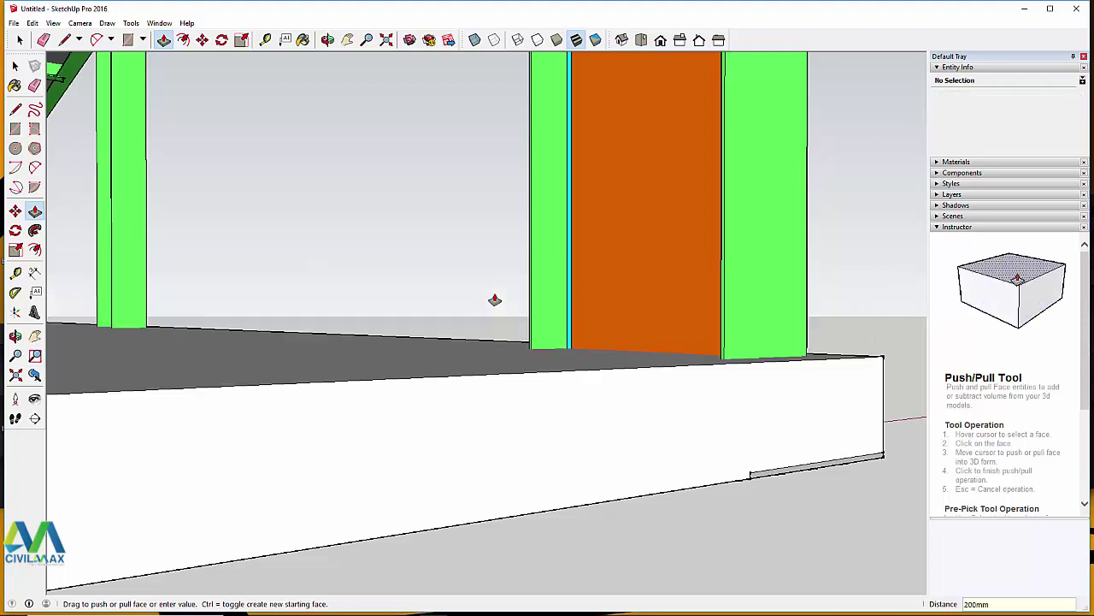
{"action": "left_click", "coordinate": [21, 40]}
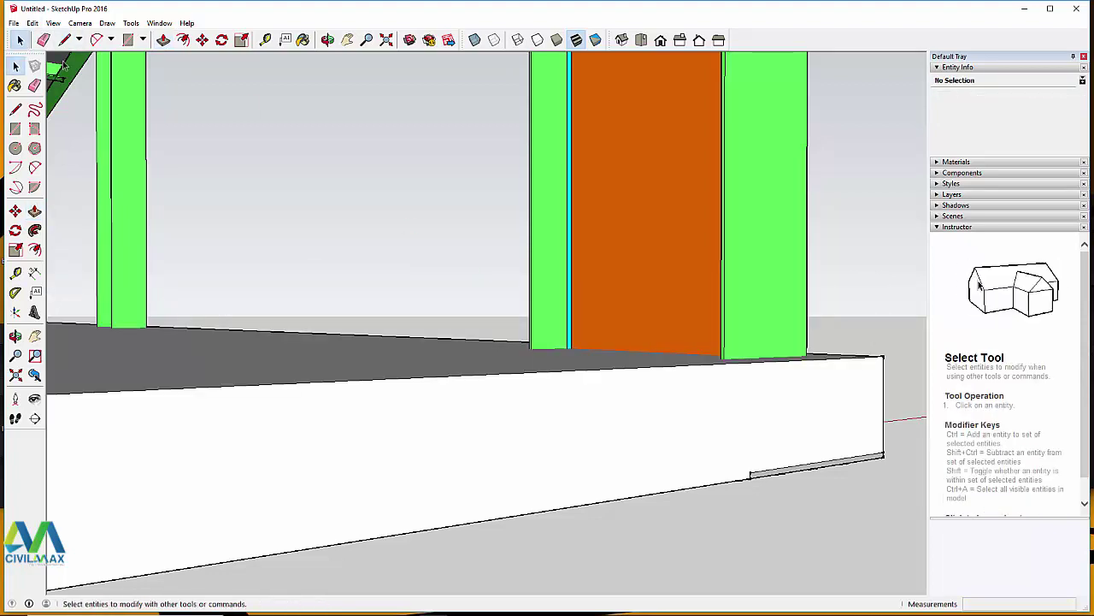
Step: Examine the floor slab along its edge and from inside the workshop, looking towards the mezzanine floors and stairs
{"action": "left_click", "coordinate": [327, 40]}
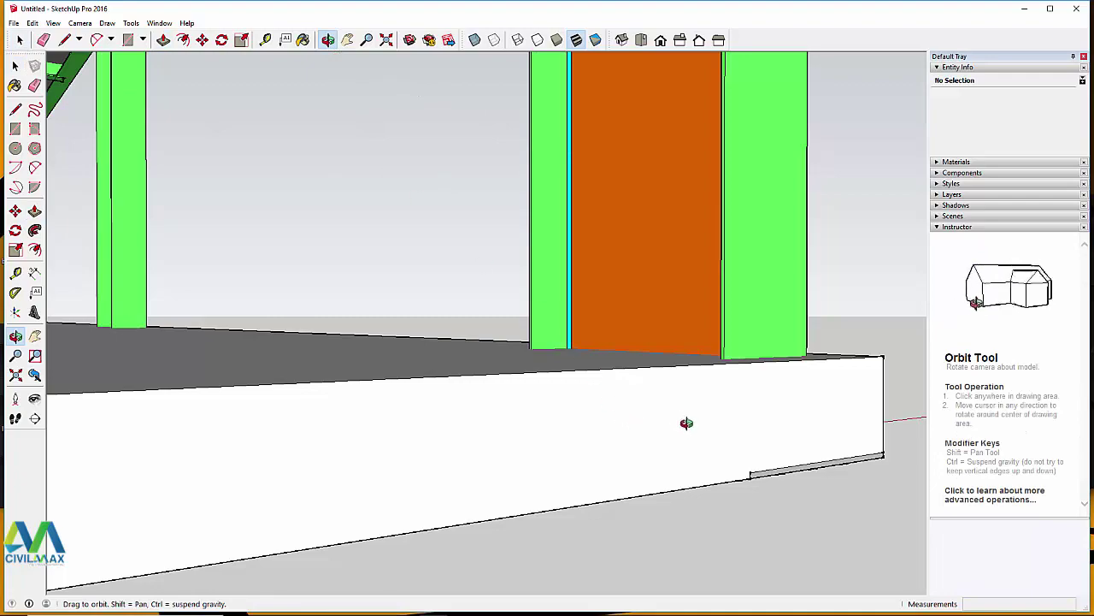
{"action": "left_click_drag", "start_coordinate": [687, 423], "coordinate": [762, 433]}
{"action": "left_click_drag", "start_coordinate": [531, 469], "coordinate": [741, 457]}
{"action": "scroll", "coordinate": [675, 493], "scroll_direction": "up", "scroll_amount": 3}
{"action": "scroll", "coordinate": [674, 493], "scroll_direction": "up", "scroll_amount": 3}
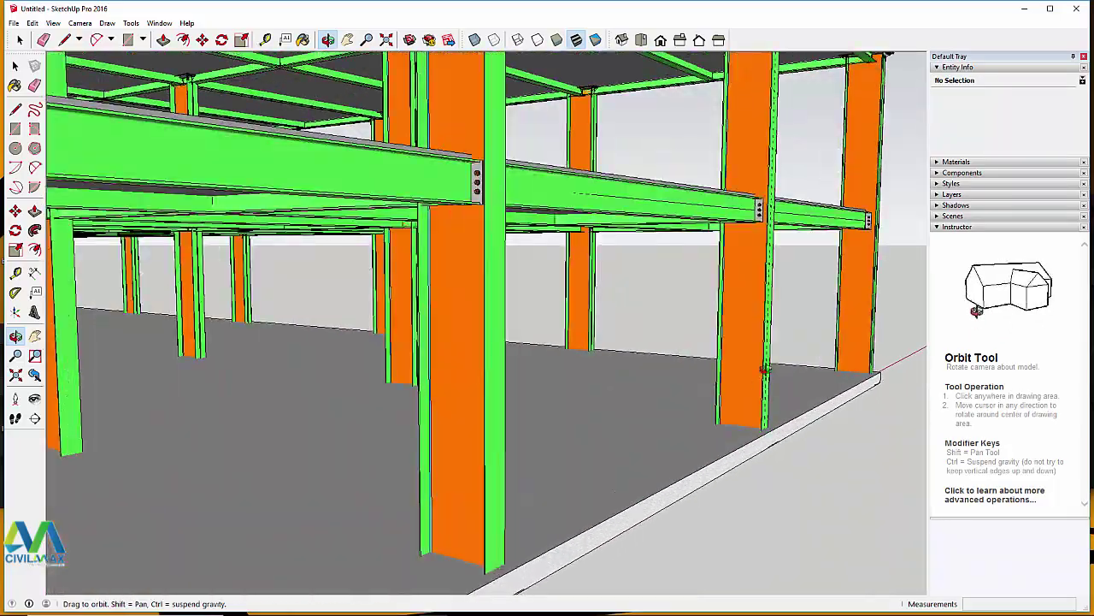
{"action": "scroll", "coordinate": [757, 368], "scroll_direction": "down", "scroll_amount": 4}
{"action": "left_click_drag", "start_coordinate": [774, 372], "coordinate": [511, 402]}
{"action": "scroll", "coordinate": [511, 403], "scroll_direction": "up", "scroll_amount": 10}
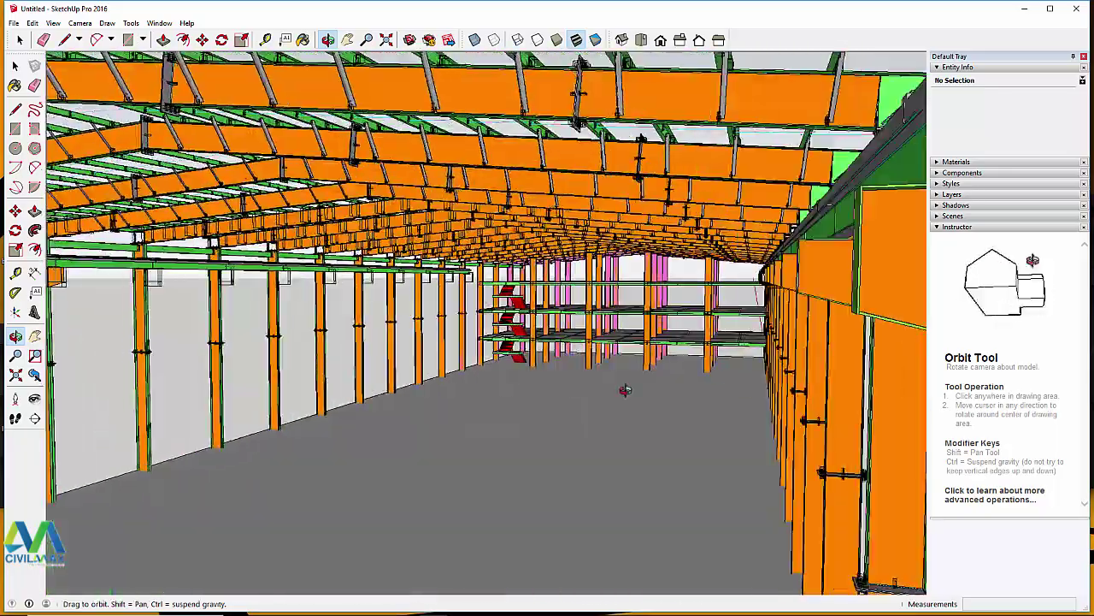
{"action": "left_click_drag", "start_coordinate": [625, 389], "coordinate": [614, 348]}
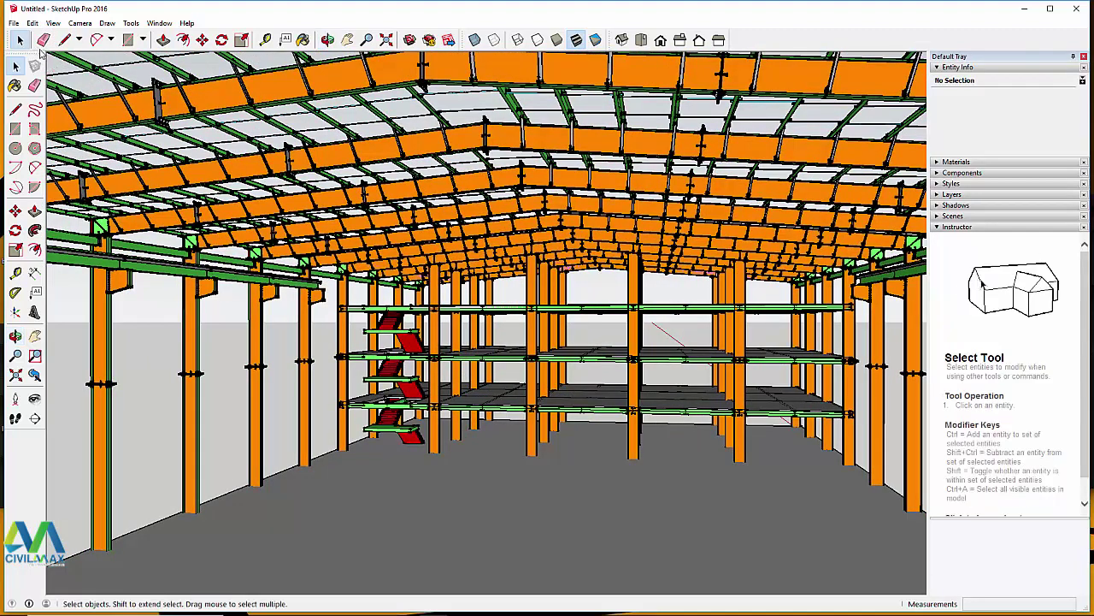
Step: Save the model to the Desktop as workshop1 in SketchUp Models (*.skp) format
{"action": "left_click", "coordinate": [14, 23]}
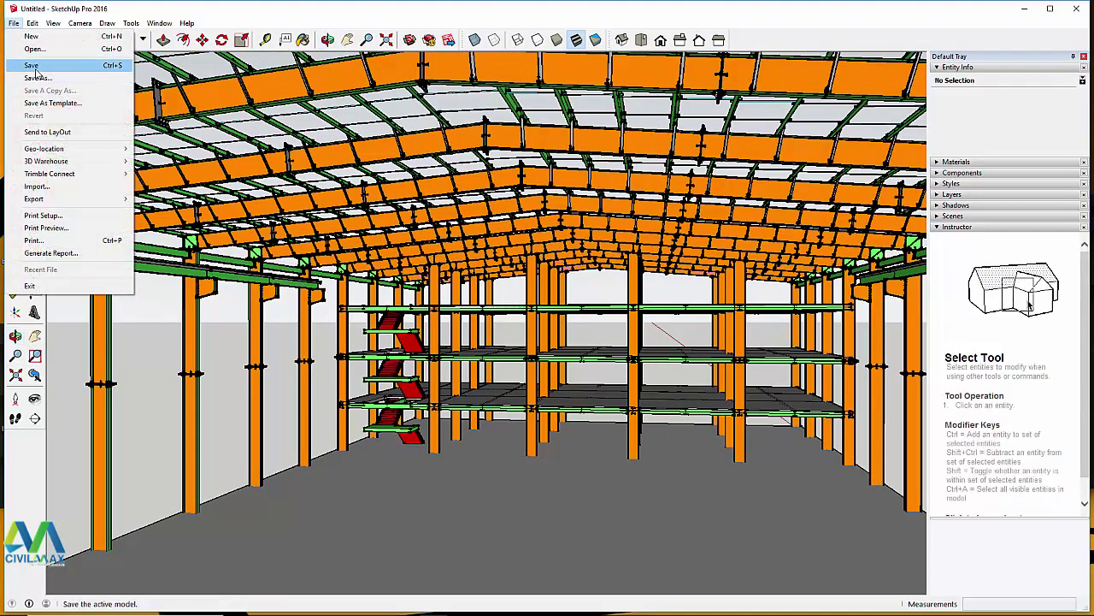
{"action": "left_click", "coordinate": [31, 66]}
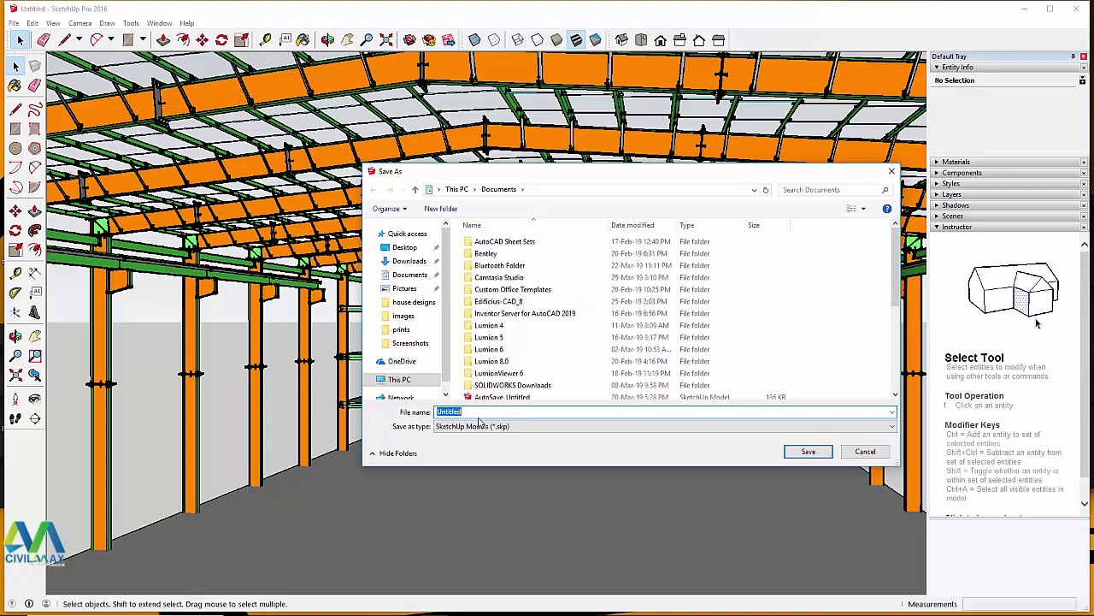
{"action": "type", "text": "w"}
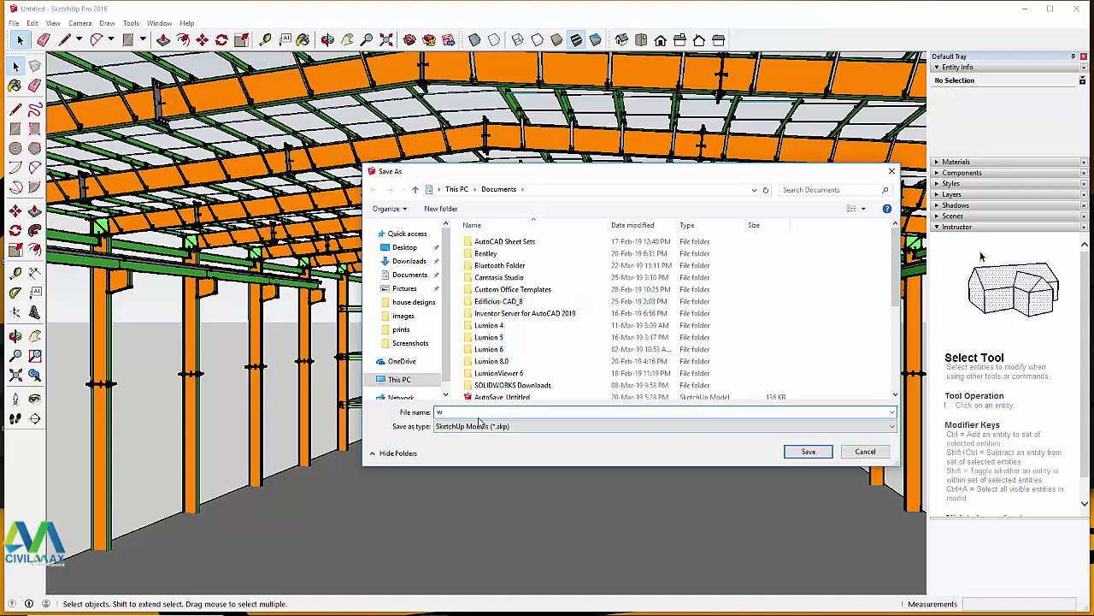
{"action": "type", "text": "orksh"}
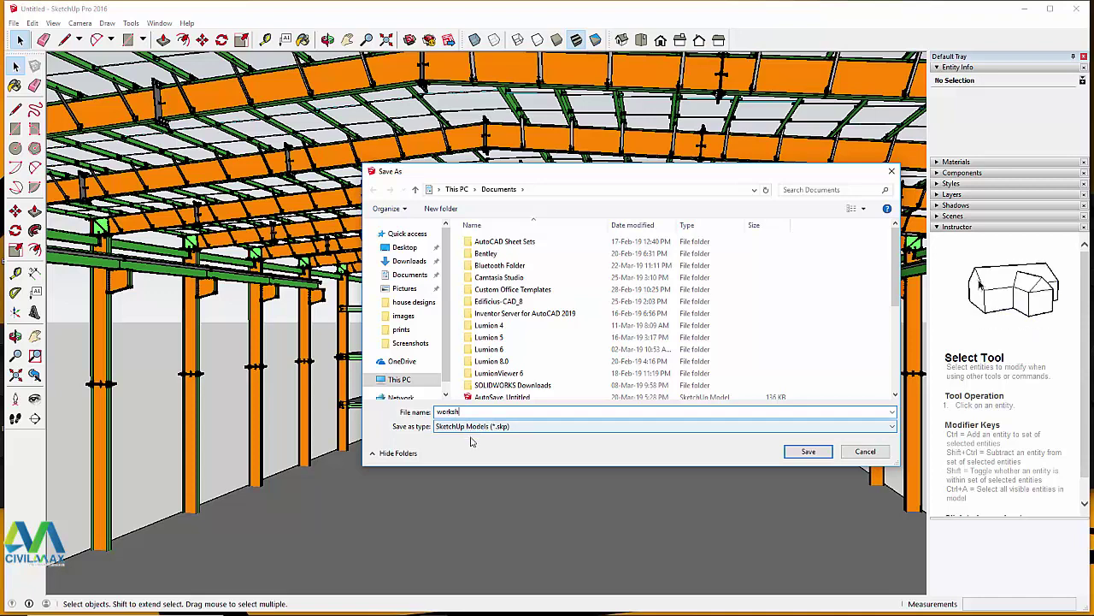
{"action": "type", "text": "op1"}
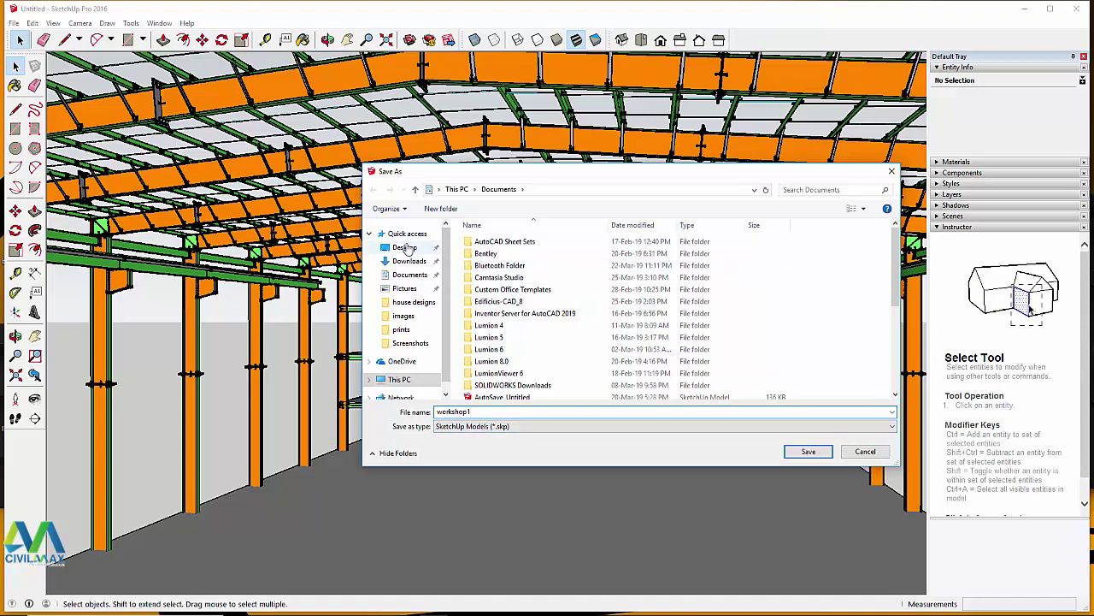
{"action": "left_click", "coordinate": [407, 247]}
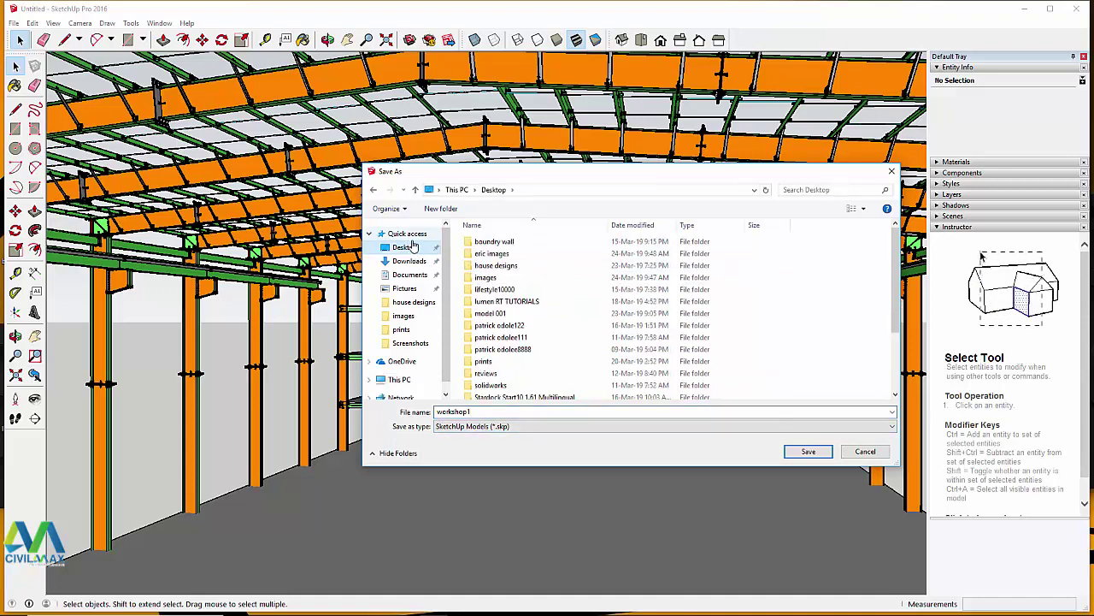
{"action": "left_click", "coordinate": [810, 452]}
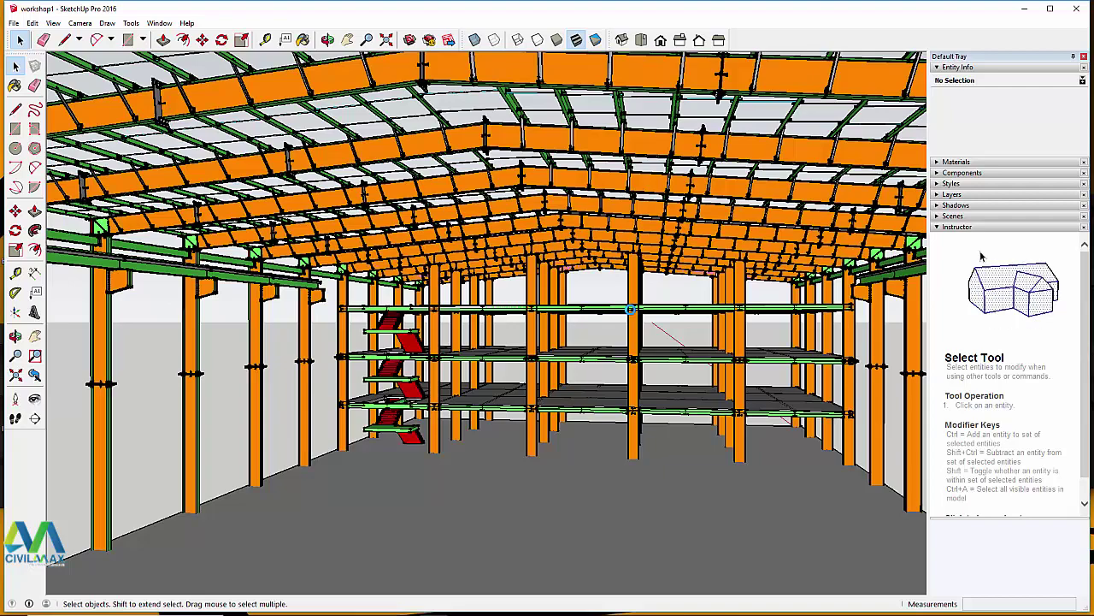
Step: Examine the mezzanine floors, stairs and roof frames from inside the workshop, and the mezzanine bays from outside
{"action": "scroll", "coordinate": [589, 298], "scroll_direction": "up", "scroll_amount": 6}
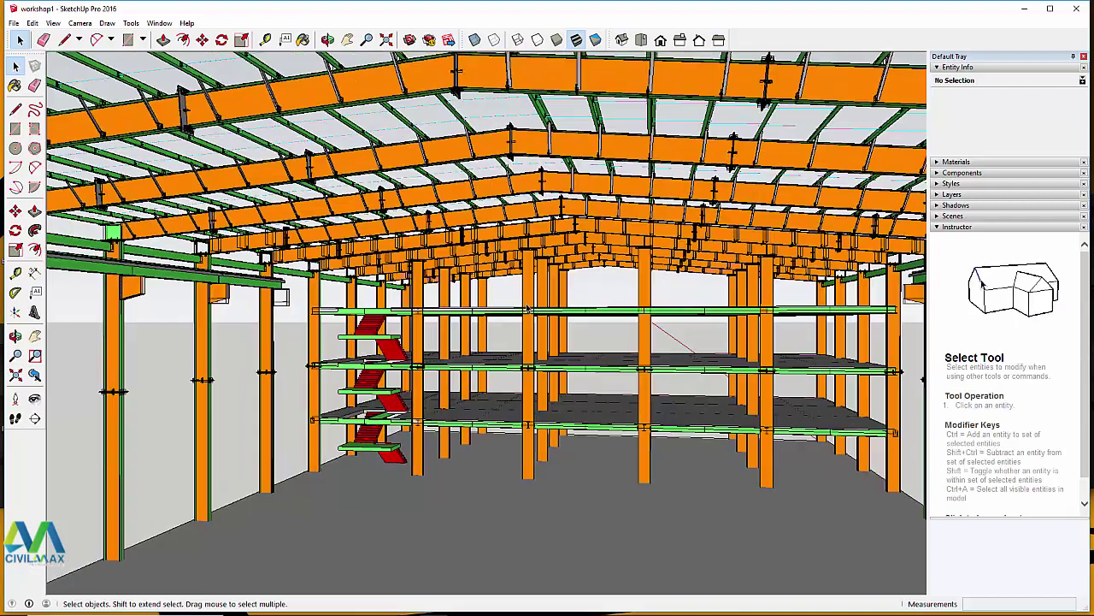
{"action": "scroll", "coordinate": [603, 305], "scroll_direction": "down", "scroll_amount": 4}
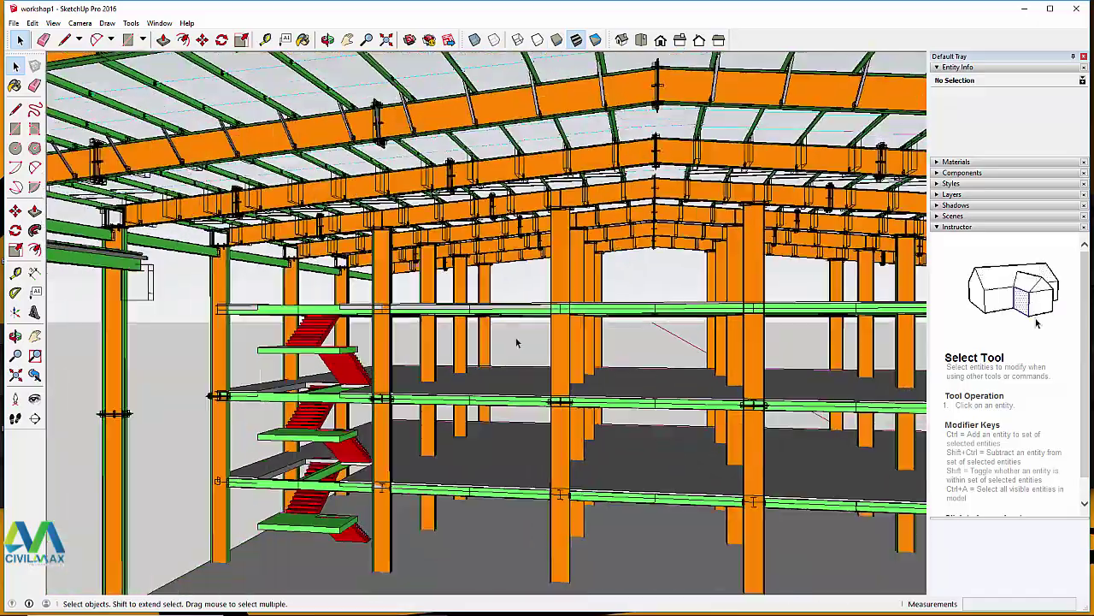
{"action": "middle_click_drag", "start_coordinate": [481, 269], "coordinate": [445, 350]}
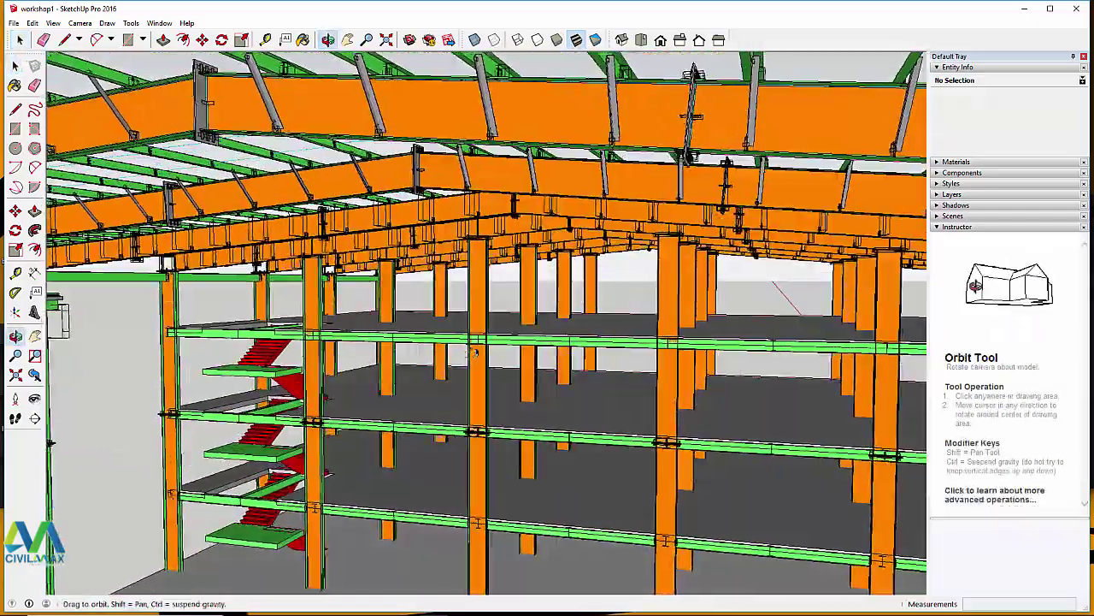
{"action": "scroll", "coordinate": [416, 347], "scroll_direction": "up", "scroll_amount": 6}
{"action": "scroll", "coordinate": [416, 348], "scroll_direction": "down", "scroll_amount": 5}
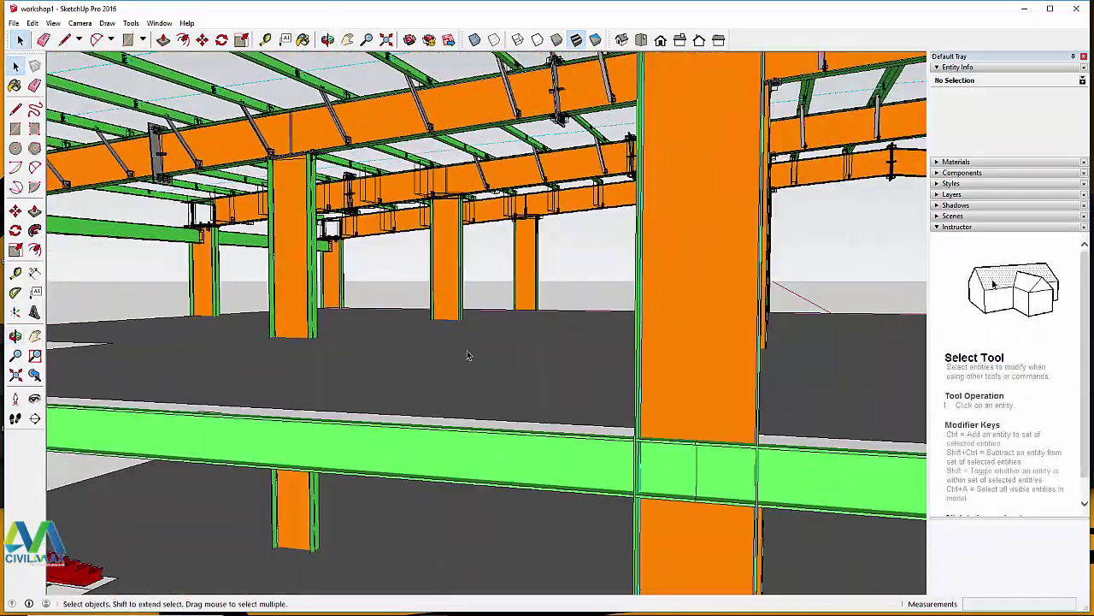
{"action": "scroll", "coordinate": [361, 366], "scroll_direction": "down", "scroll_amount": 6}
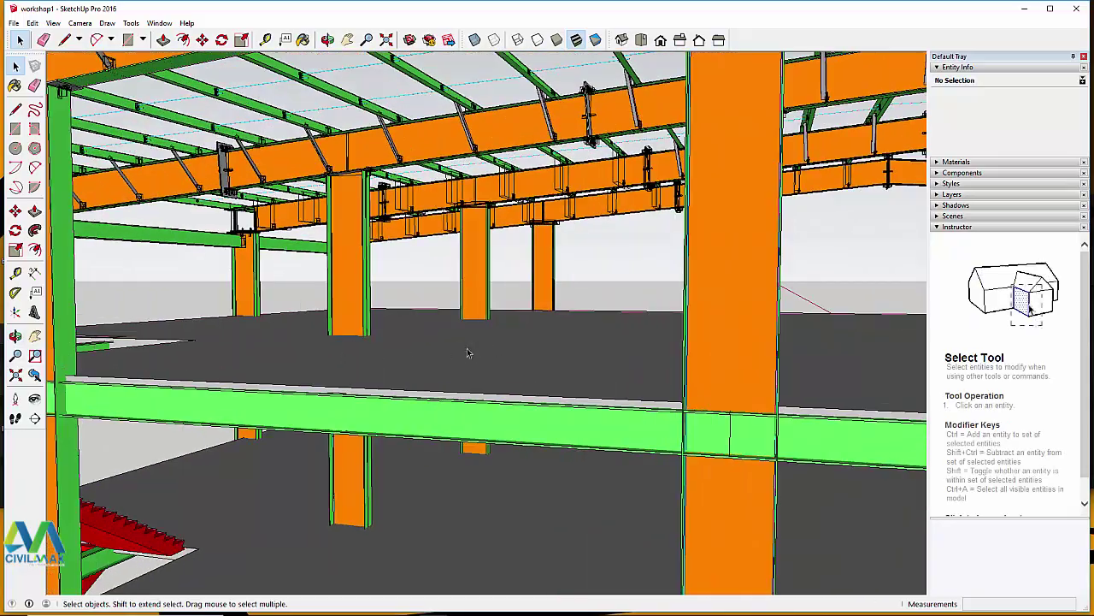
{"action": "scroll", "coordinate": [528, 352], "scroll_direction": "down", "scroll_amount": 2}
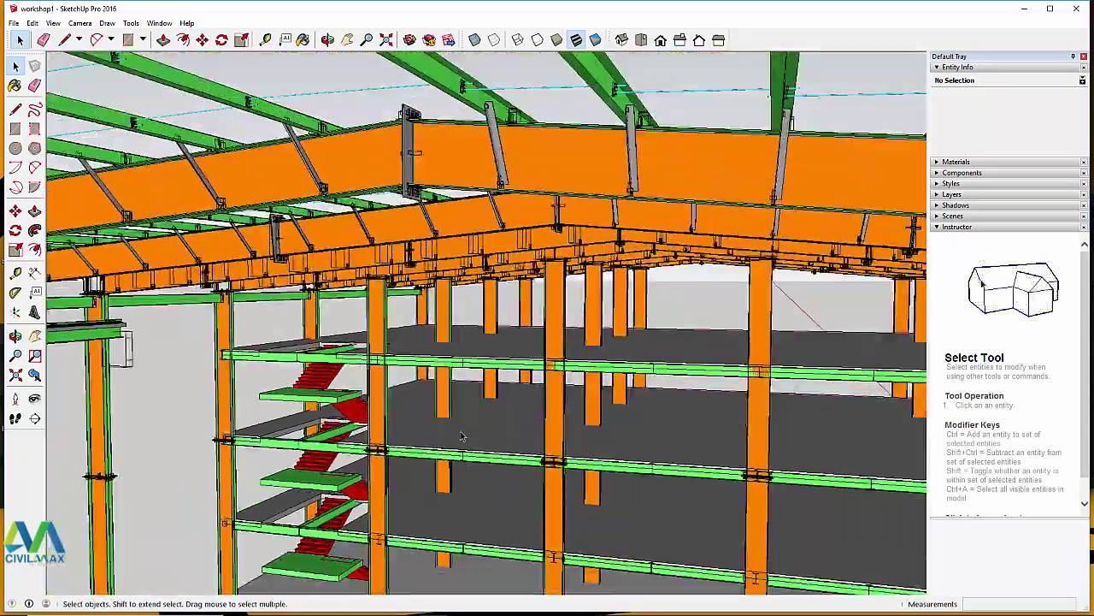
{"action": "middle_click_drag", "start_coordinate": [528, 351], "coordinate": [342, 479]}
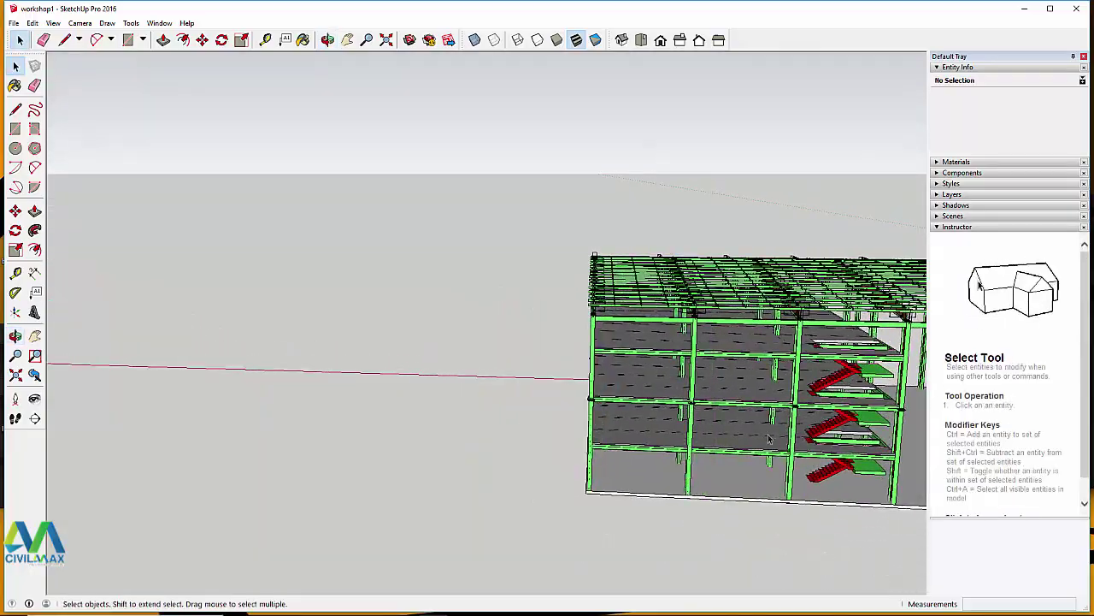
{"action": "scroll", "coordinate": [377, 383], "scroll_direction": "up", "scroll_amount": 6}
{"action": "scroll", "coordinate": [377, 382], "scroll_direction": "down", "scroll_amount": 3}
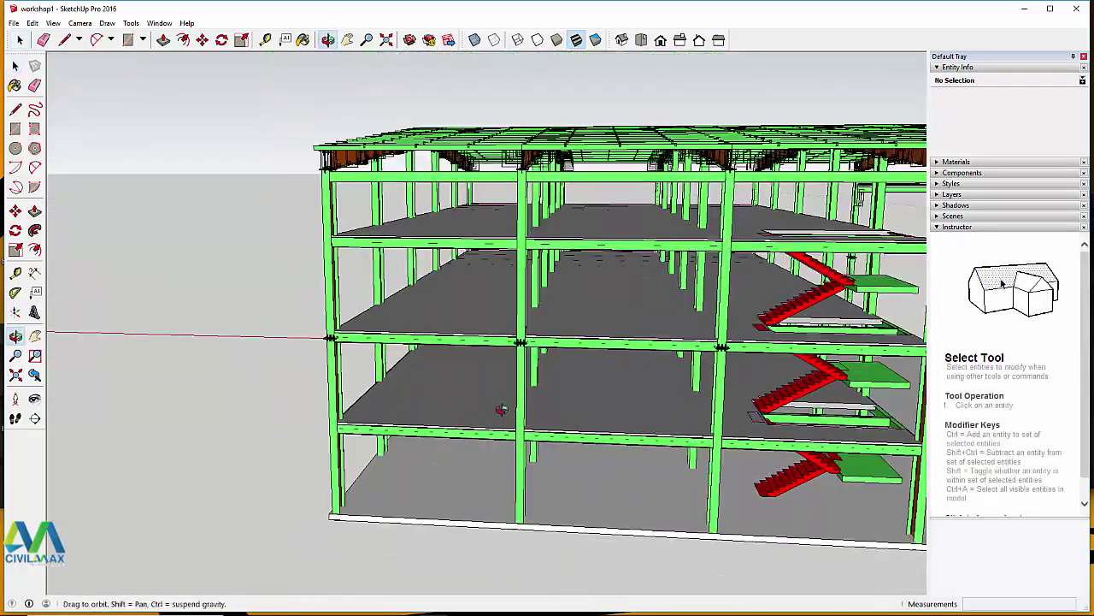
Step: Draw a narrow wall rectangle, about 120114 by 600 mm, on the slab along the workshop's long side between its two corner columns
{"action": "middle_click_drag", "start_coordinate": [501, 407], "coordinate": [301, 434]}
{"action": "scroll", "coordinate": [388, 479], "scroll_direction": "up", "scroll_amount": 3}
{"action": "scroll", "coordinate": [388, 479], "scroll_direction": "up", "scroll_amount": 6}
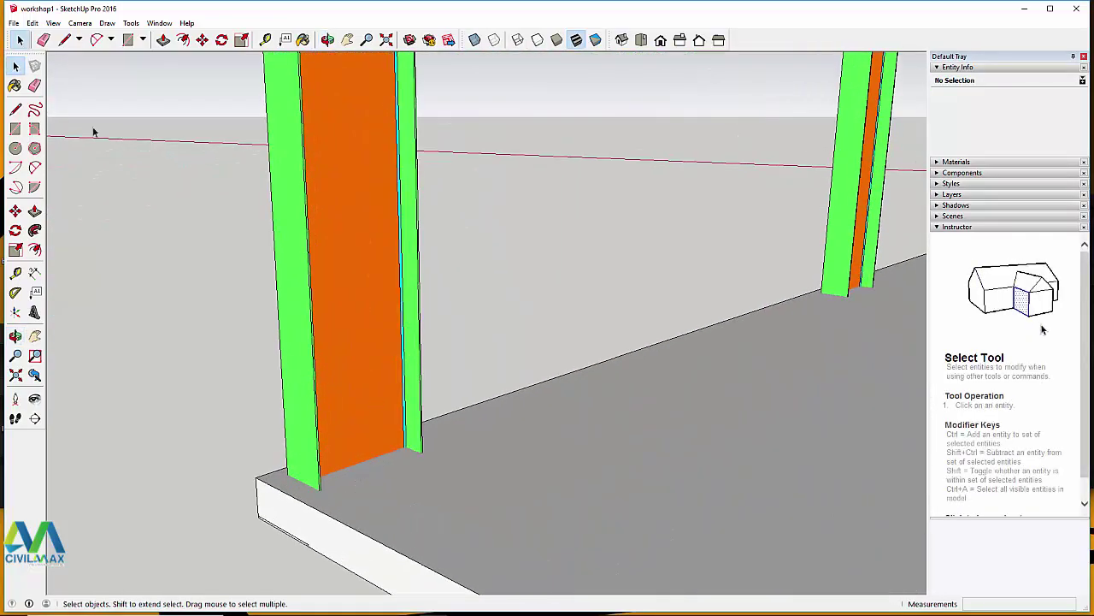
{"action": "left_click", "coordinate": [144, 40]}
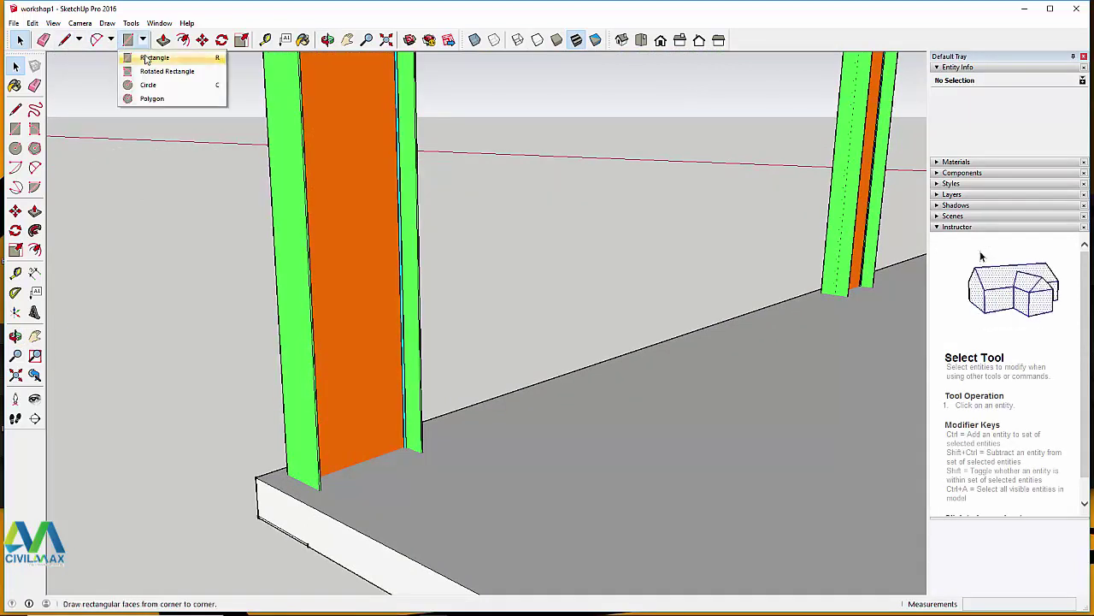
{"action": "left_click", "coordinate": [153, 57]}
{"action": "scroll", "coordinate": [402, 453], "scroll_direction": "up", "scroll_amount": 3}
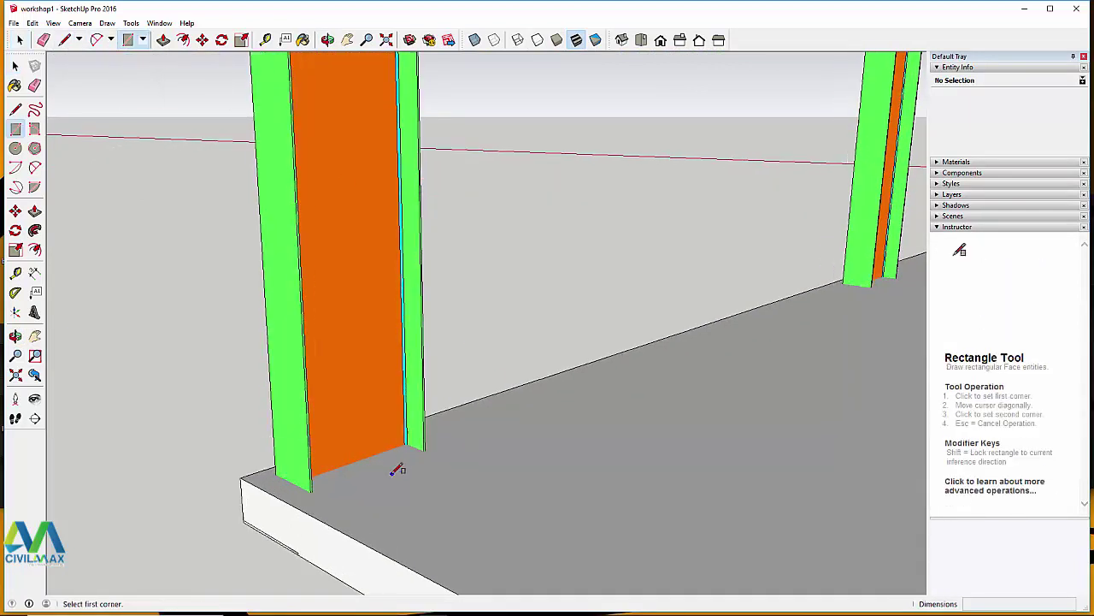
{"action": "left_click", "coordinate": [411, 436]}
{"action": "scroll", "coordinate": [301, 491], "scroll_direction": "down", "scroll_amount": 10}
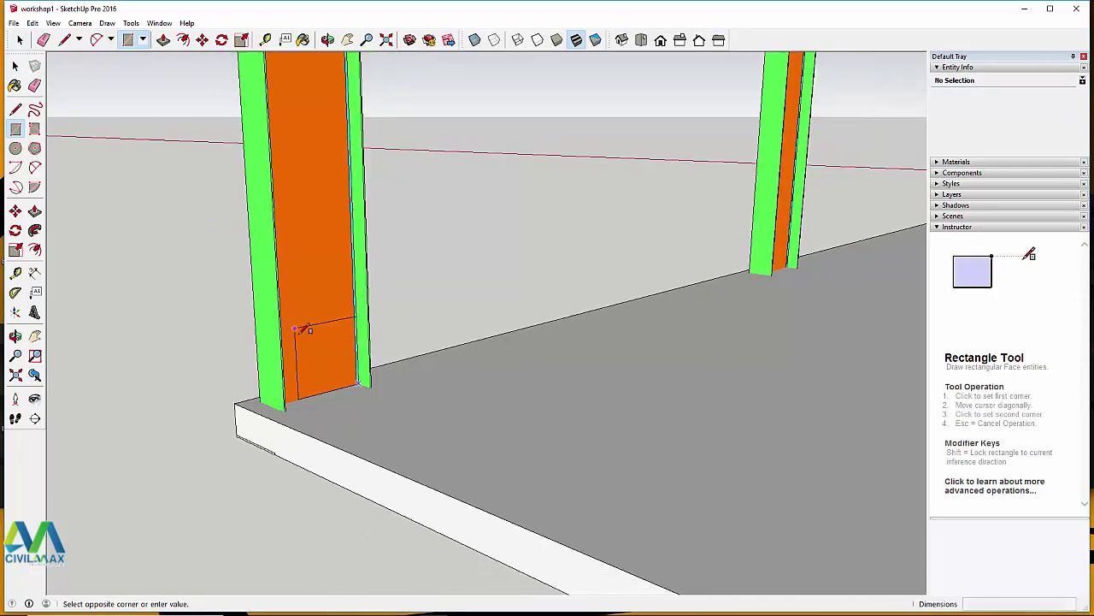
{"action": "scroll", "coordinate": [318, 351], "scroll_direction": "down", "scroll_amount": 8}
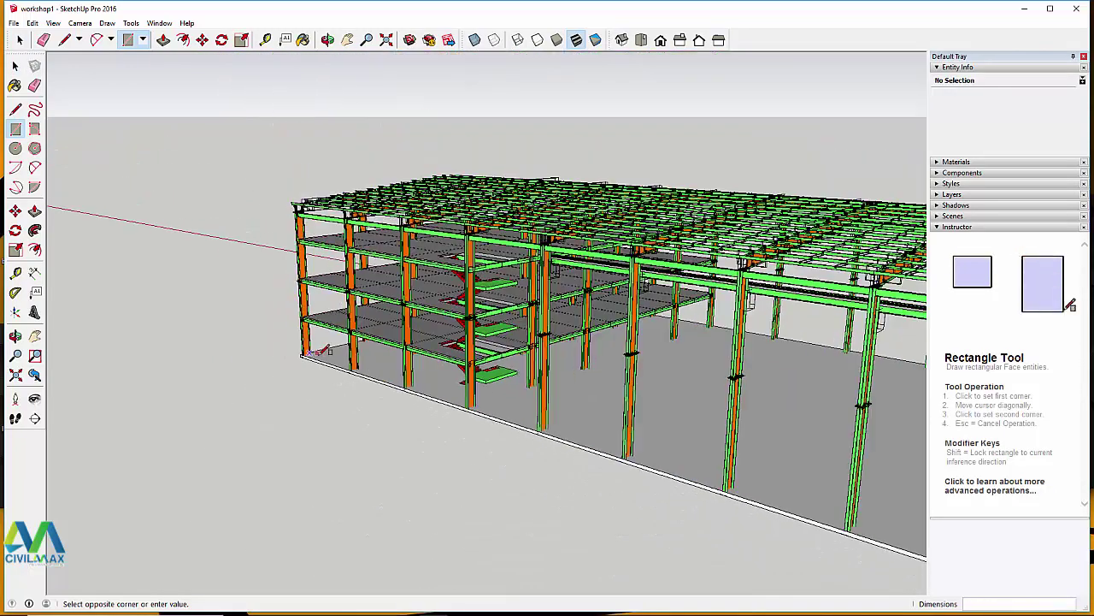
{"action": "middle_click_drag", "start_coordinate": [320, 354], "coordinate": [344, 352]}
{"action": "scroll", "coordinate": [344, 351], "scroll_direction": "up", "scroll_amount": 10}
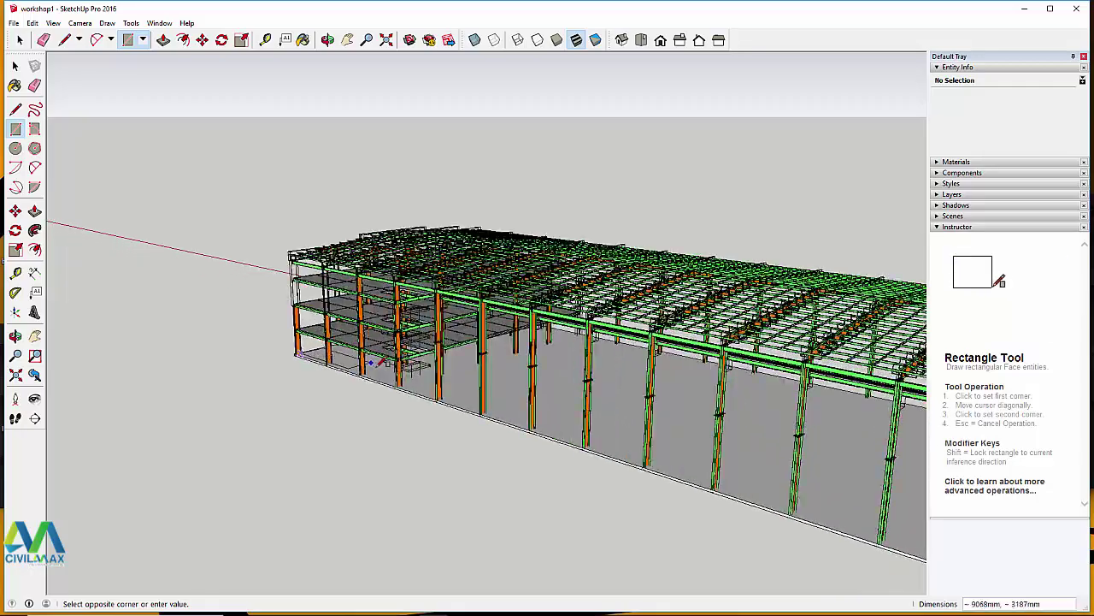
{"action": "scroll", "coordinate": [398, 385], "scroll_direction": "up", "scroll_amount": 2}
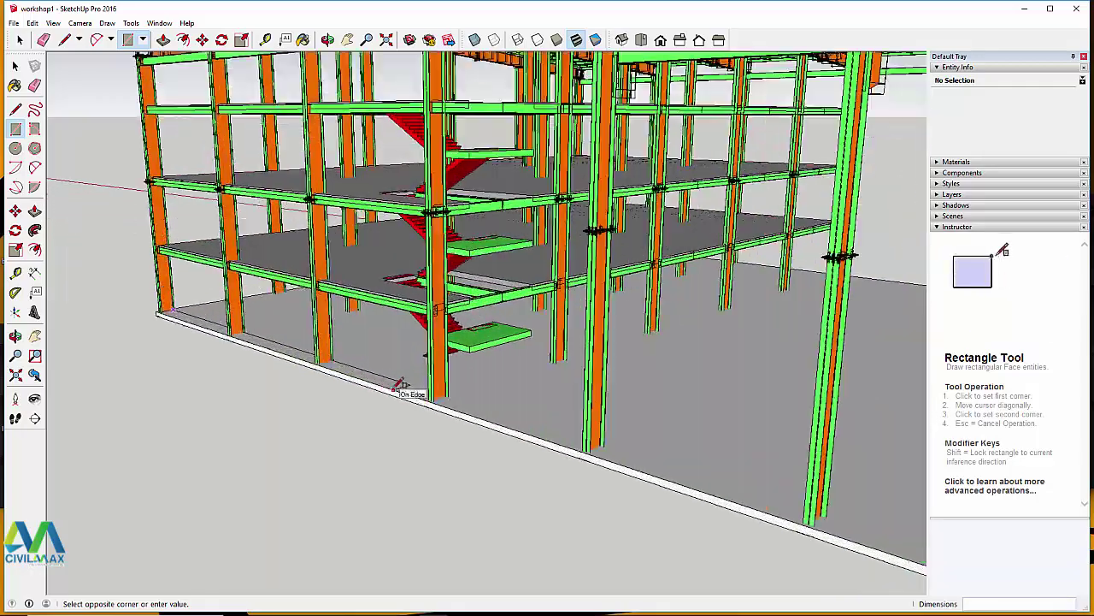
{"action": "scroll", "coordinate": [399, 384], "scroll_direction": "down", "scroll_amount": 10}
{"action": "scroll", "coordinate": [301, 334], "scroll_direction": "down", "scroll_amount": 5}
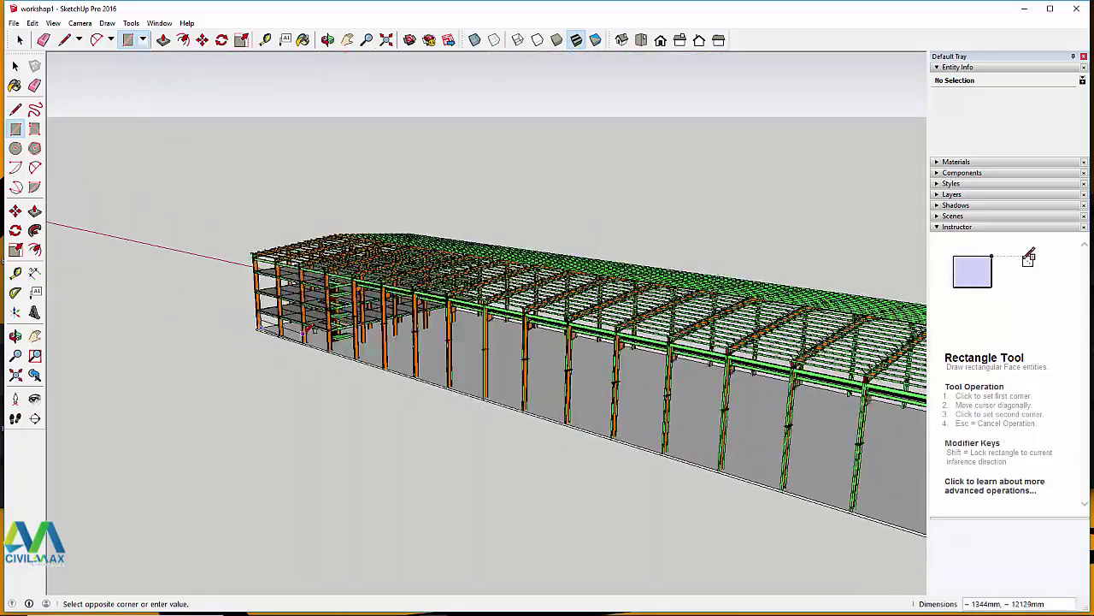
{"action": "scroll", "coordinate": [826, 494], "scroll_direction": "up", "scroll_amount": 10}
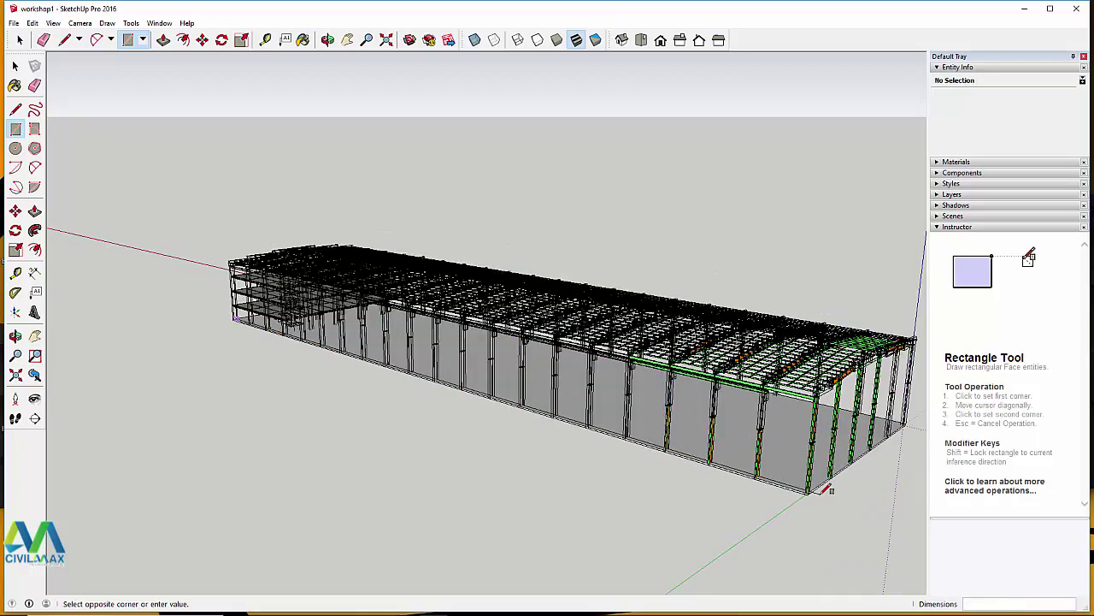
{"action": "scroll", "coordinate": [807, 486], "scroll_direction": "up", "scroll_amount": 8}
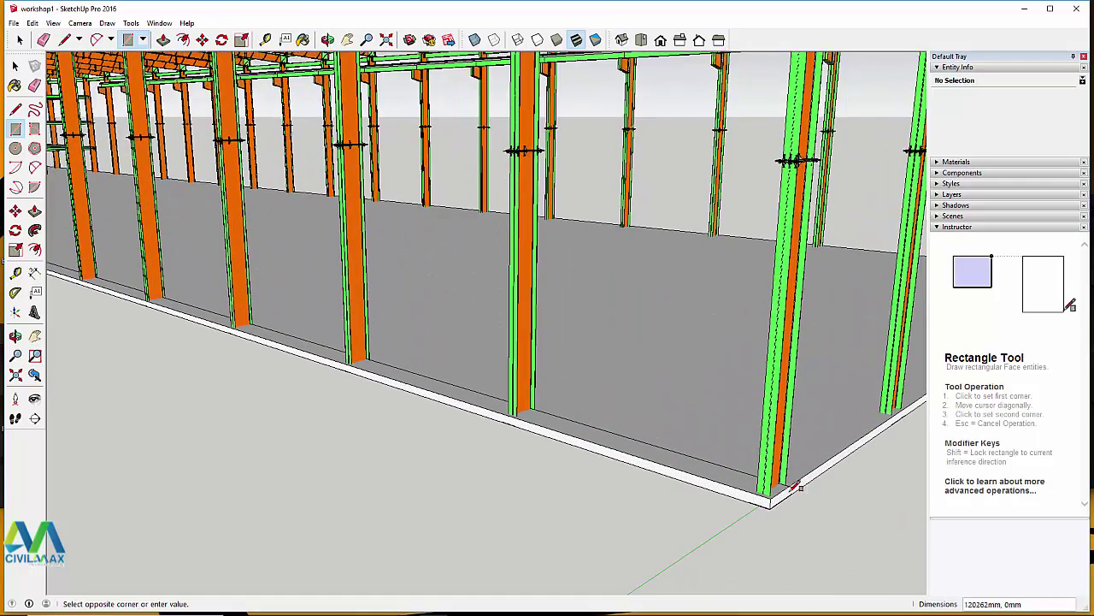
{"action": "scroll", "coordinate": [774, 488], "scroll_direction": "up", "scroll_amount": 6}
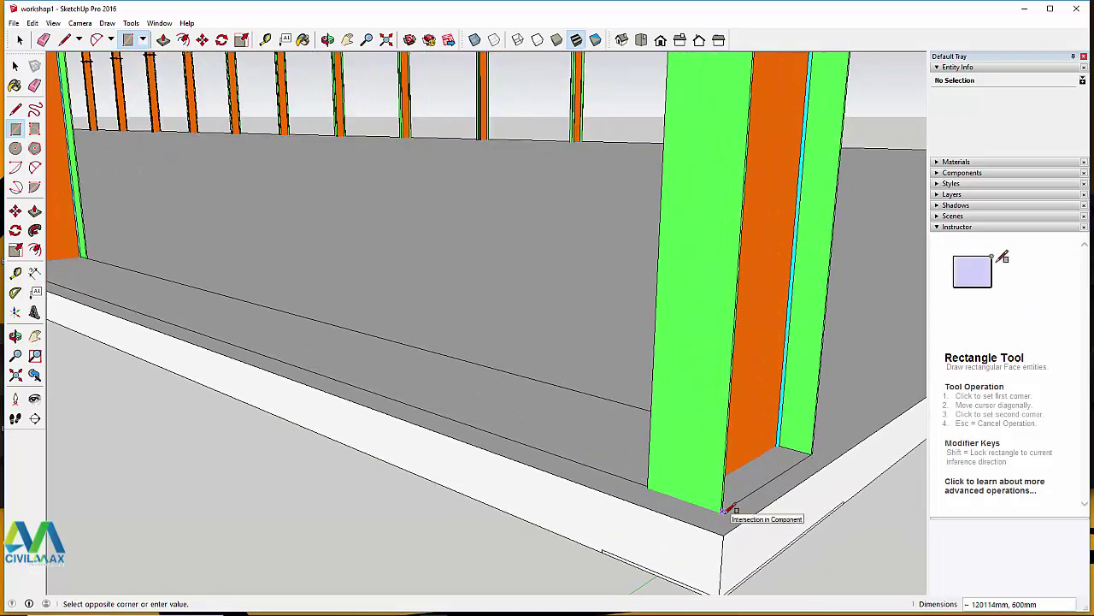
{"action": "left_click", "coordinate": [724, 510]}
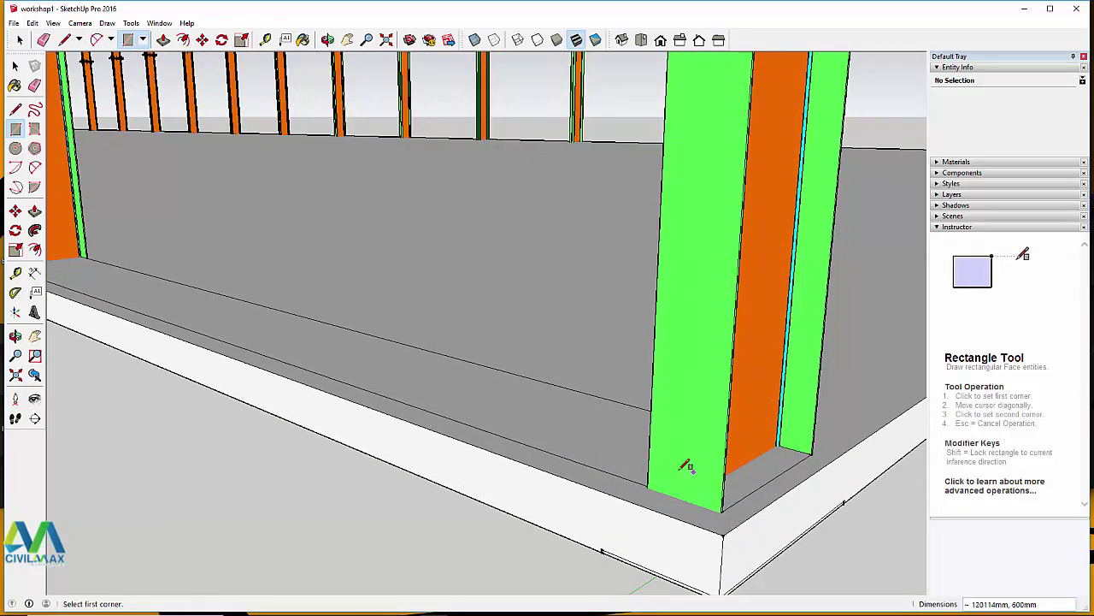
{"action": "left_click", "coordinate": [19, 40]}
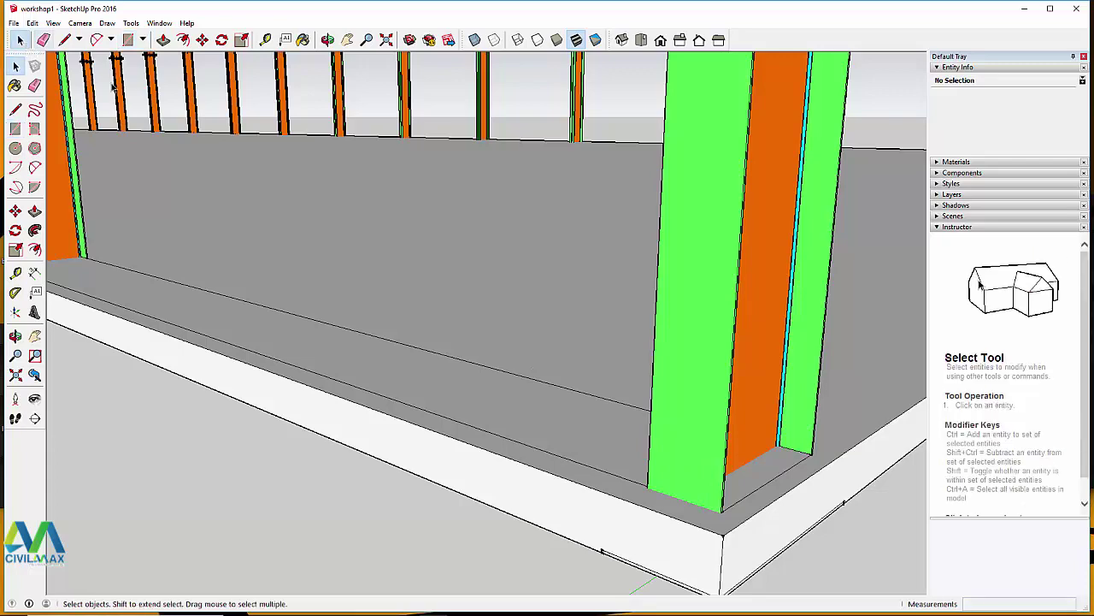
Step: Push/Pull the narrow rectangle along the workshop's long side upward 8060 mm to form a wall
{"action": "left_click", "coordinate": [163, 39]}
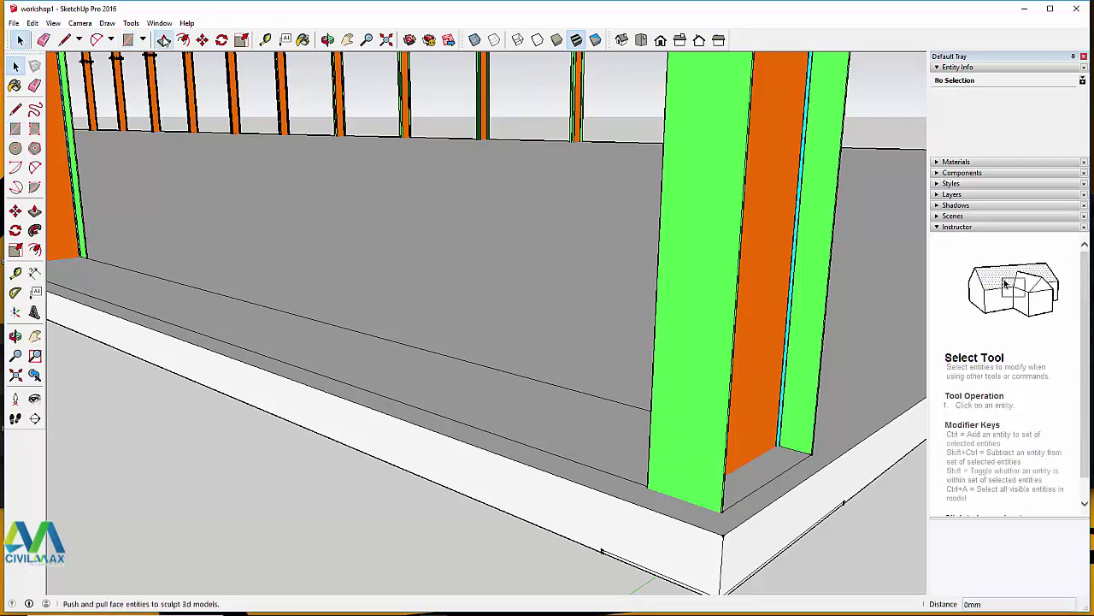
{"action": "left_click", "coordinate": [472, 381]}
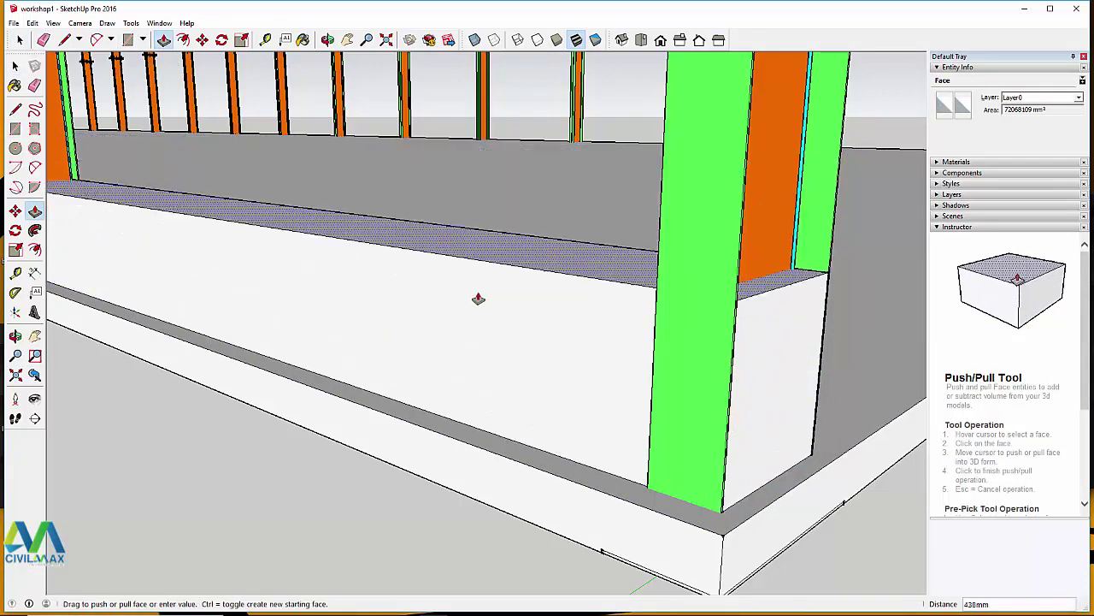
{"action": "middle_click_drag", "start_coordinate": [479, 298], "coordinate": [528, 200]}
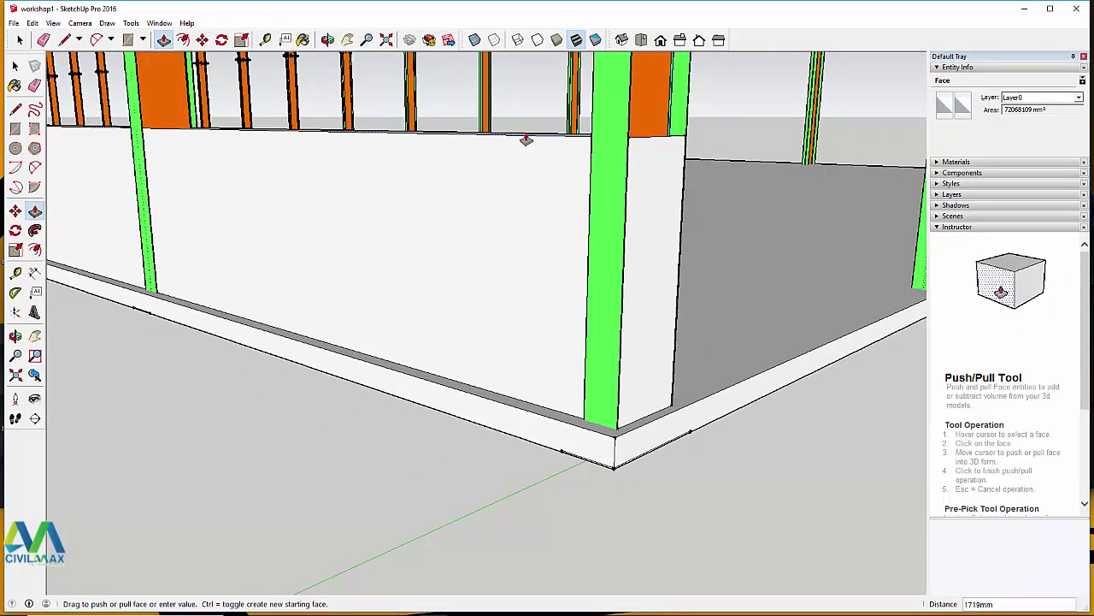
{"action": "type", "text": "8"}
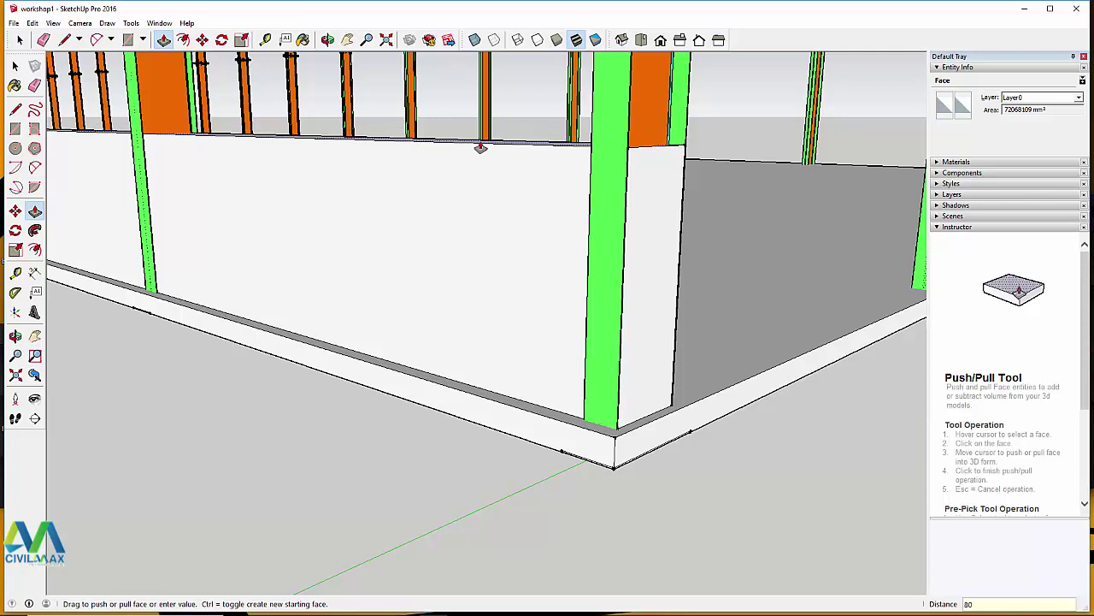
{"action": "type", "text": "060"}
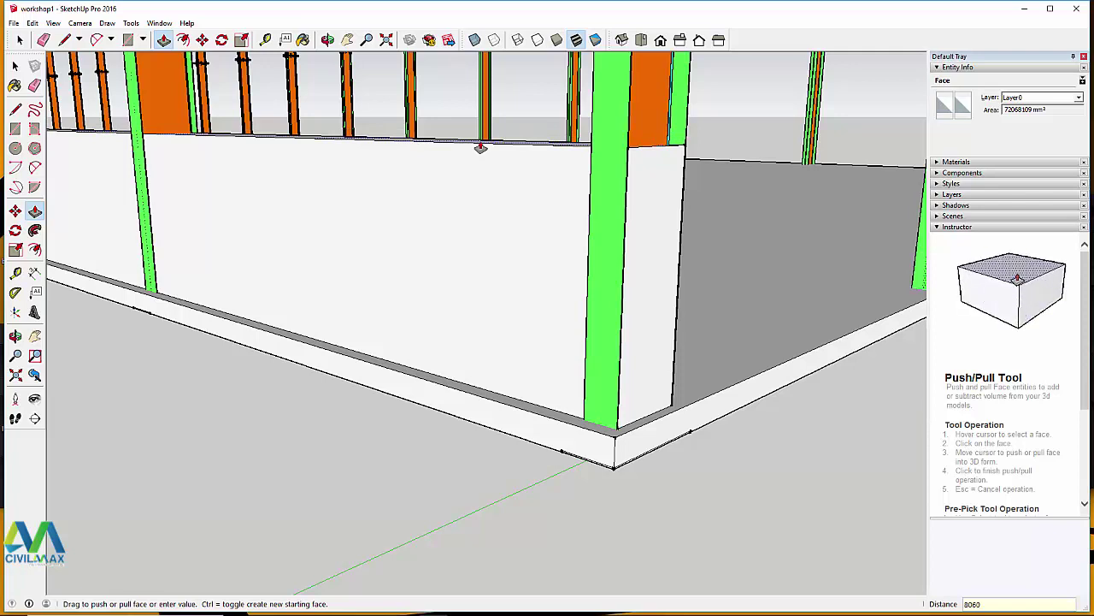
{"action": "key", "text": "Return"}
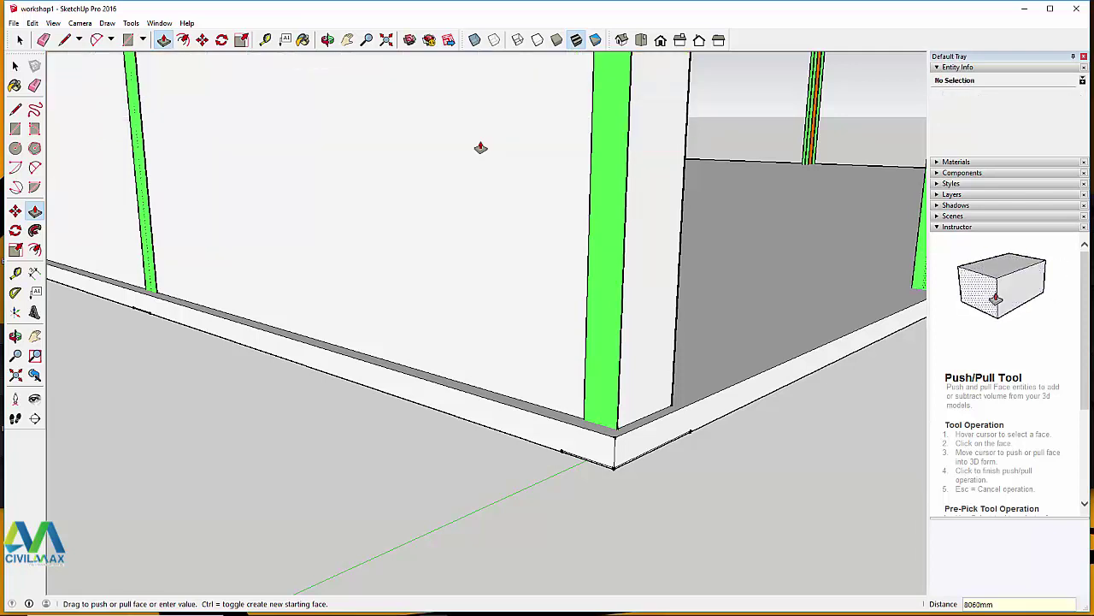
{"action": "scroll", "coordinate": [659, 523], "scroll_direction": "down", "scroll_amount": 4}
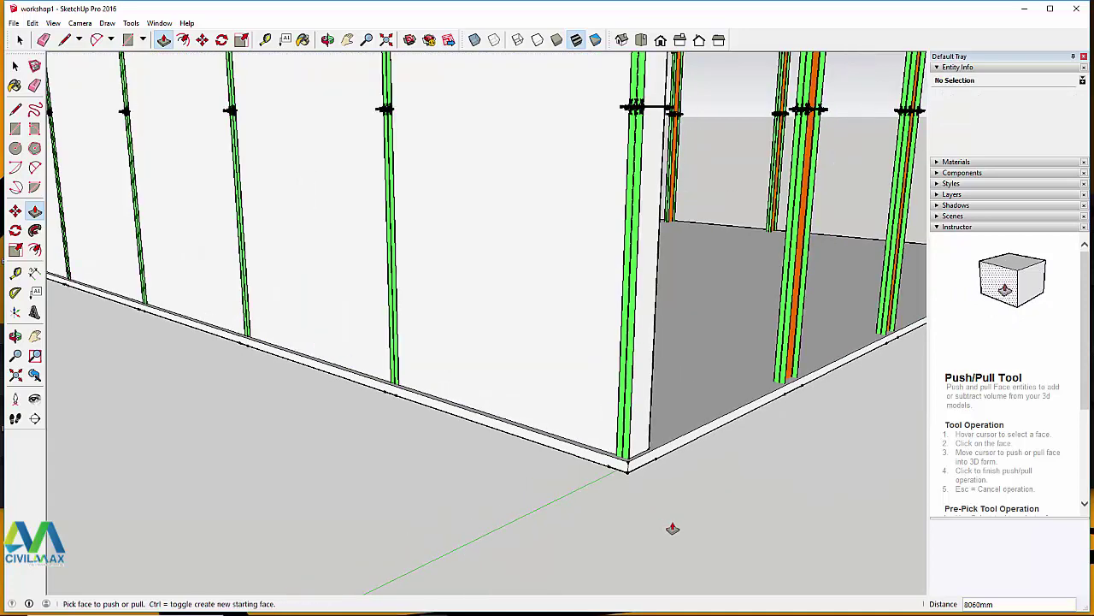
Step: Draw a rectangle about 18114 by 600 mm on top of the long wall, from its end corner across the three mezzanine bays
{"action": "scroll", "coordinate": [677, 517], "scroll_direction": "down", "scroll_amount": 5}
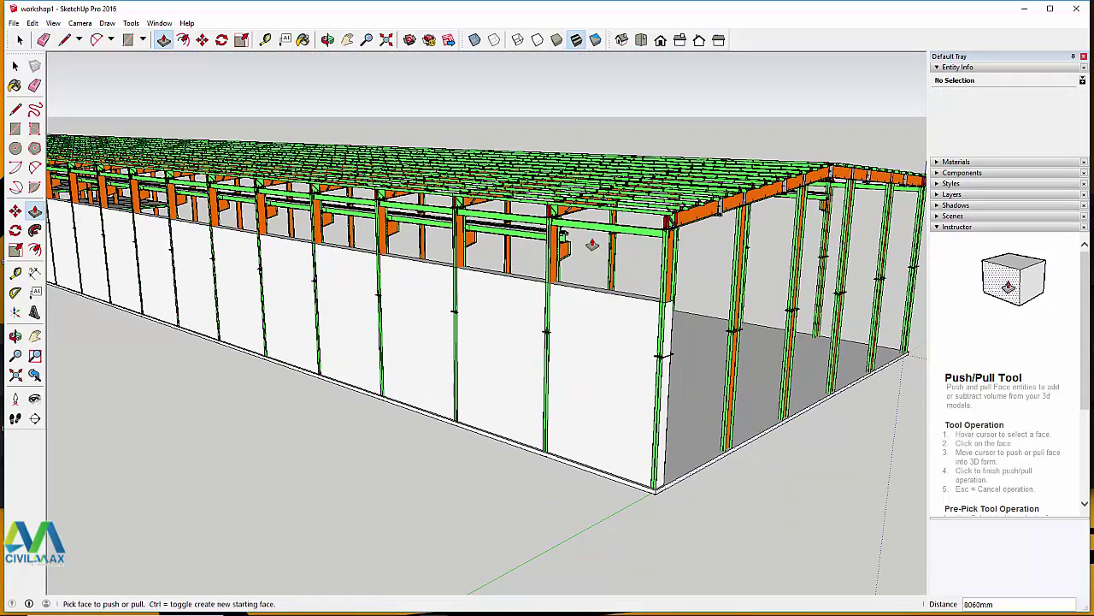
{"action": "scroll", "coordinate": [575, 221], "scroll_direction": "up", "scroll_amount": 6}
{"action": "scroll", "coordinate": [560, 310], "scroll_direction": "down", "scroll_amount": 5}
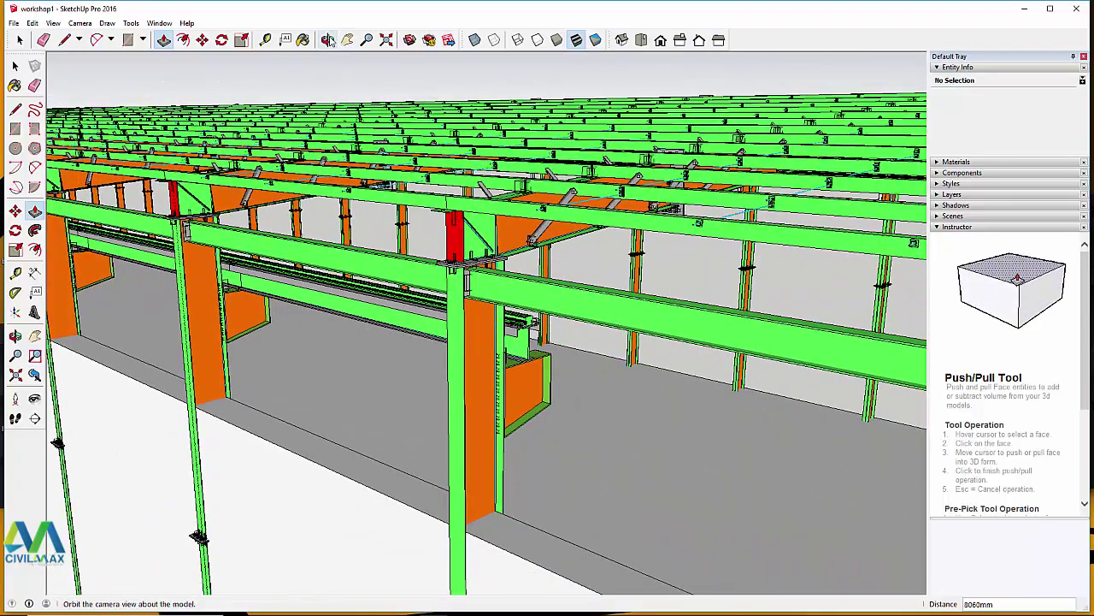
{"action": "key", "text": "o"}
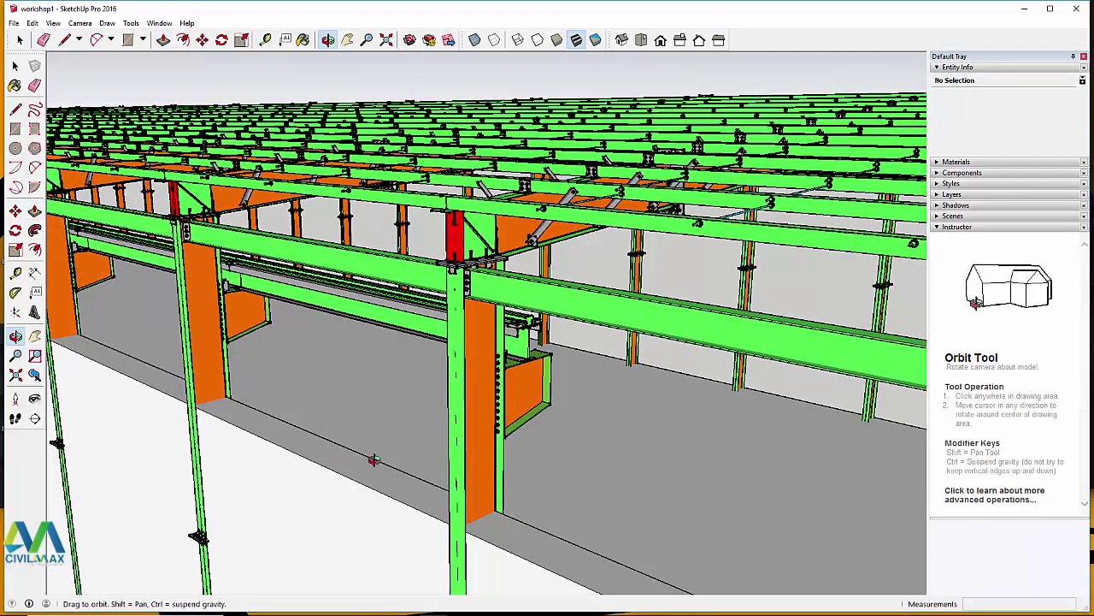
{"action": "left_click_drag", "start_coordinate": [374, 460], "coordinate": [559, 366]}
{"action": "left_click_drag", "start_coordinate": [427, 420], "coordinate": [235, 379]}
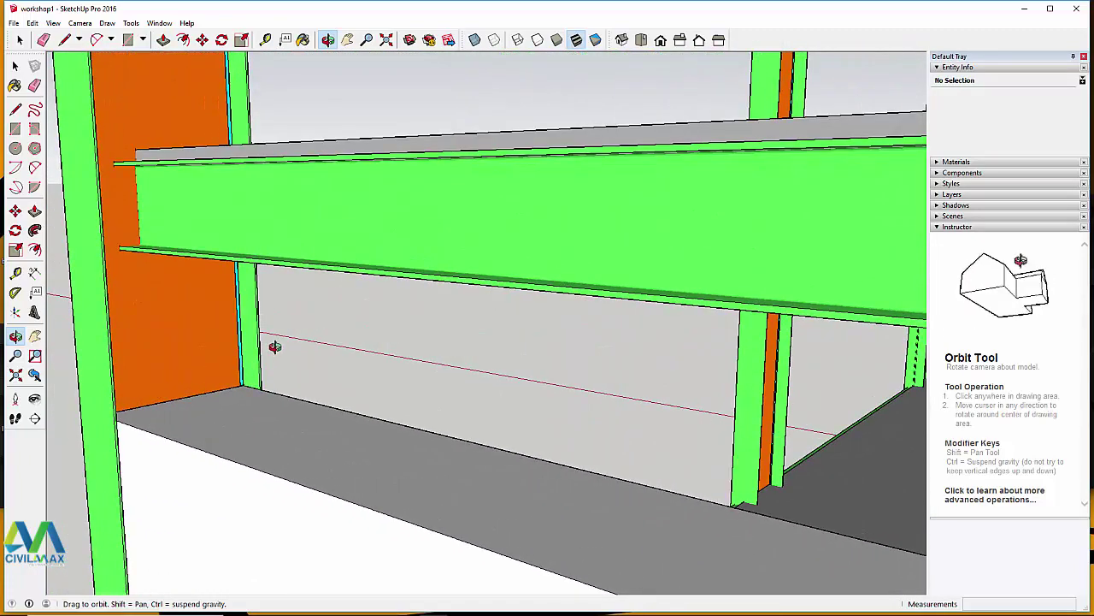
{"action": "left_click", "coordinate": [143, 40]}
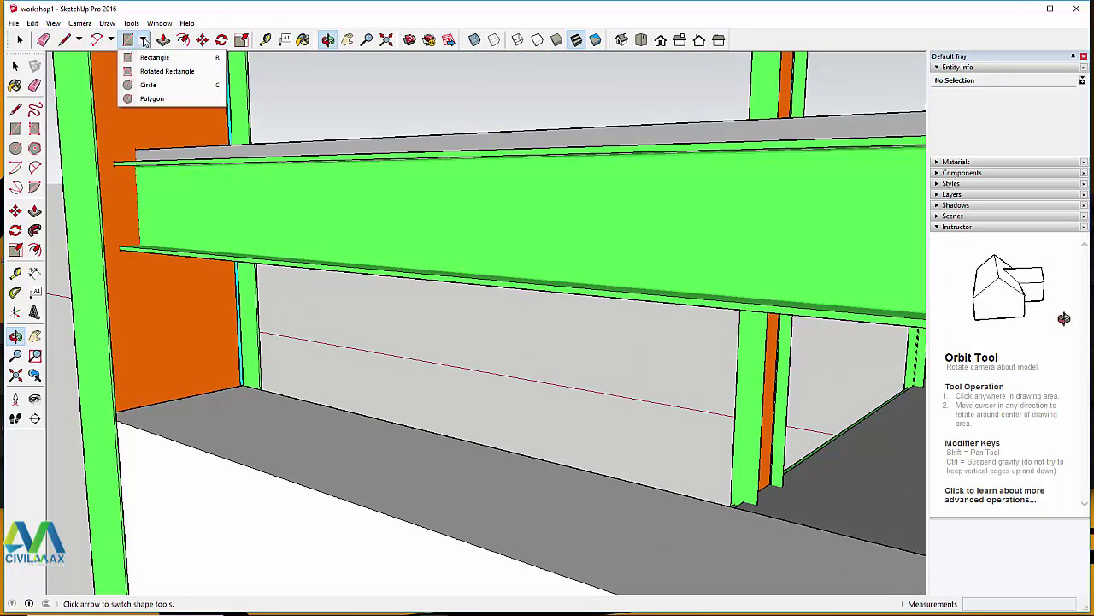
{"action": "left_click", "coordinate": [152, 57]}
{"action": "scroll", "coordinate": [246, 359], "scroll_direction": "up", "scroll_amount": 3}
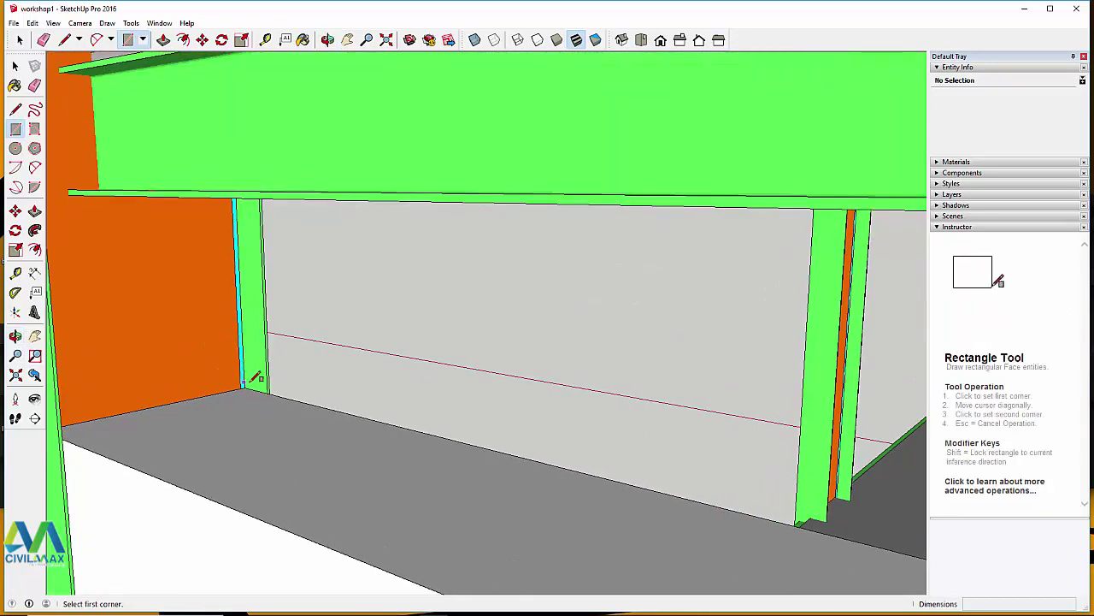
{"action": "left_click", "coordinate": [254, 381]}
{"action": "scroll", "coordinate": [175, 355], "scroll_direction": "down", "scroll_amount": 6}
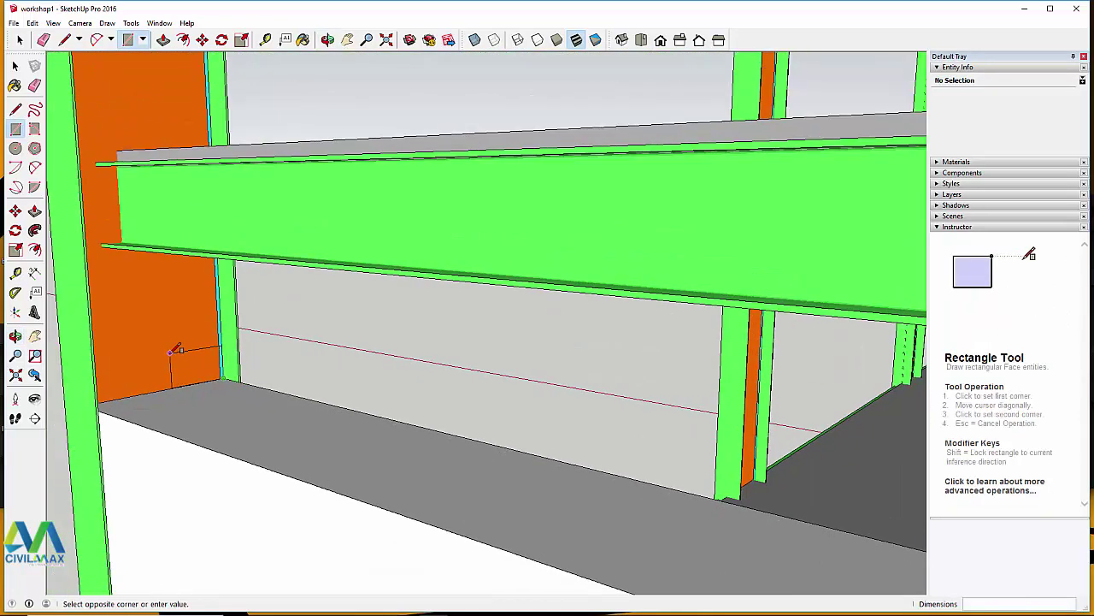
{"action": "scroll", "coordinate": [160, 364], "scroll_direction": "down", "scroll_amount": 6}
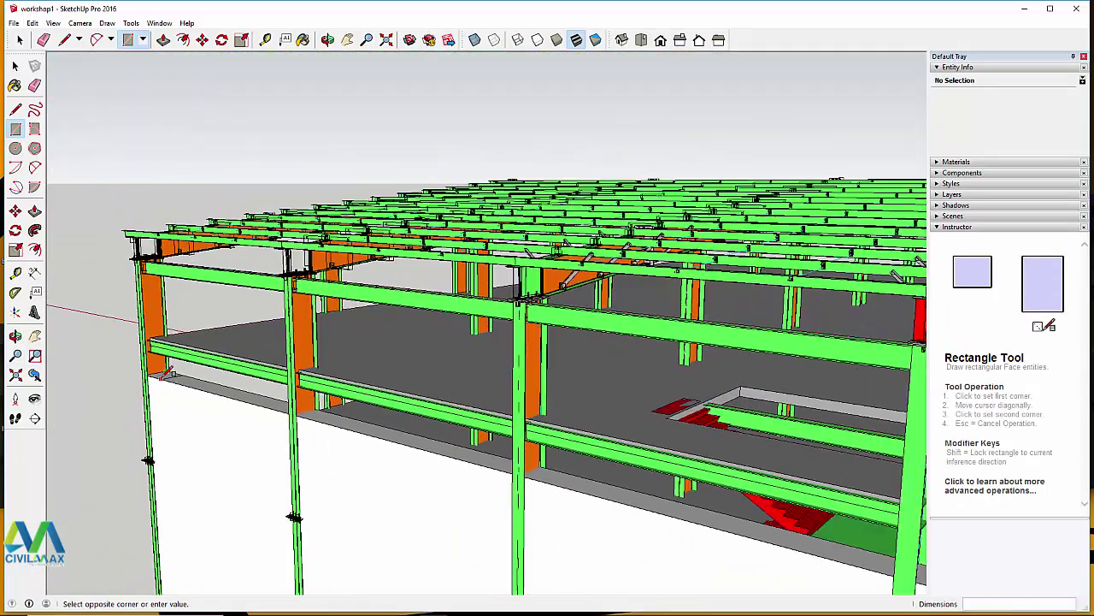
{"action": "scroll", "coordinate": [560, 504], "scroll_direction": "up", "scroll_amount": 6}
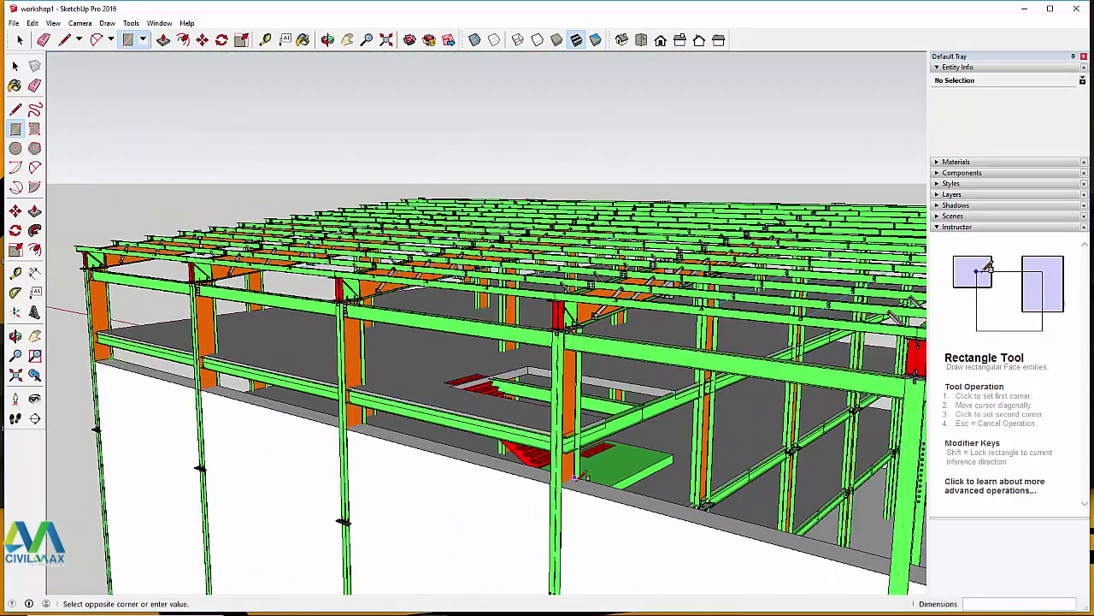
{"action": "scroll", "coordinate": [578, 476], "scroll_direction": "up", "scroll_amount": 3}
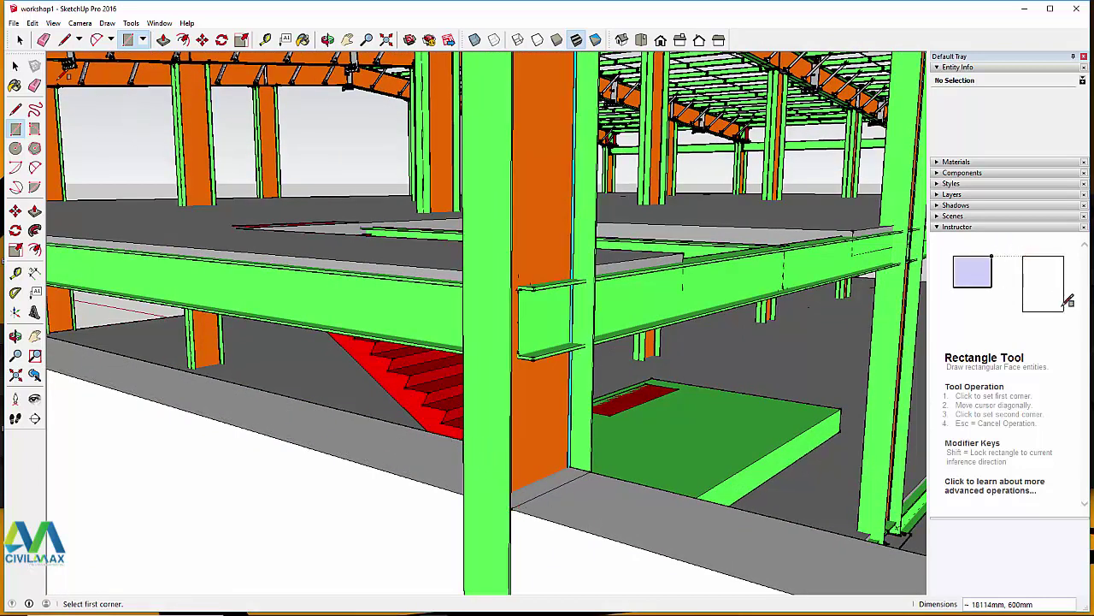
Step: Push/Pull the rectangle on top of the wall upward about 3543 mm to close the mezzanine bays up to the eave
{"action": "left_click", "coordinate": [20, 40]}
{"action": "key", "text": "p"}
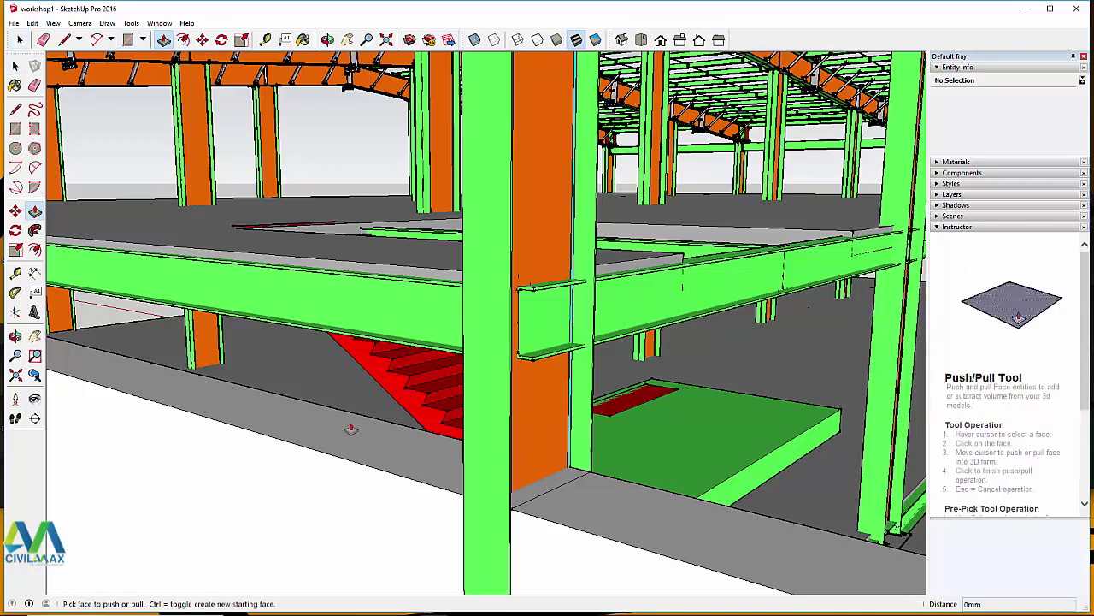
{"action": "left_click", "coordinate": [355, 435]}
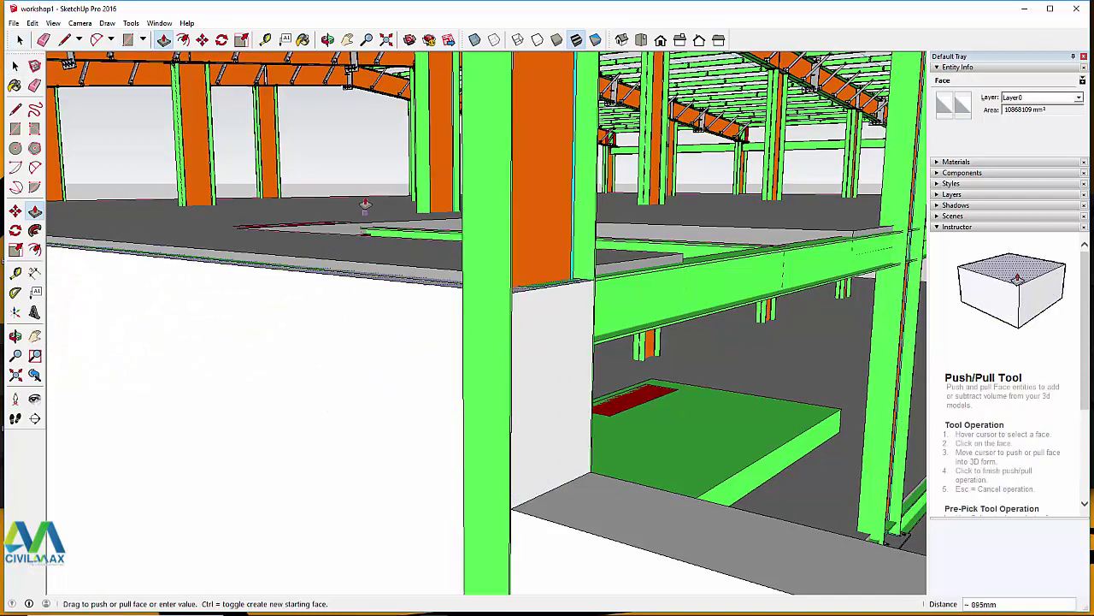
{"action": "middle_click_drag", "start_coordinate": [366, 342], "coordinate": [380, 188]}
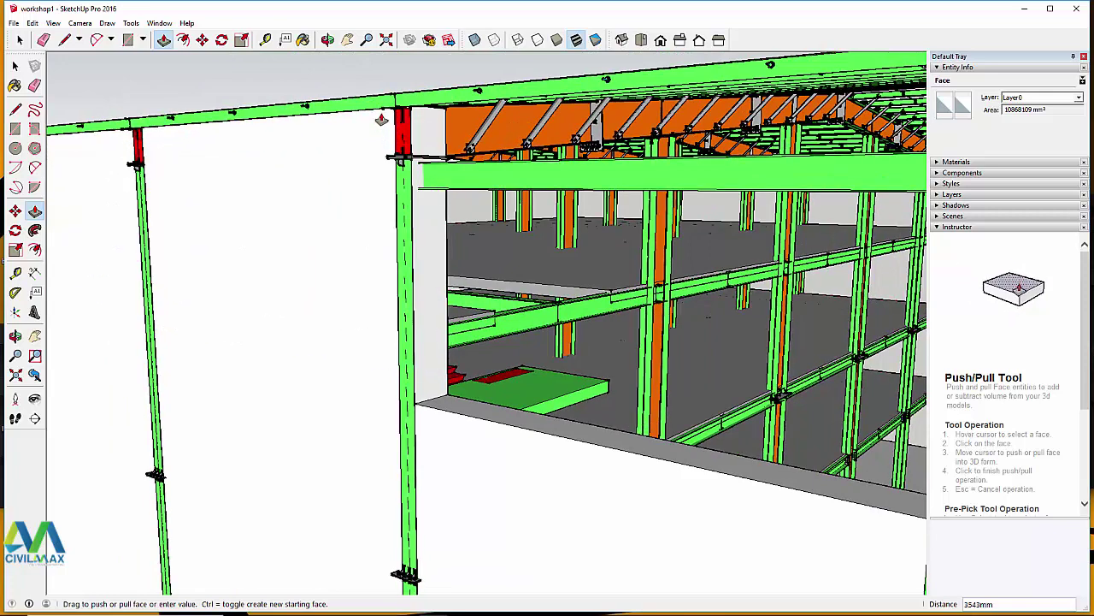
{"action": "left_click", "coordinate": [381, 119]}
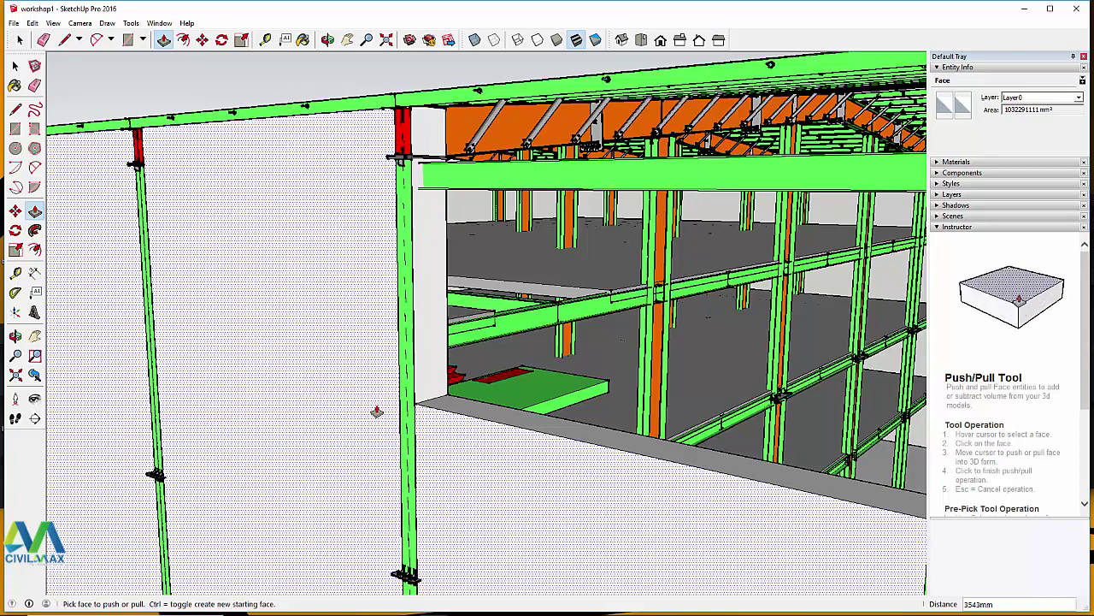
Step: Draw a door rectangle about 2576 by 3297 mm at the foot of the long wall, in the second bay from the end
{"action": "left_click", "coordinate": [327, 40]}
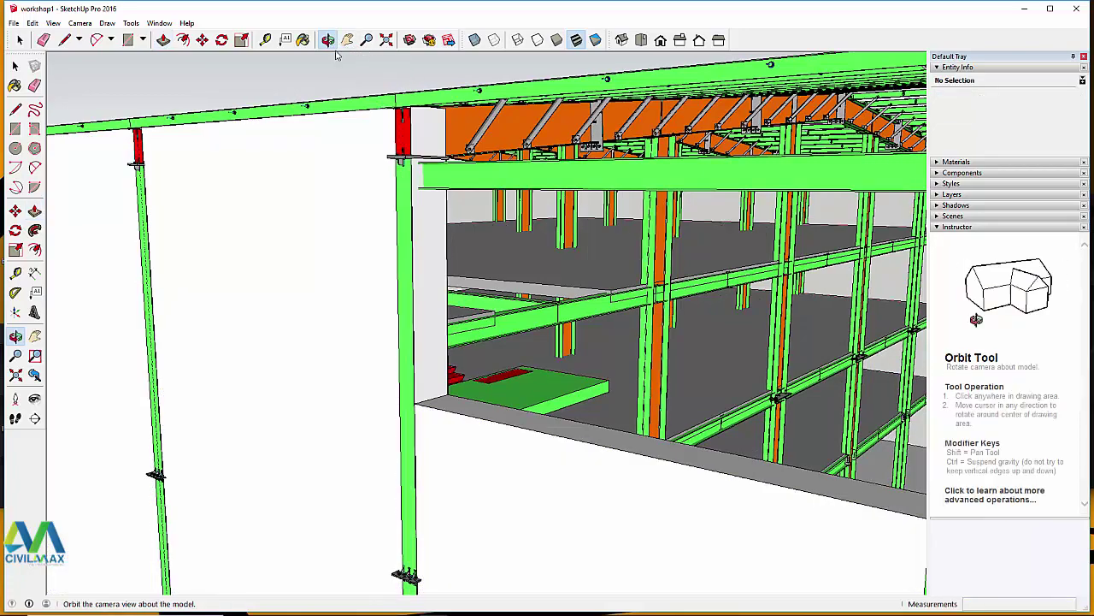
{"action": "left_click_drag", "start_coordinate": [405, 339], "coordinate": [428, 489]}
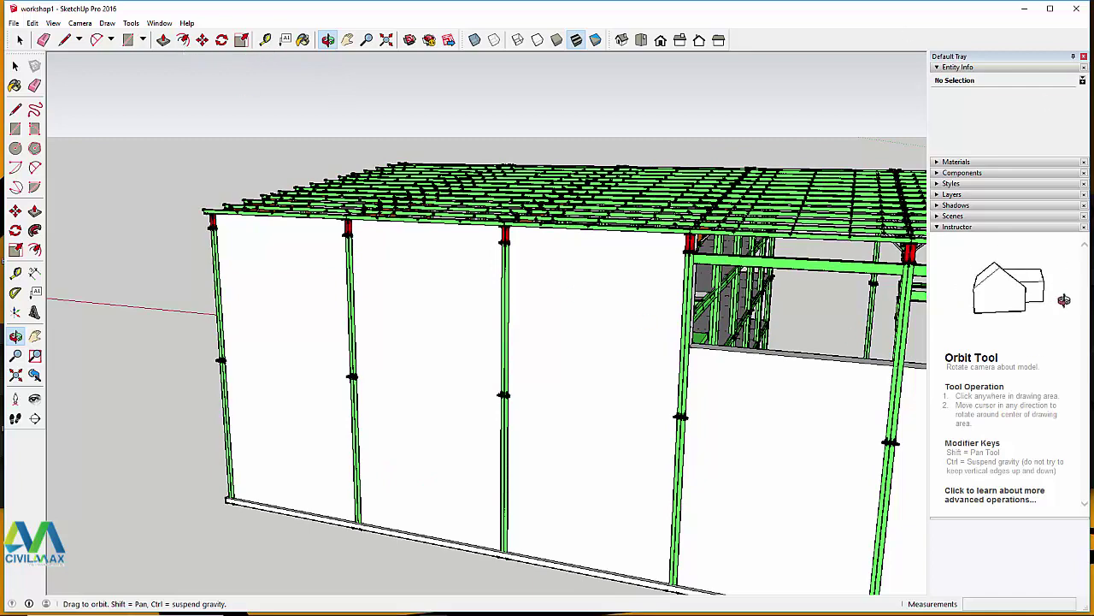
{"action": "left_click", "coordinate": [143, 40]}
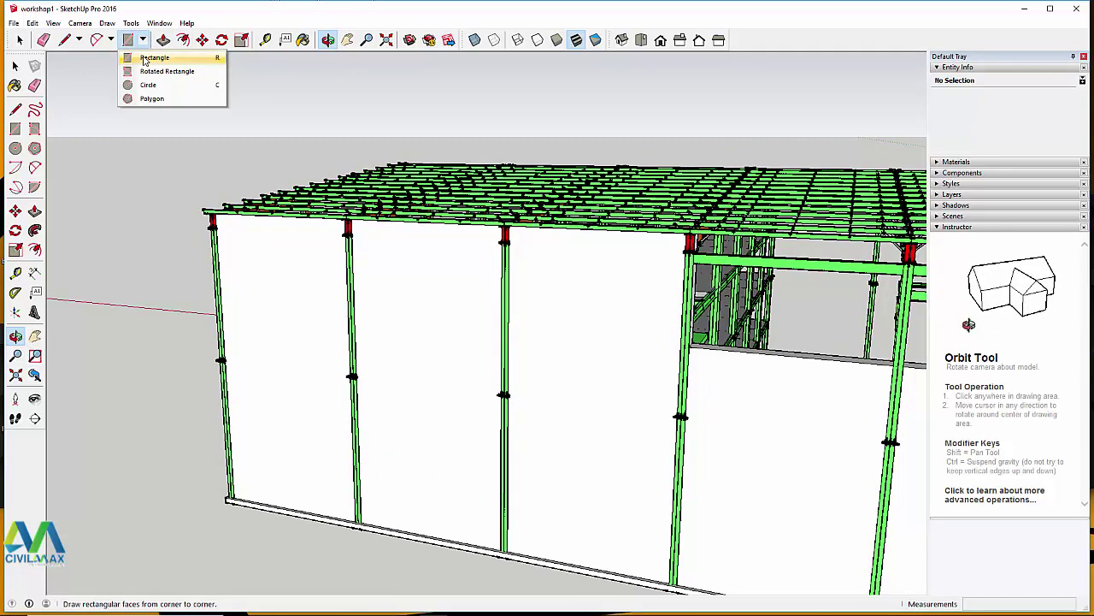
{"action": "left_click", "coordinate": [154, 57]}
{"action": "scroll", "coordinate": [396, 519], "scroll_direction": "up", "scroll_amount": 4}
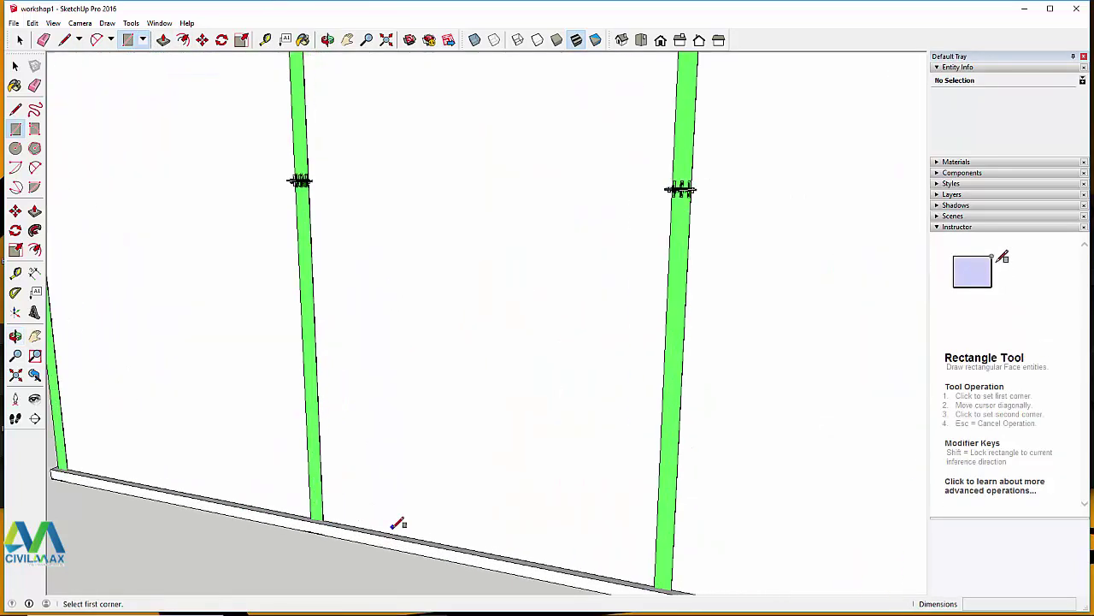
{"action": "left_click", "coordinate": [393, 531]}
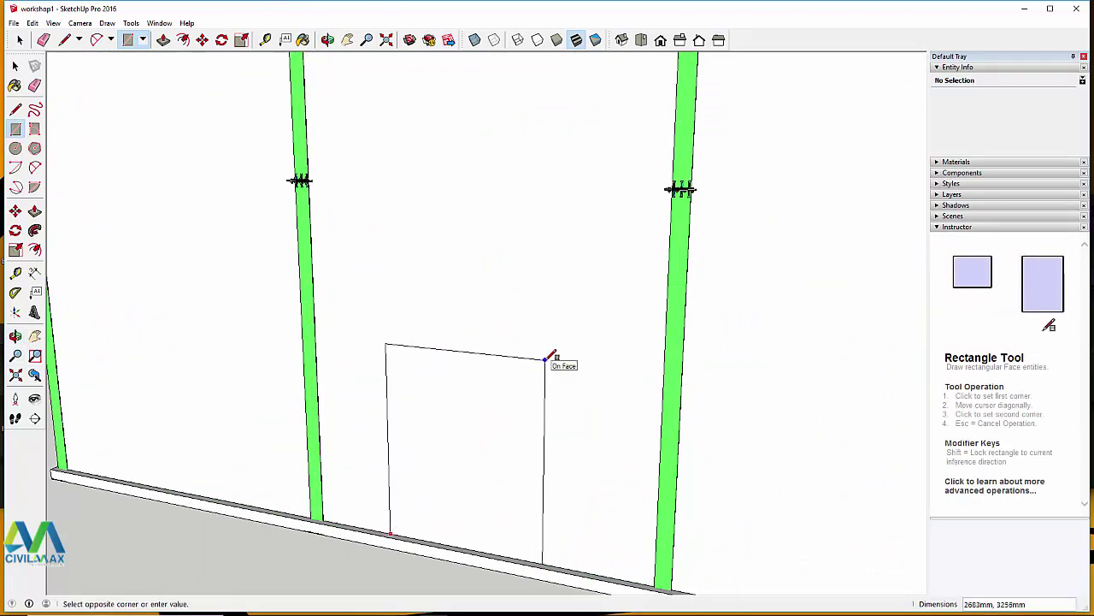
{"action": "key", "text": "Escape"}
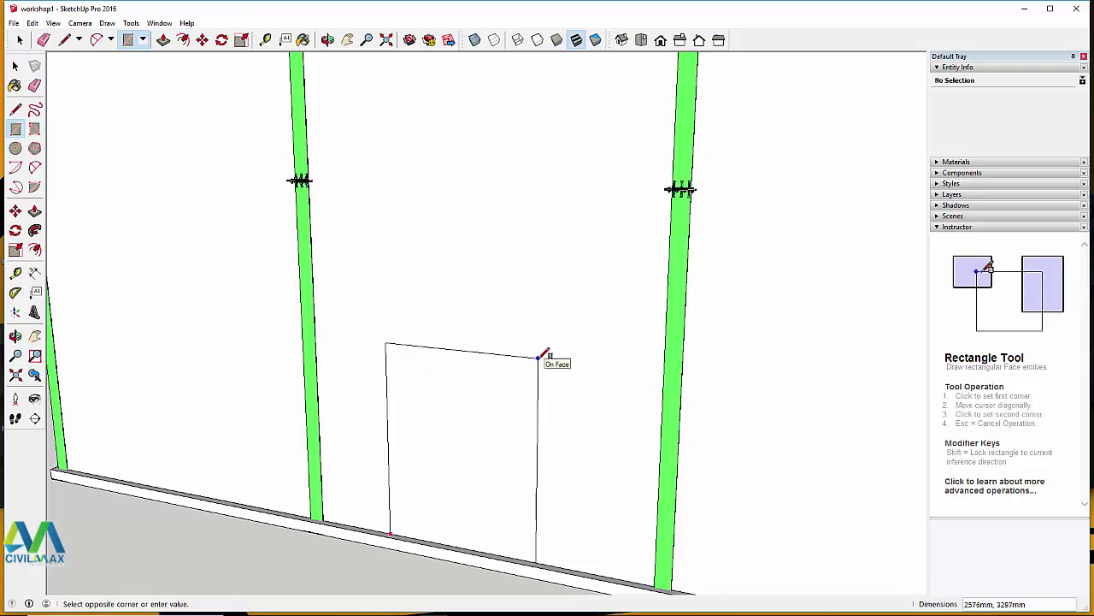
{"action": "left_click", "coordinate": [540, 356]}
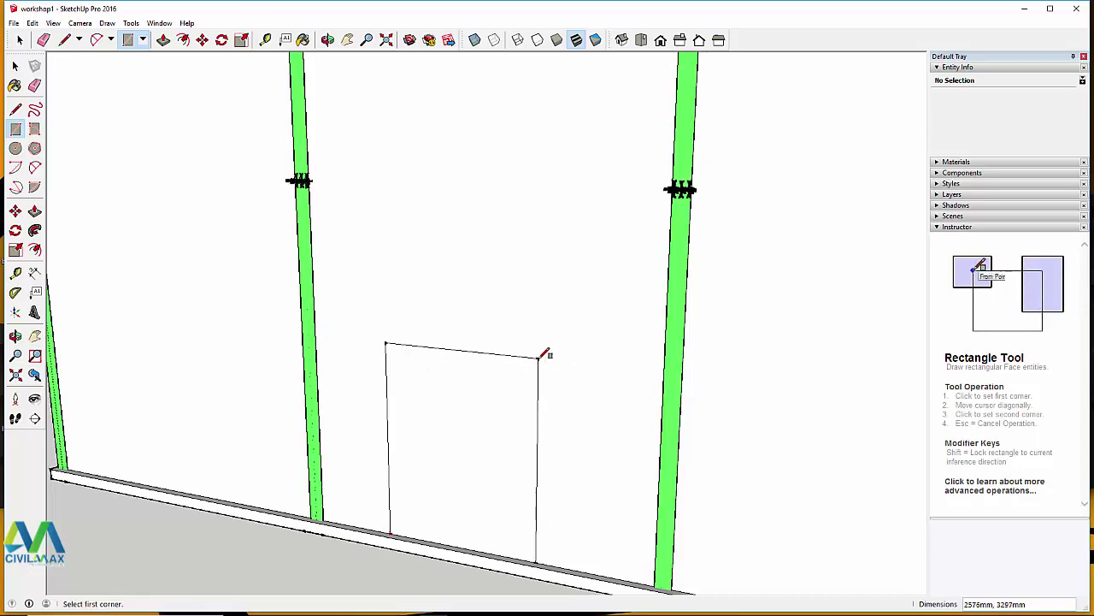
Step: Push/Pull the door rectangle 600 mm inward through the wall to cut the opening
{"action": "left_click", "coordinate": [163, 40]}
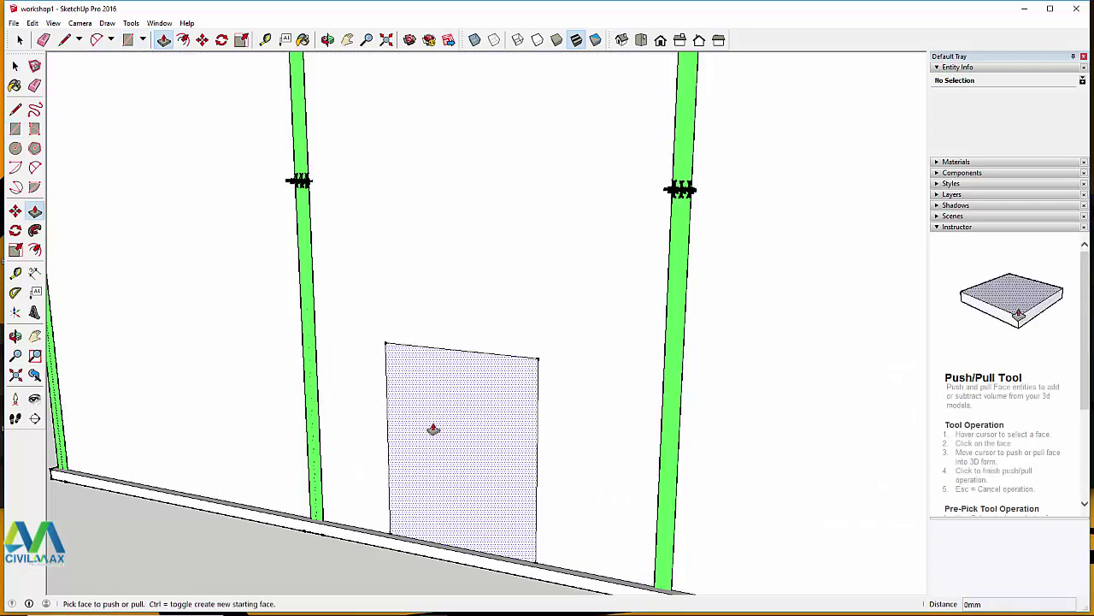
{"action": "left_click", "coordinate": [434, 429]}
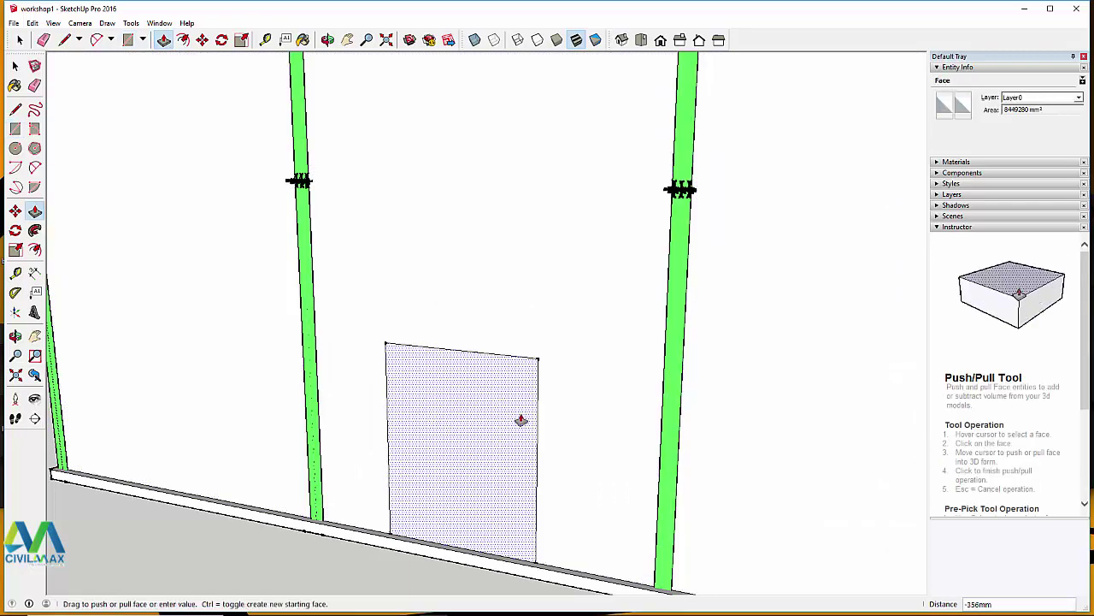
{"action": "left_click", "coordinate": [569, 434]}
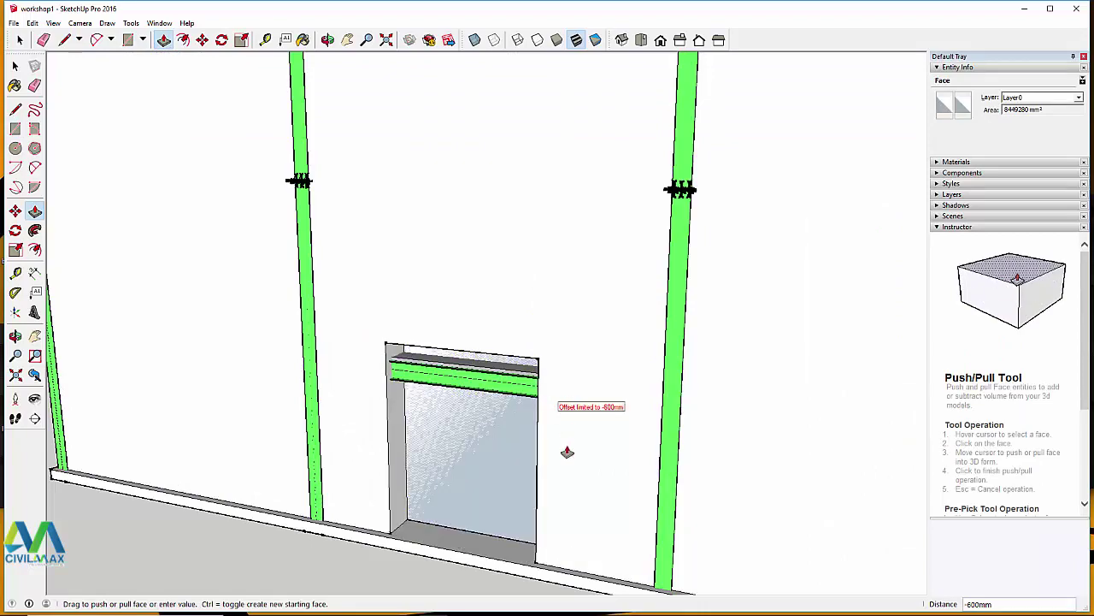
{"action": "left_click", "coordinate": [567, 451]}
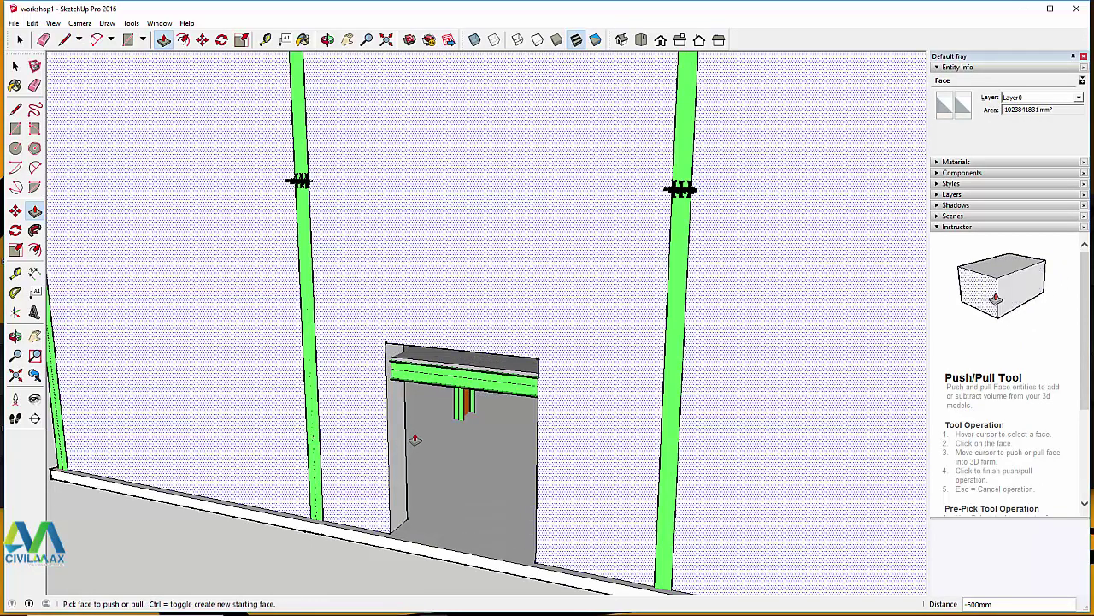
{"action": "key", "text": "ctrl+t"}
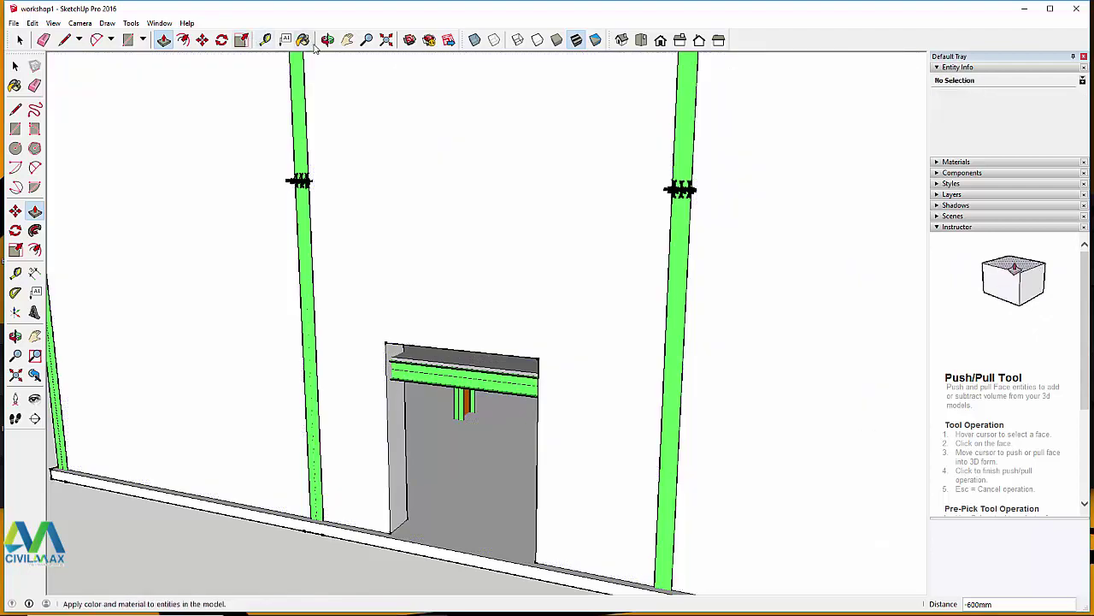
Step: Push/Pull the top face of the door opening downward about 635 mm to cover the exposed floor beam
{"action": "left_click", "coordinate": [328, 41]}
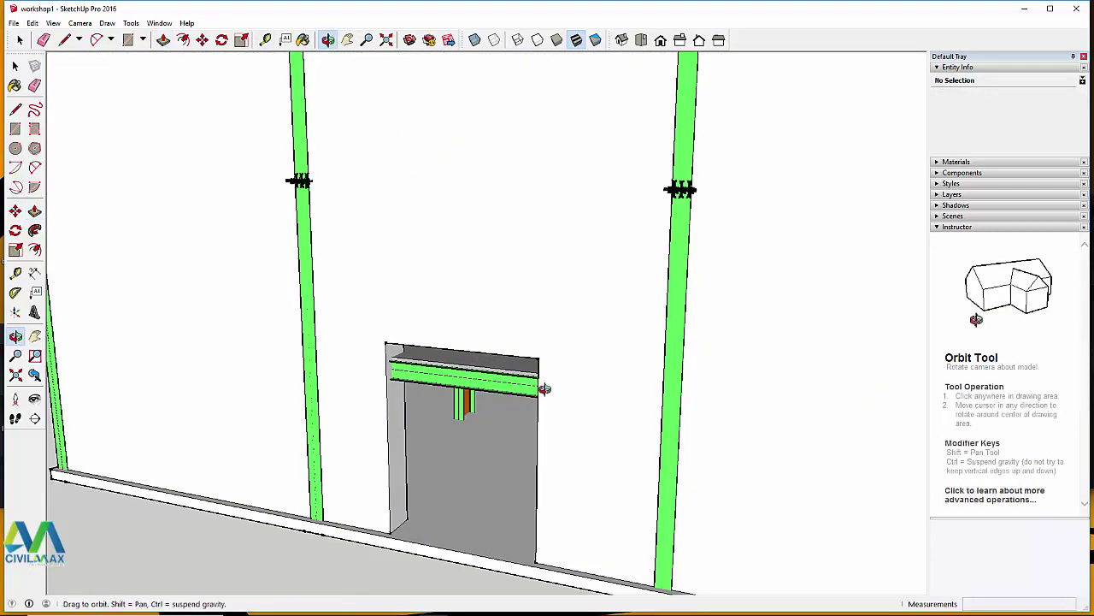
{"action": "left_click_drag", "start_coordinate": [508, 410], "coordinate": [482, 242]}
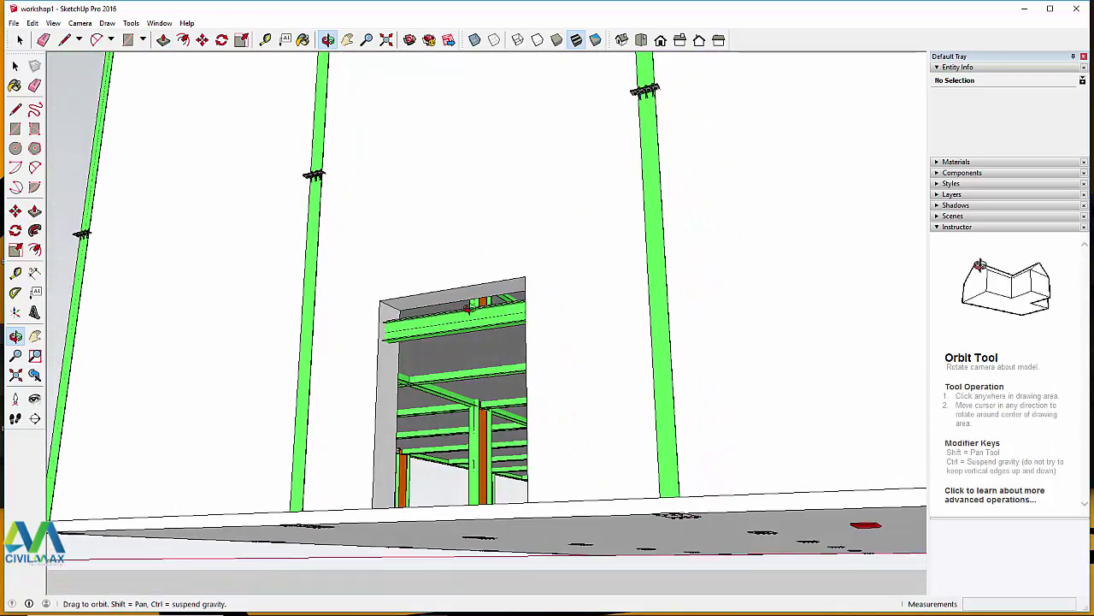
{"action": "scroll", "coordinate": [470, 304], "scroll_direction": "up", "scroll_amount": 5}
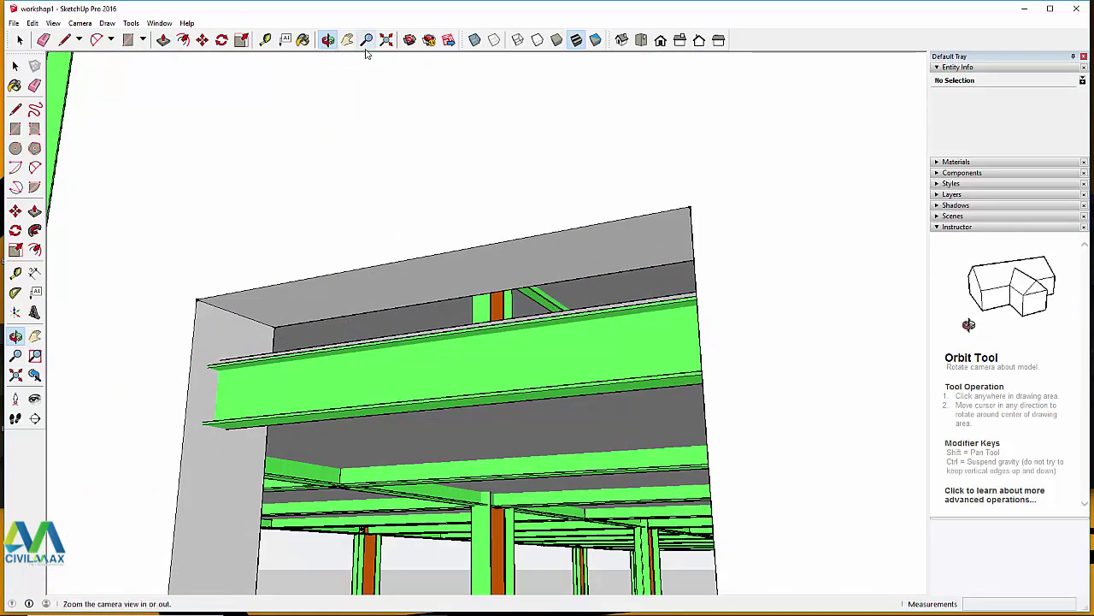
{"action": "left_click", "coordinate": [163, 41]}
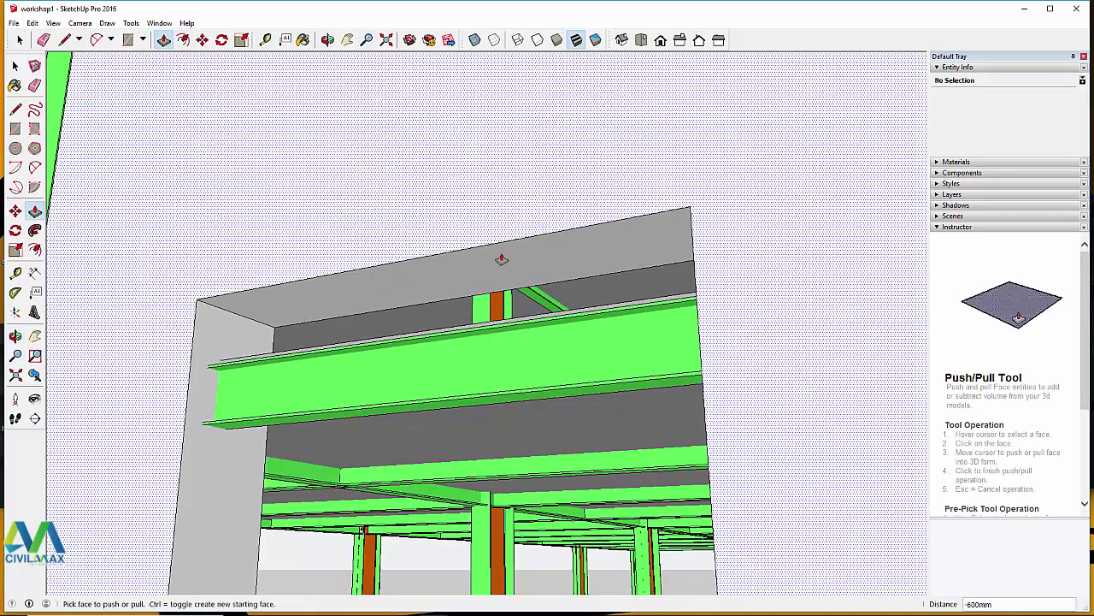
{"action": "left_click_drag", "start_coordinate": [505, 261], "coordinate": [479, 401]}
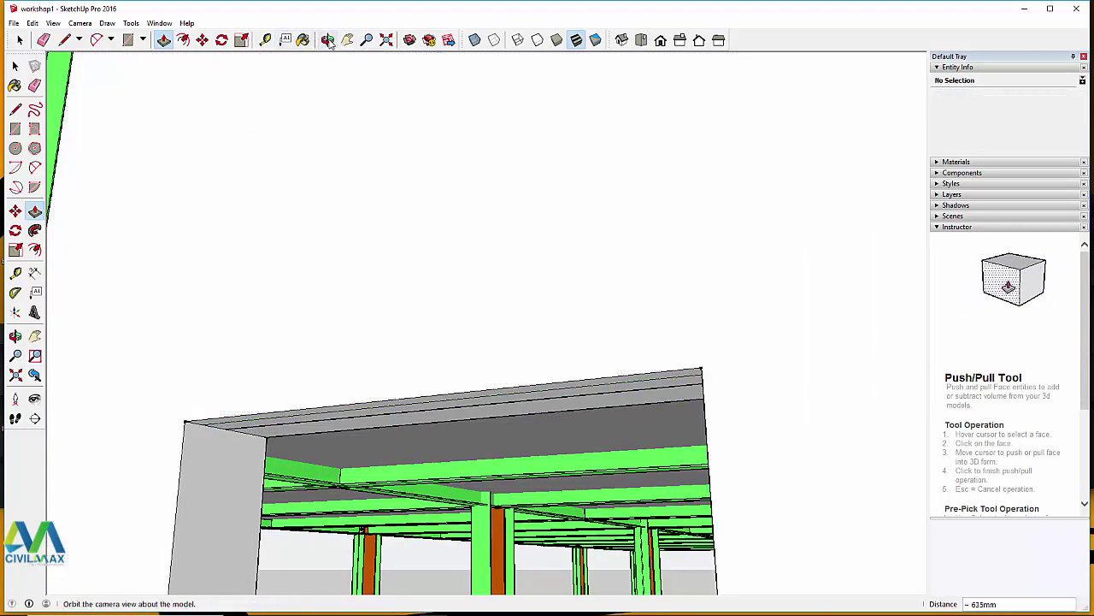
Step: Examine the wall with its door opening from outside, and the mezzanine floors and roof frames from the open gable end
{"action": "left_click", "coordinate": [328, 41]}
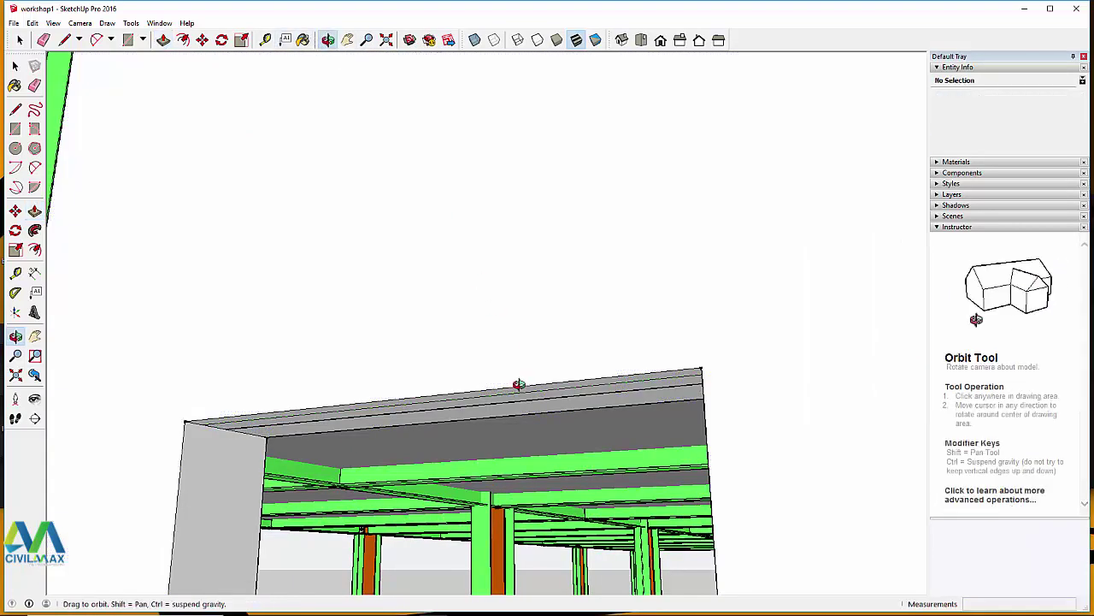
{"action": "left_click_drag", "start_coordinate": [511, 402], "coordinate": [482, 242]}
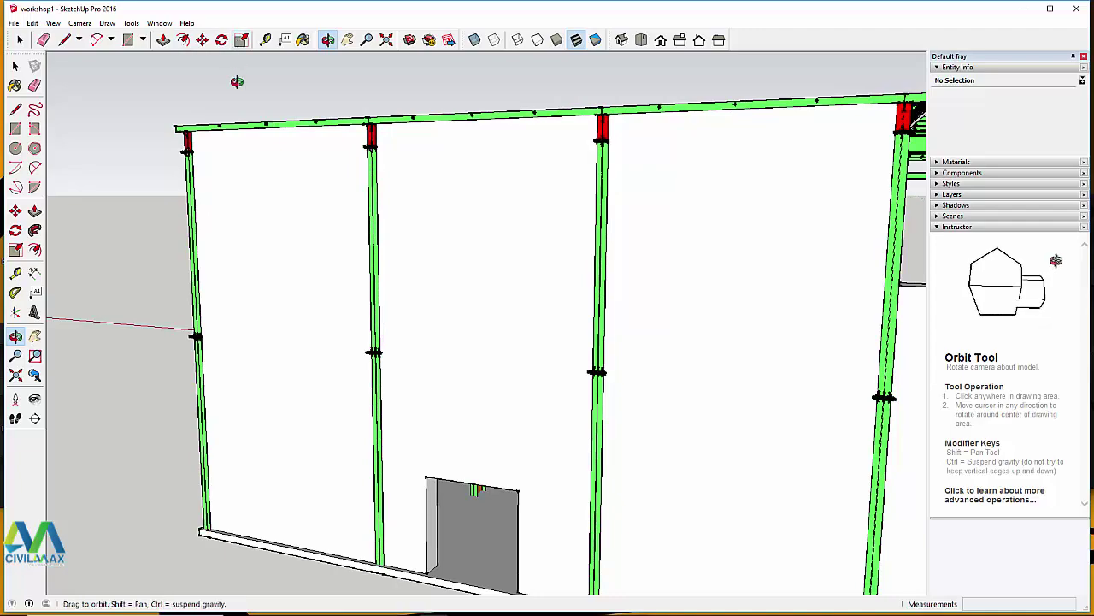
{"action": "left_click_drag", "start_coordinate": [238, 80], "coordinate": [415, 319]}
{"action": "scroll", "coordinate": [593, 316], "scroll_direction": "down", "scroll_amount": 5}
{"action": "scroll", "coordinate": [415, 319], "scroll_direction": "up", "scroll_amount": 10}
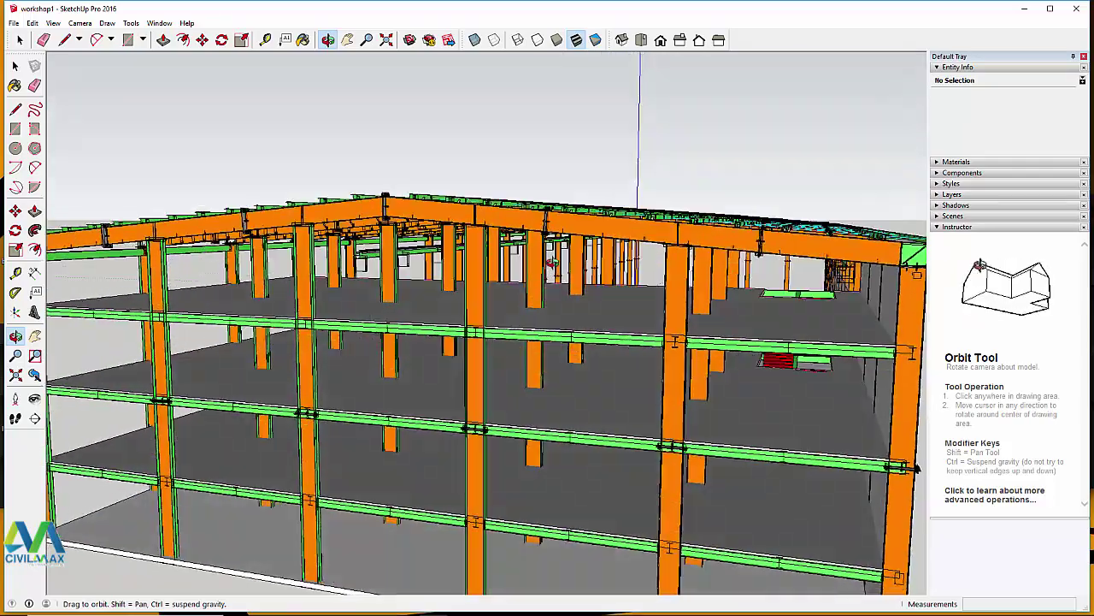
{"action": "left_click_drag", "start_coordinate": [552, 263], "coordinate": [628, 191]}
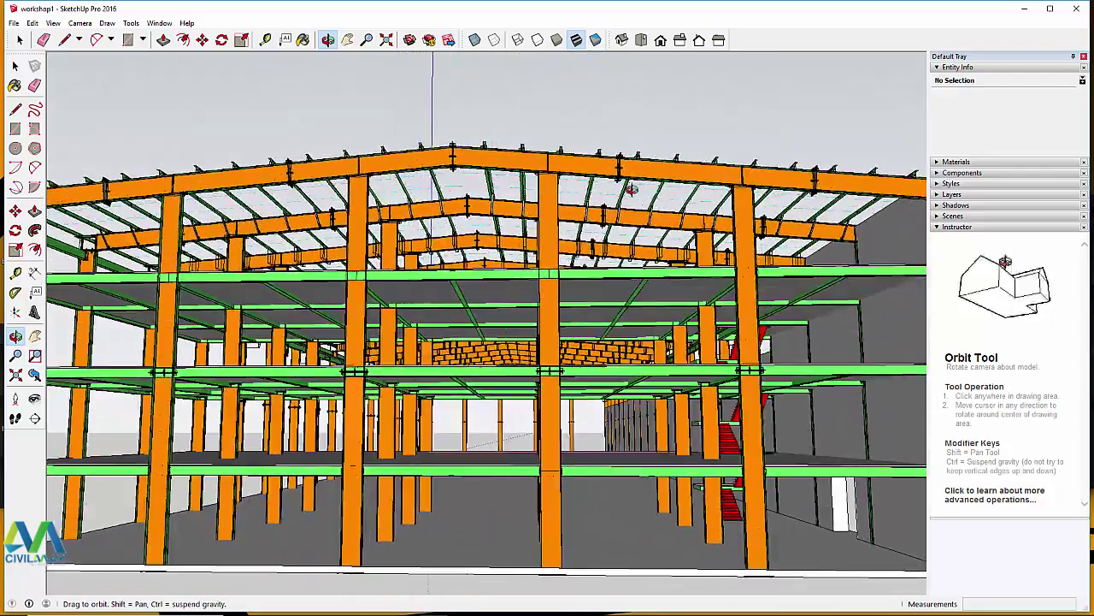
Step: Examine the roof frames from the gable end, closing in on the rafter splice plate, flange braces, purlin cleats and sag rod bolts
{"action": "scroll", "coordinate": [464, 244], "scroll_direction": "up", "scroll_amount": 5}
{"action": "scroll", "coordinate": [464, 246], "scroll_direction": "down", "scroll_amount": 8}
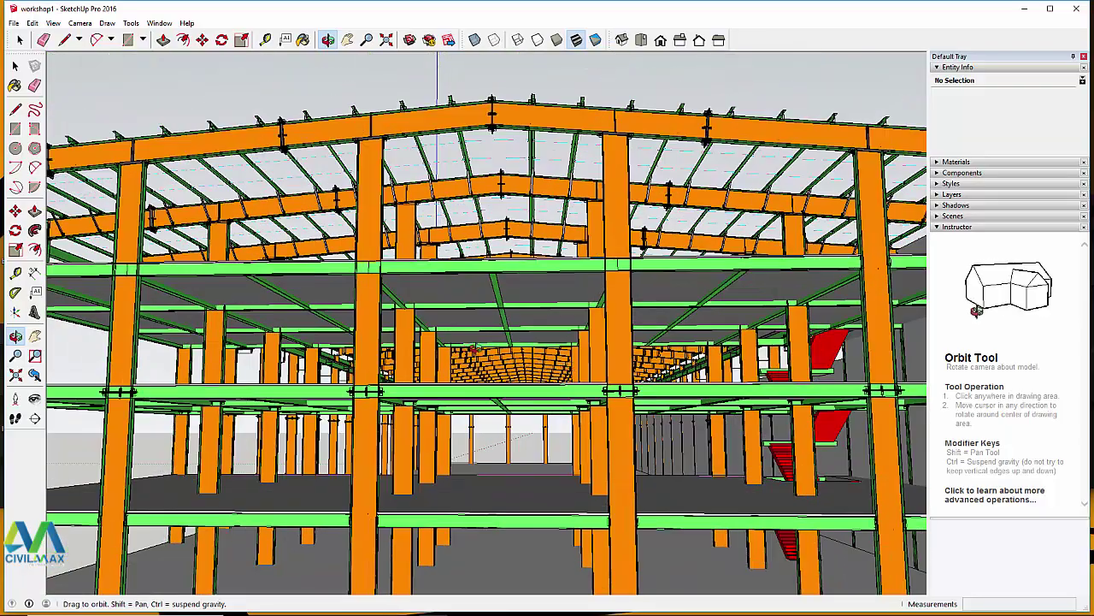
{"action": "left_click_drag", "start_coordinate": [627, 190], "coordinate": [530, 201]}
{"action": "left_click_drag", "start_coordinate": [701, 389], "coordinate": [392, 171]}
{"action": "scroll", "coordinate": [390, 171], "scroll_direction": "up", "scroll_amount": 4}
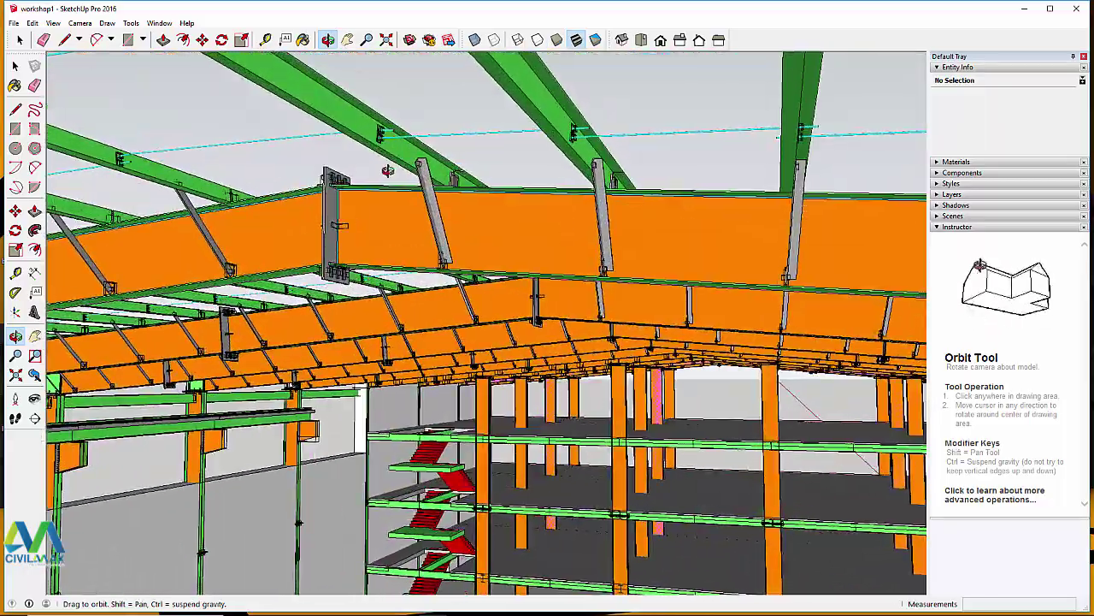
{"action": "left_click_drag", "start_coordinate": [388, 170], "coordinate": [566, 147]}
{"action": "scroll", "coordinate": [566, 148], "scroll_direction": "up", "scroll_amount": 2}
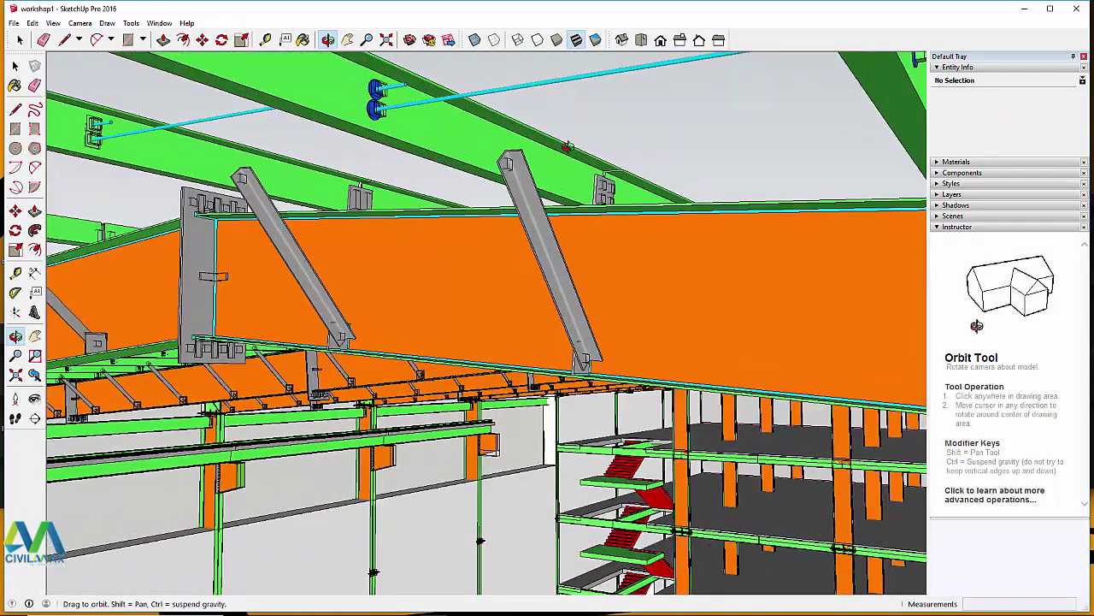
{"action": "left_click_drag", "start_coordinate": [608, 244], "coordinate": [596, 249]}
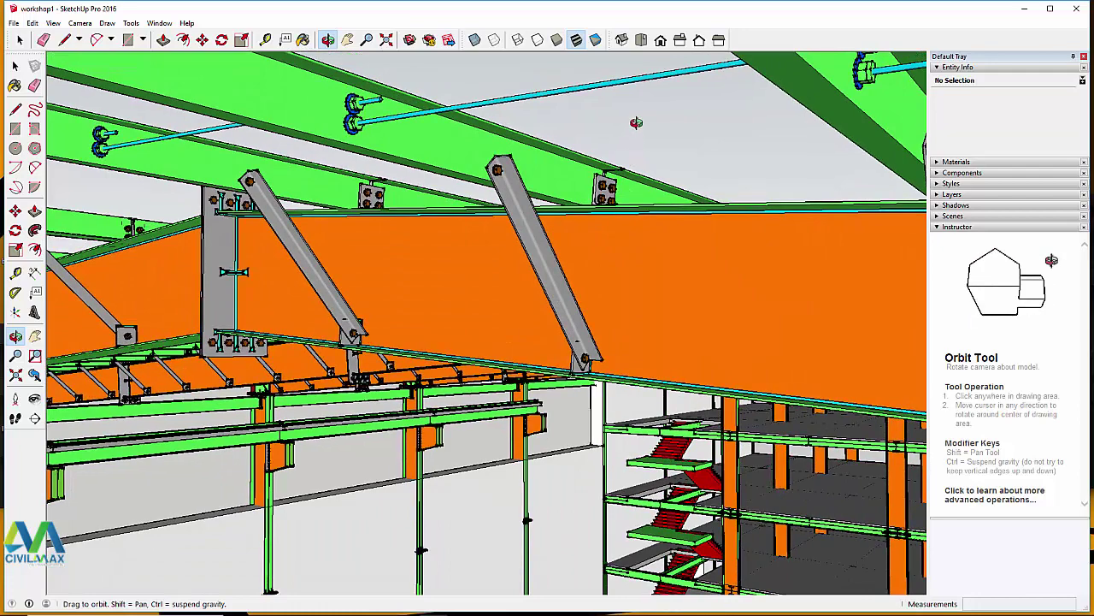
{"action": "scroll", "coordinate": [509, 179], "scroll_direction": "up", "scroll_amount": 2}
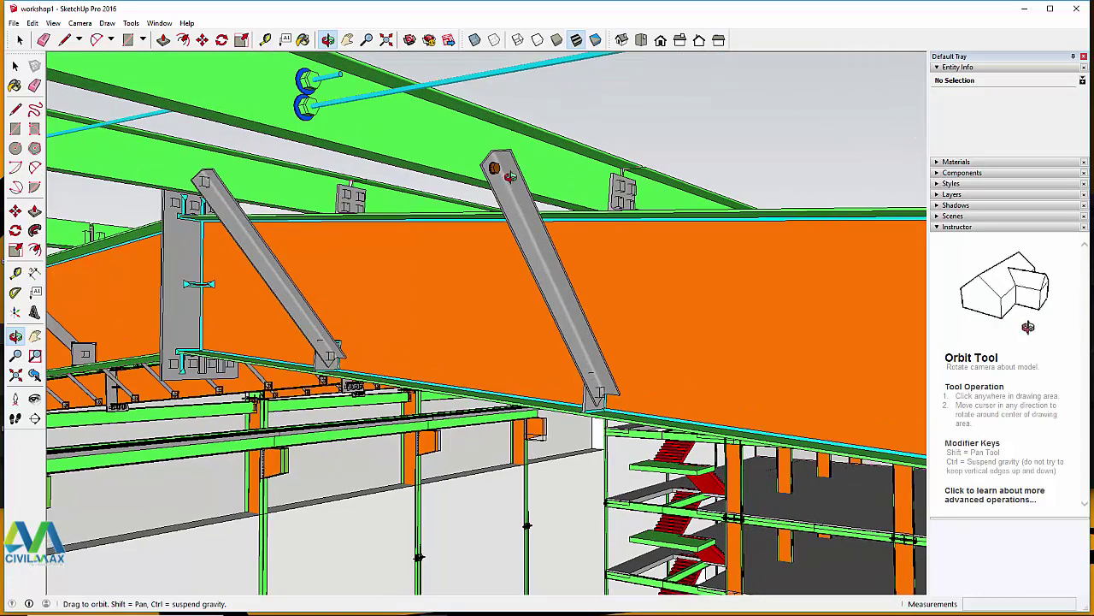
{"action": "mouse_move", "coordinate": [712, 129]}
{"action": "left_mouse_down"}
{"action": "mouse_move", "coordinate": [750, 183]}
{"action": "mouse_move", "coordinate": [716, 117]}
{"action": "left_mouse_up"}
{"action": "right_click", "coordinate": [712, 102]}
{"action": "left_click", "coordinate": [741, 110]}
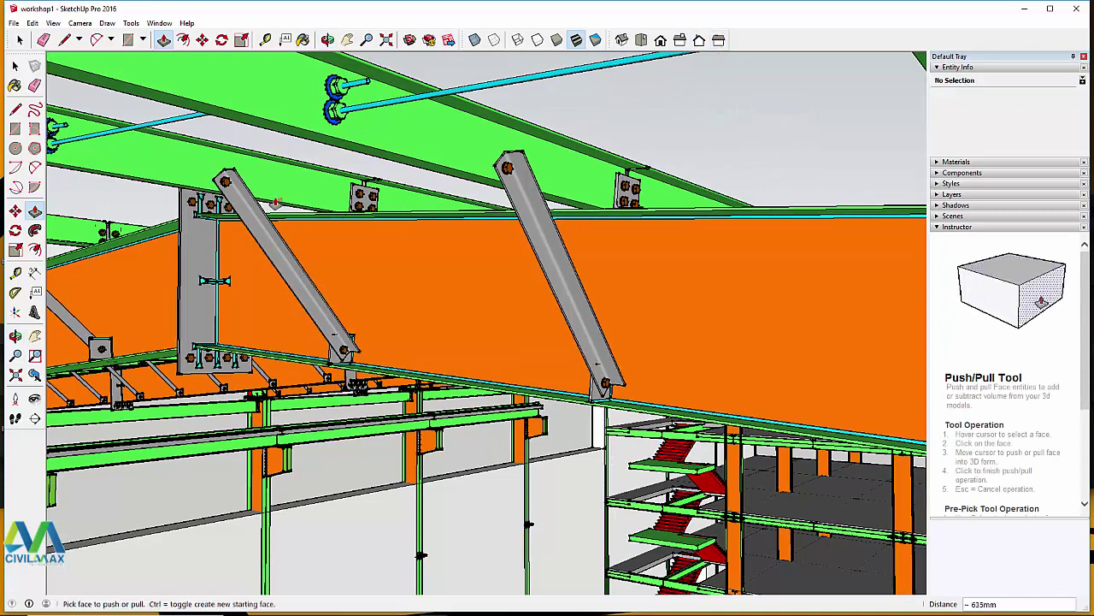
Step: Compare the roof steelwork in the Monochrome, Shaded With Textures and Shaded face styles, ending on Shaded
{"action": "left_click", "coordinate": [596, 41]}
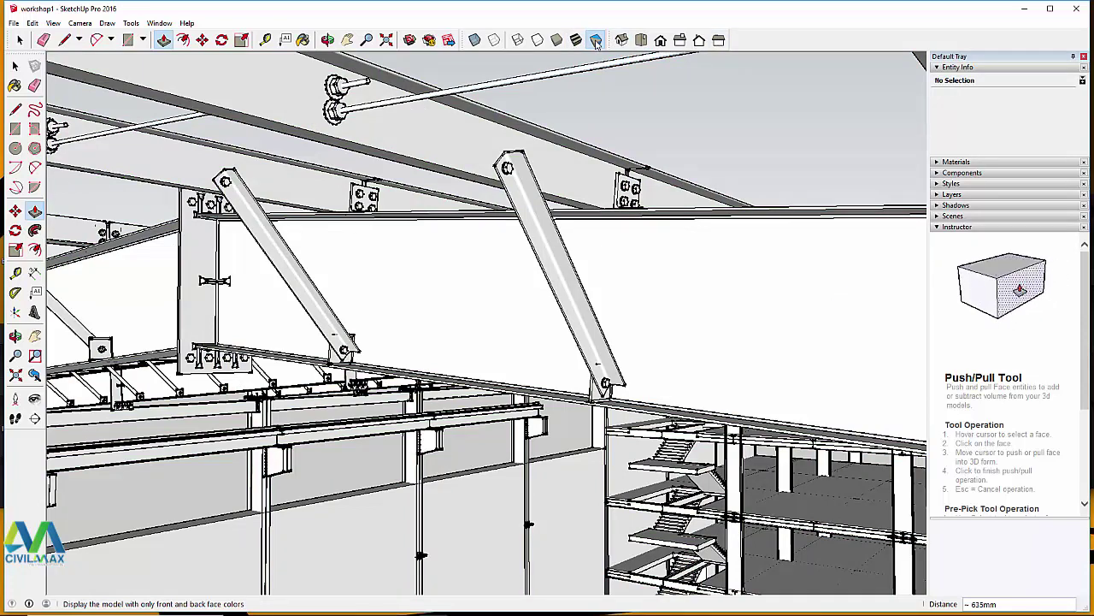
{"action": "left_click", "coordinate": [578, 41]}
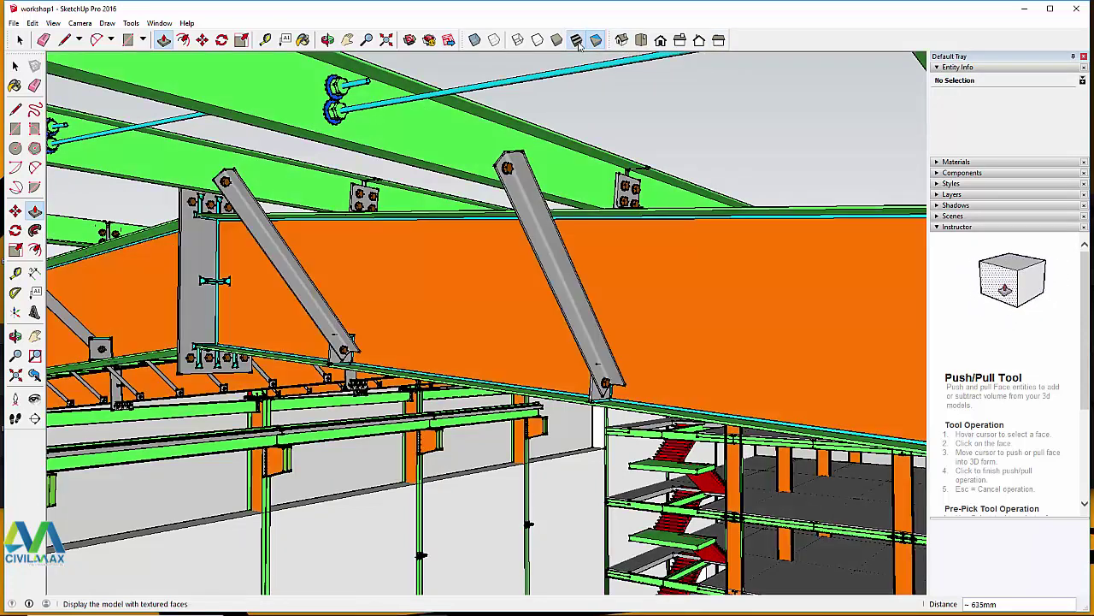
{"action": "left_click", "coordinate": [556, 41]}
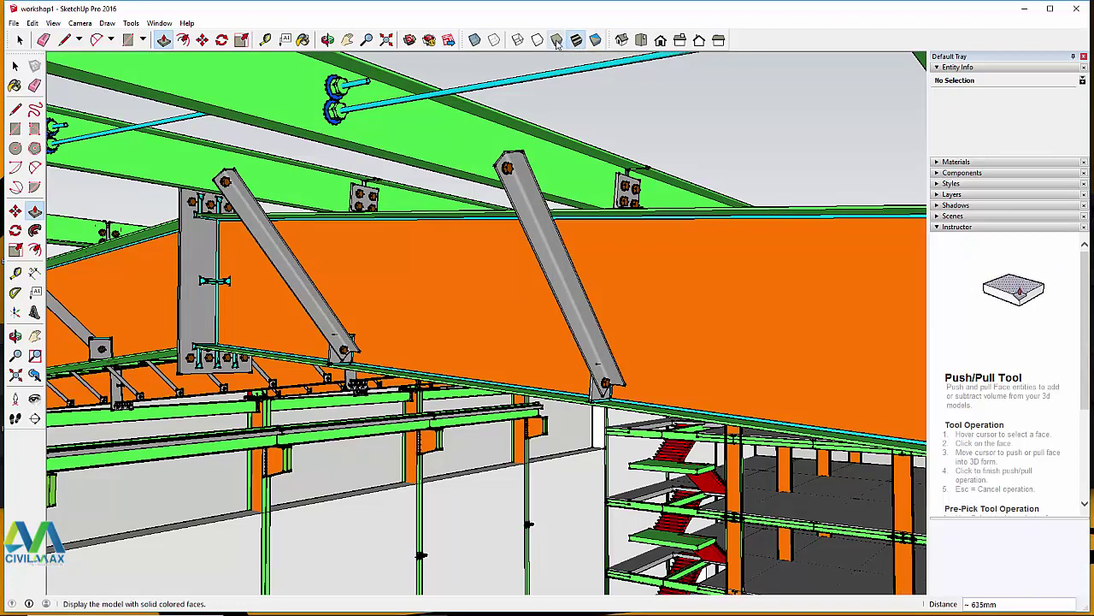